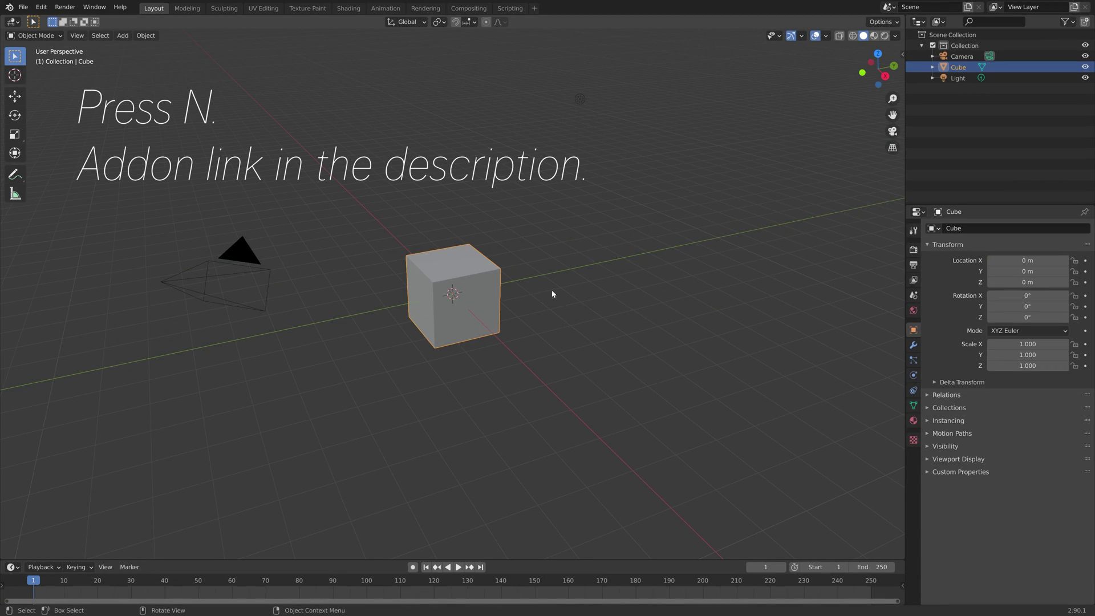
Show the side panel on the polygoniq tab and delete the default cube.
{"action": "key", "text": "n"}
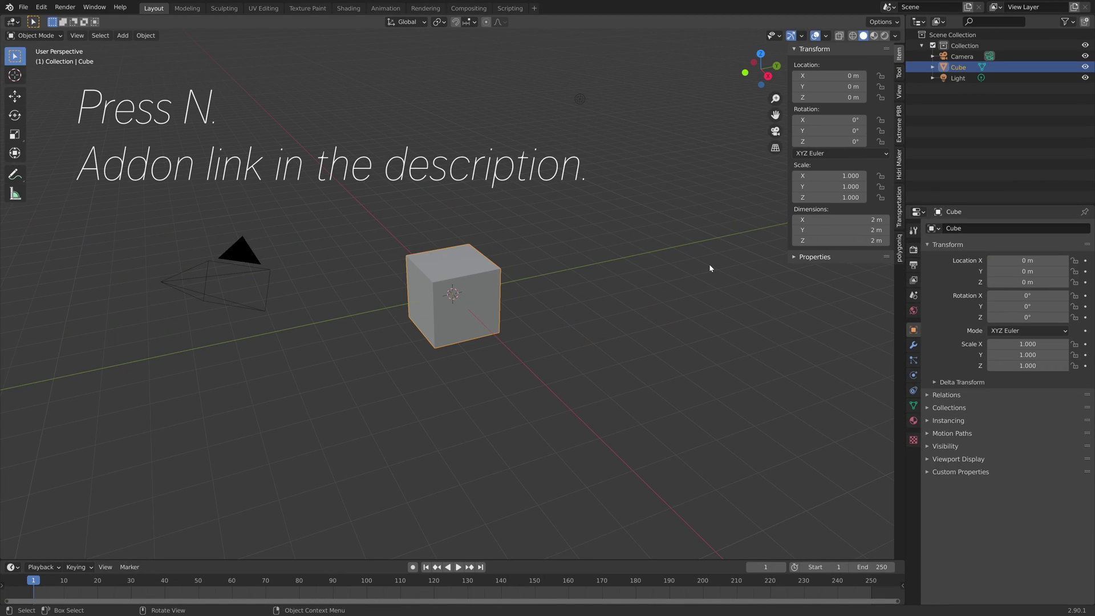
{"action": "left_click", "coordinate": [899, 247]}
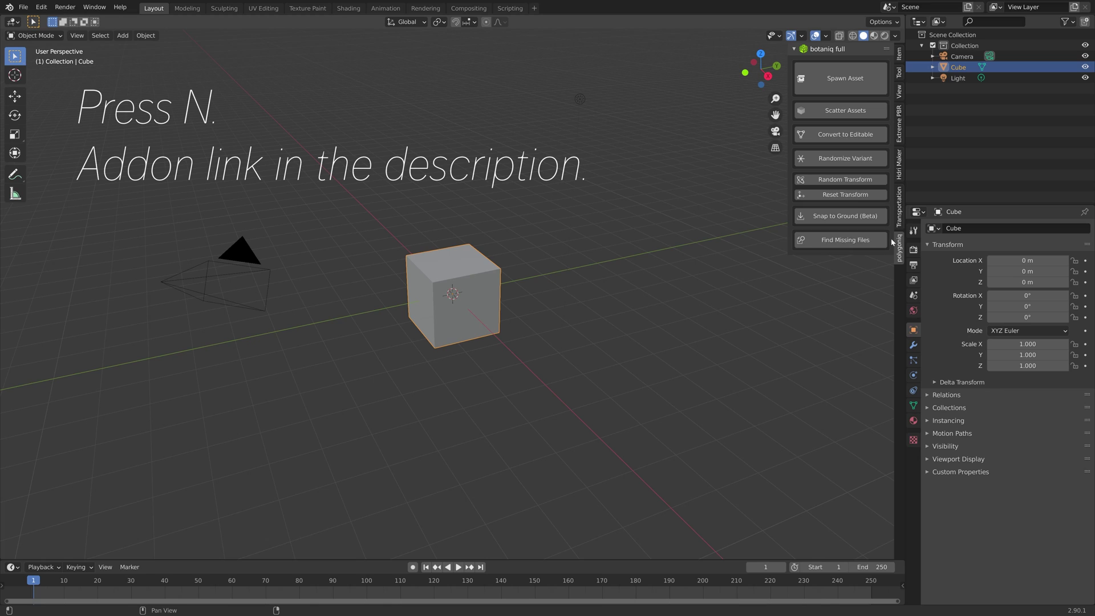
{"action": "key", "text": "x"}
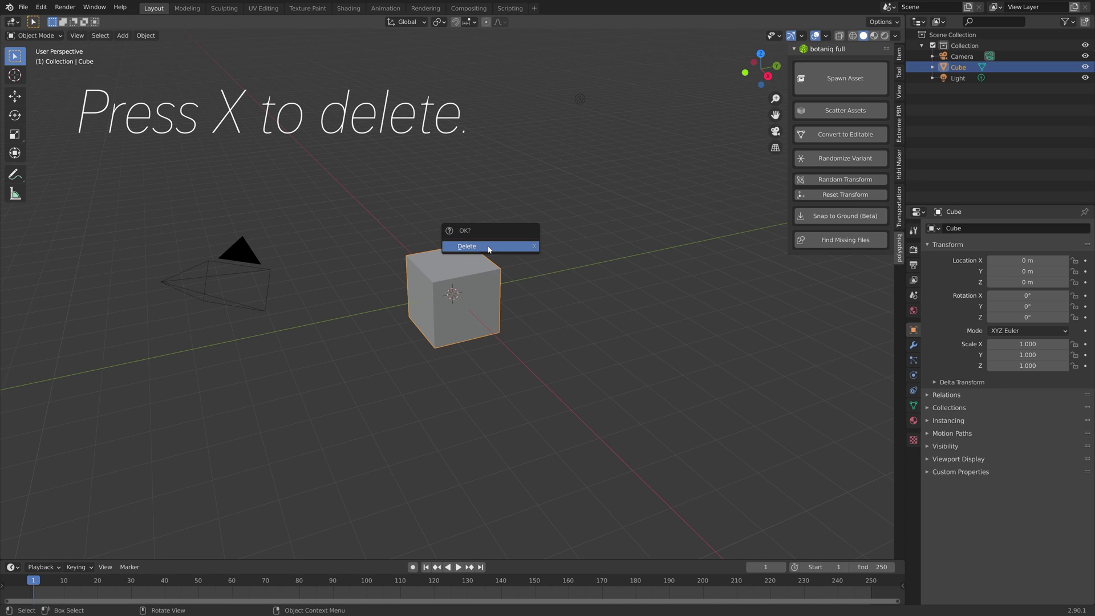
{"action": "left_click", "coordinate": [489, 249]}
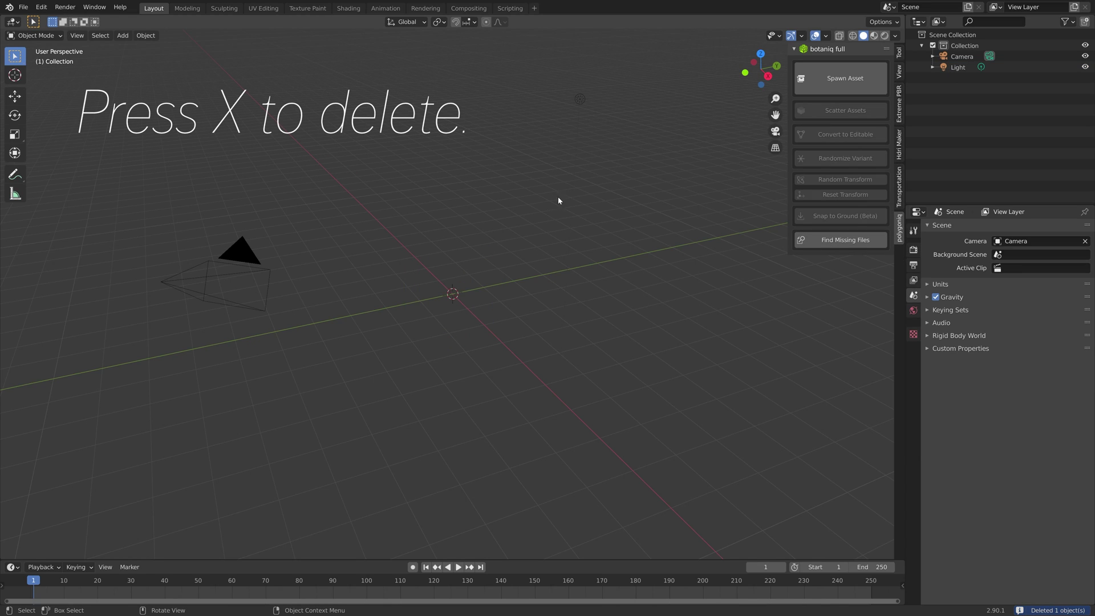
Set the render engine to Cycles with GPU Compute as the device.
{"action": "left_click", "coordinate": [579, 100]}
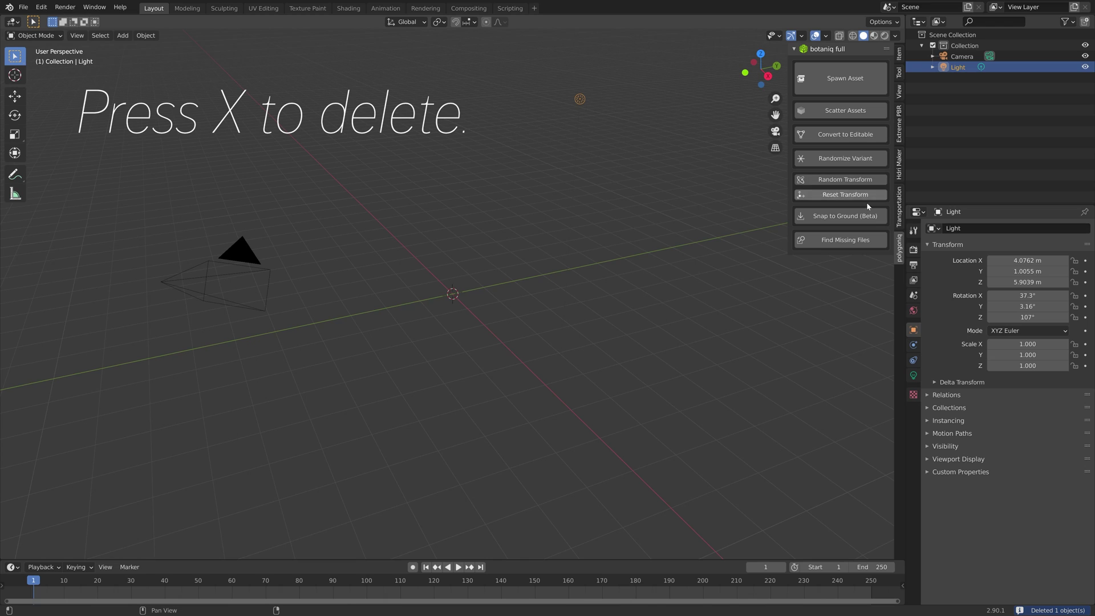
{"action": "left_click", "coordinate": [913, 250]}
{"action": "left_click", "coordinate": [1036, 228]}
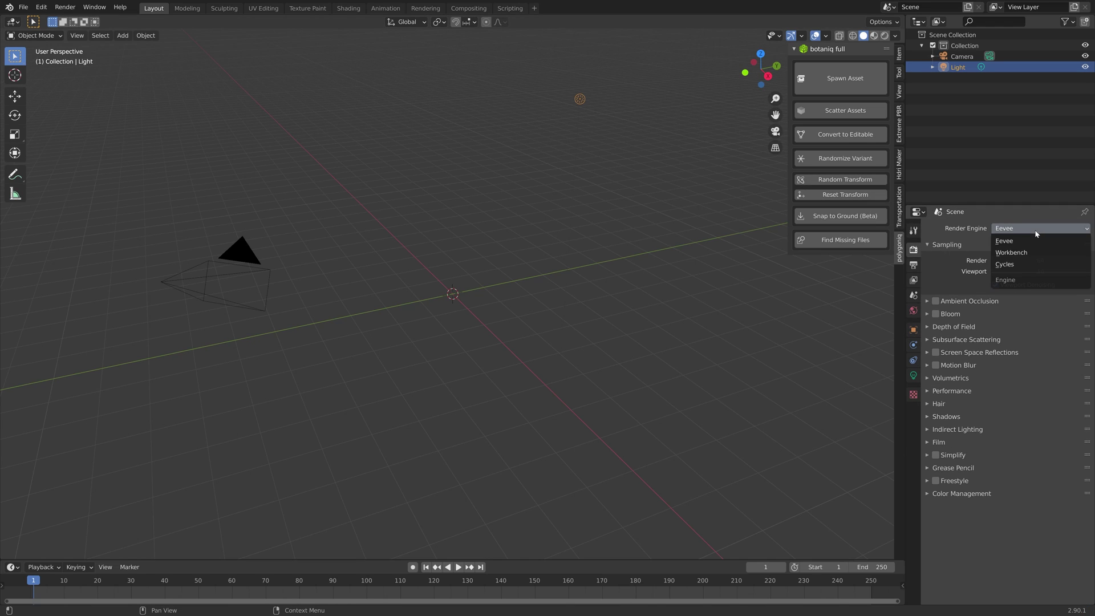
{"action": "left_click", "coordinate": [1031, 265]}
{"action": "left_click", "coordinate": [1024, 256]}
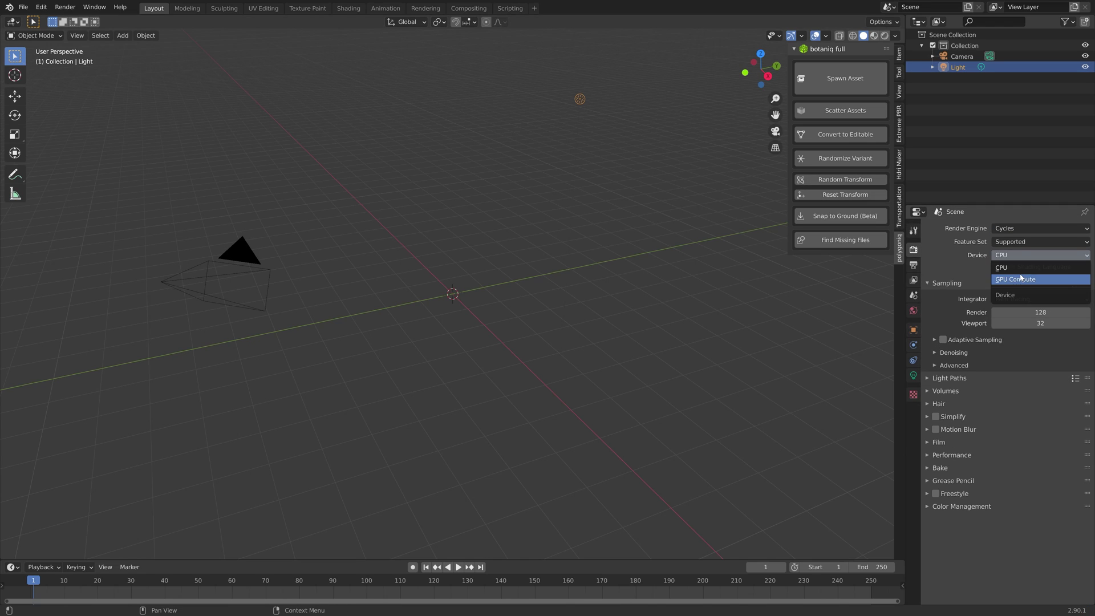
{"action": "left_click", "coordinate": [1018, 279]}
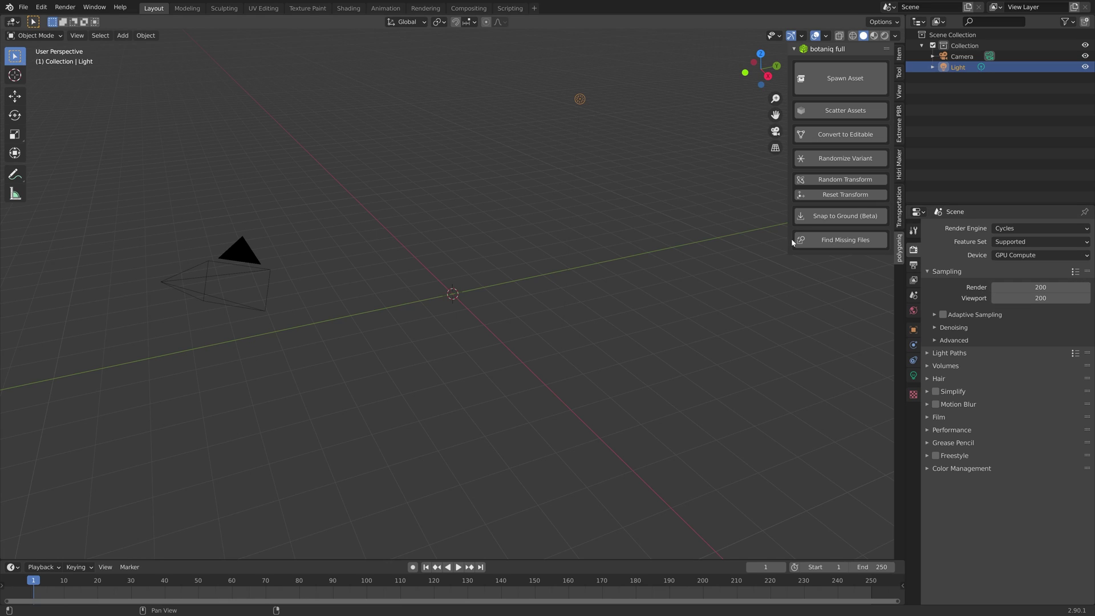
Turn the light into a sun of strength 1000, then delete it.
{"action": "left_click", "coordinate": [913, 375]}
{"action": "left_click", "coordinate": [979, 274]}
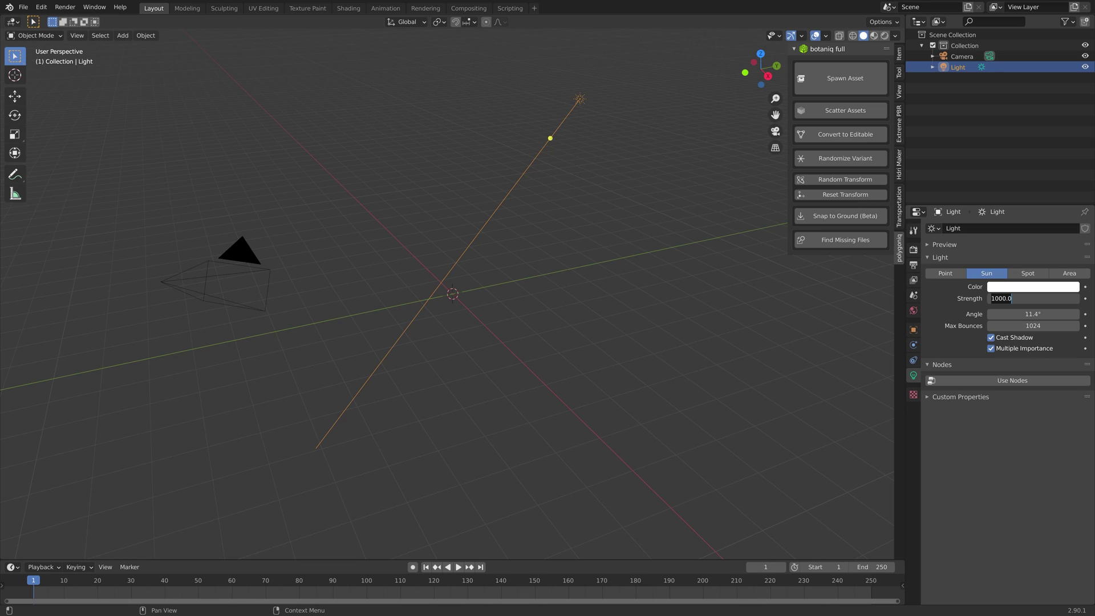
{"action": "key", "text": "Return"}
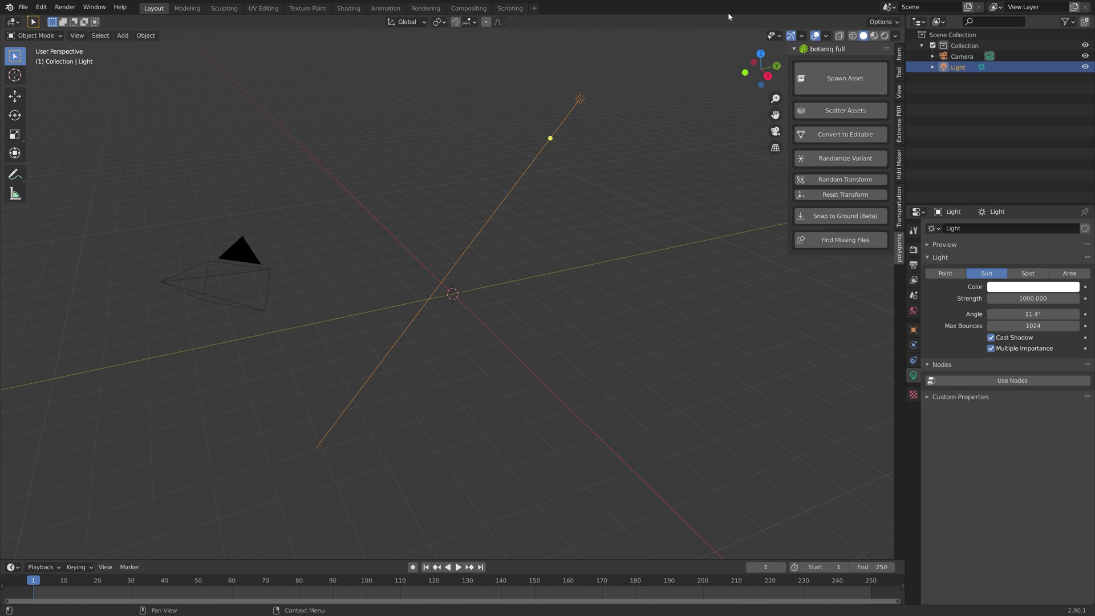
{"action": "key", "text": "x"}
{"action": "left_click", "coordinate": [557, 163]}
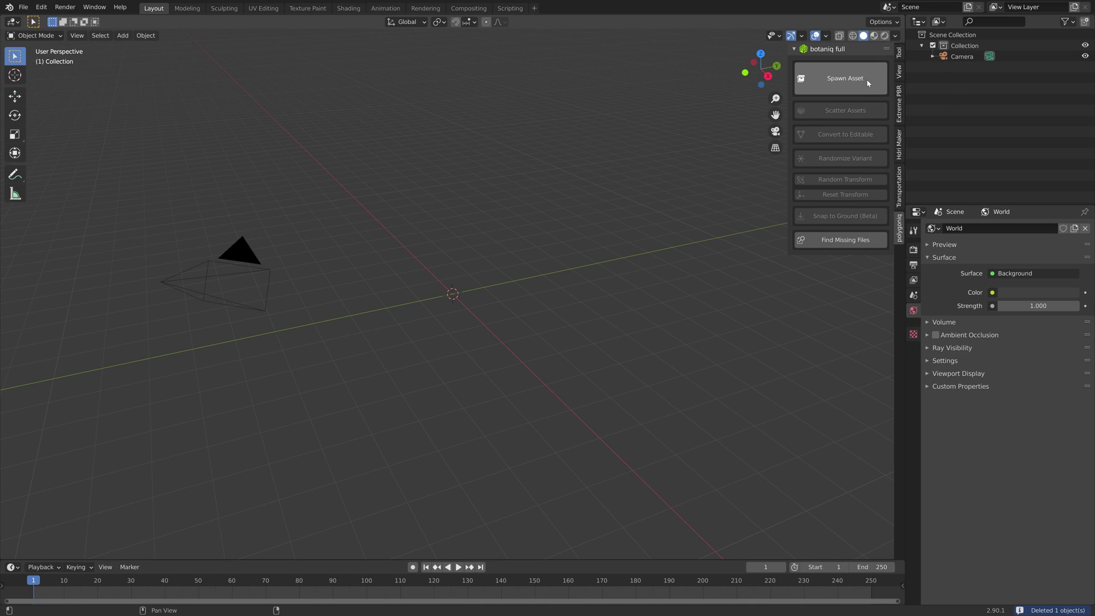
Spawn the Maritime Pine (Pinus pinaster A) from botaniq's coniferous category.
{"action": "left_click", "coordinate": [866, 80]}
{"action": "left_click", "coordinate": [848, 126]}
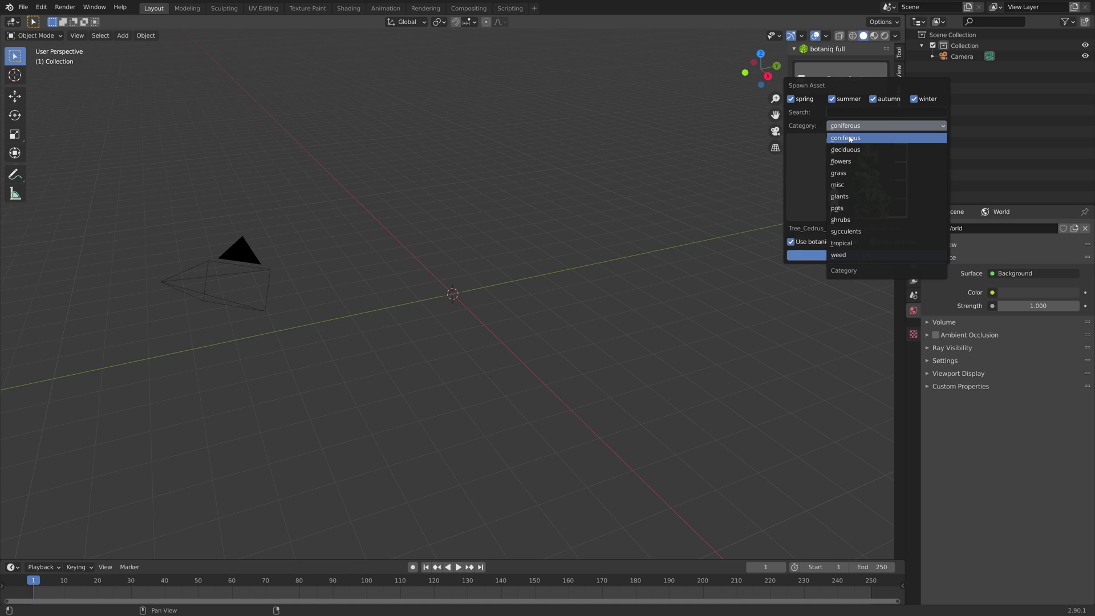
{"action": "left_click", "coordinate": [856, 140]}
{"action": "left_click", "coordinate": [857, 179]}
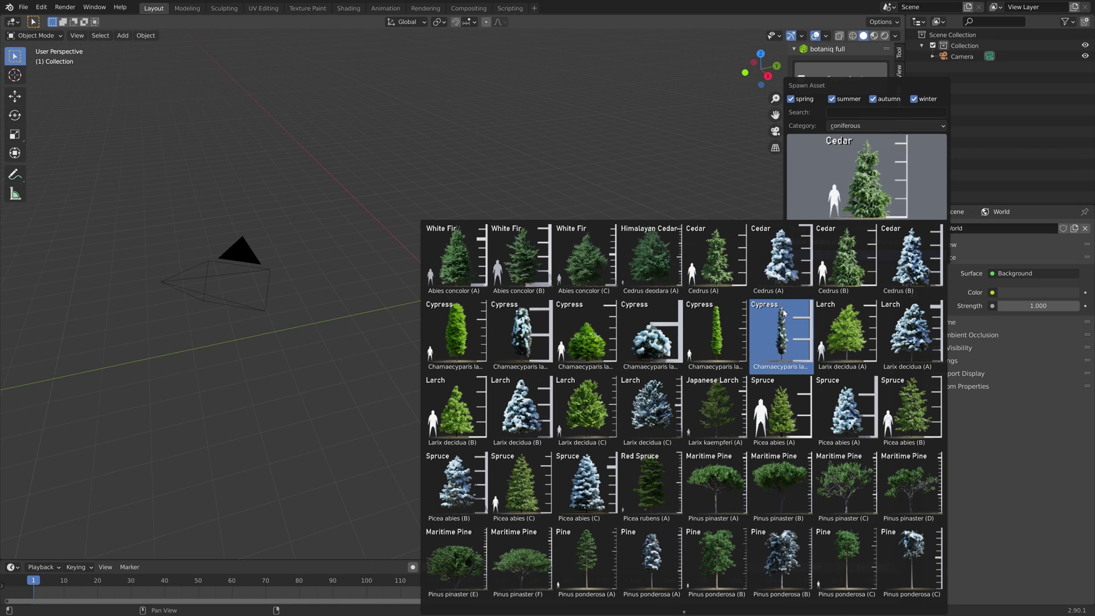
{"action": "left_click", "coordinate": [732, 490]}
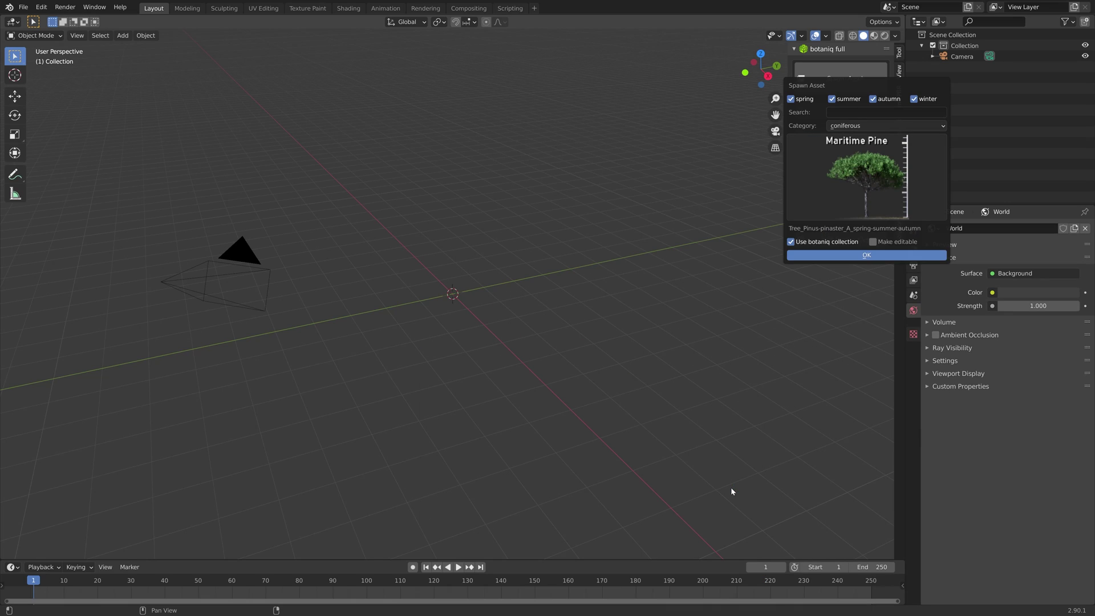
{"action": "left_click", "coordinate": [835, 257]}
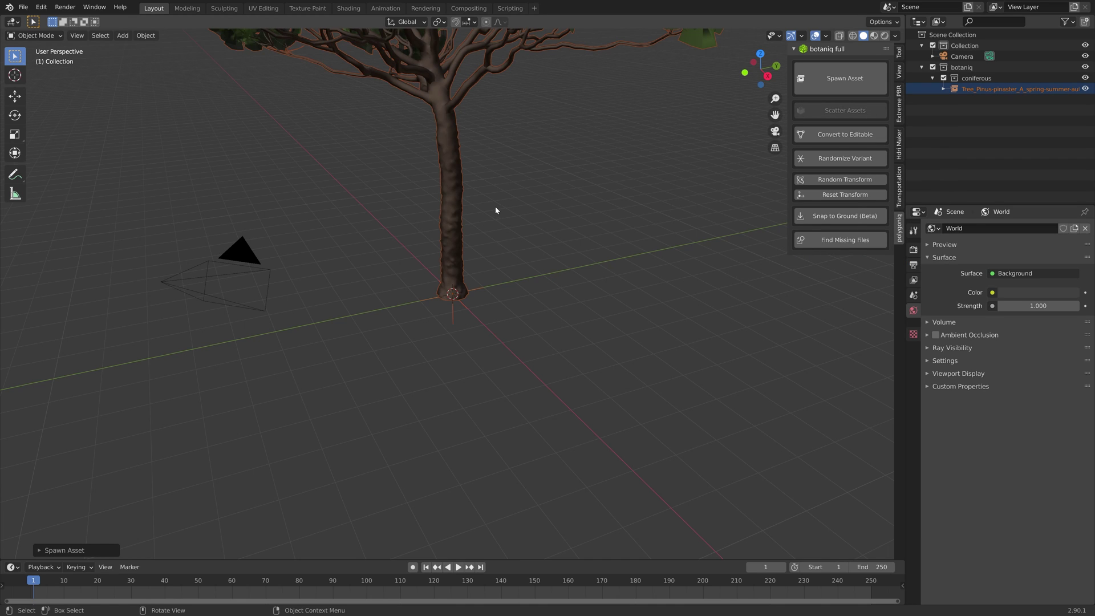
Drive the World color with an Environment Texture loading rooitou_park_8k (1).hdr.
{"action": "scroll", "coordinate": [495, 206], "scroll_direction": "down", "scroll_amount": 5}
{"action": "middle_click_drag", "start_coordinate": [495, 206], "coordinate": [605, 190]}
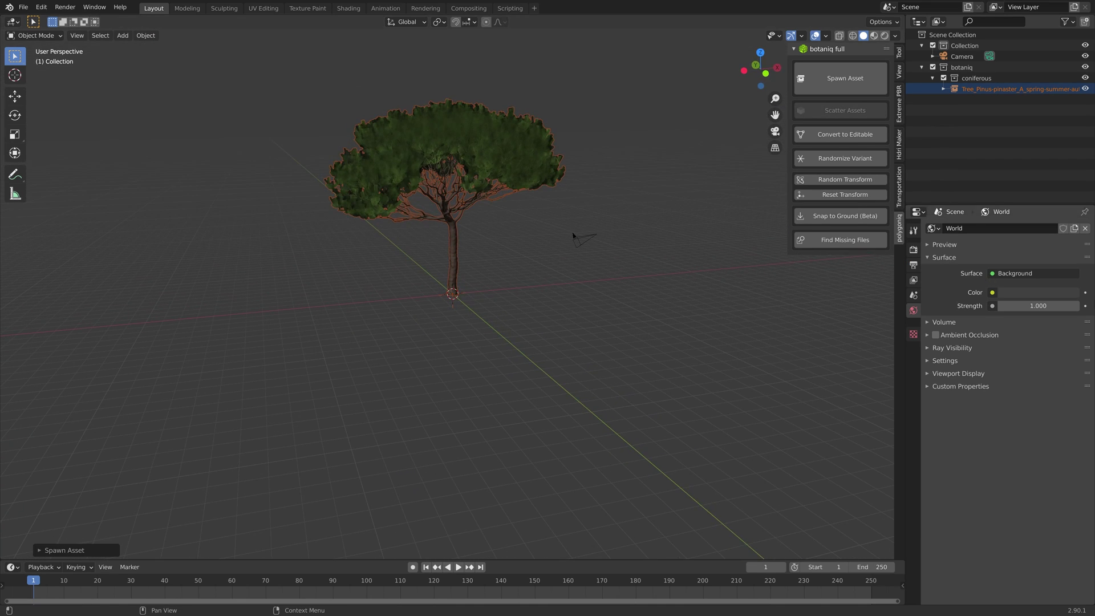
{"action": "left_click", "coordinate": [992, 292]}
{"action": "left_click", "coordinate": [821, 341]}
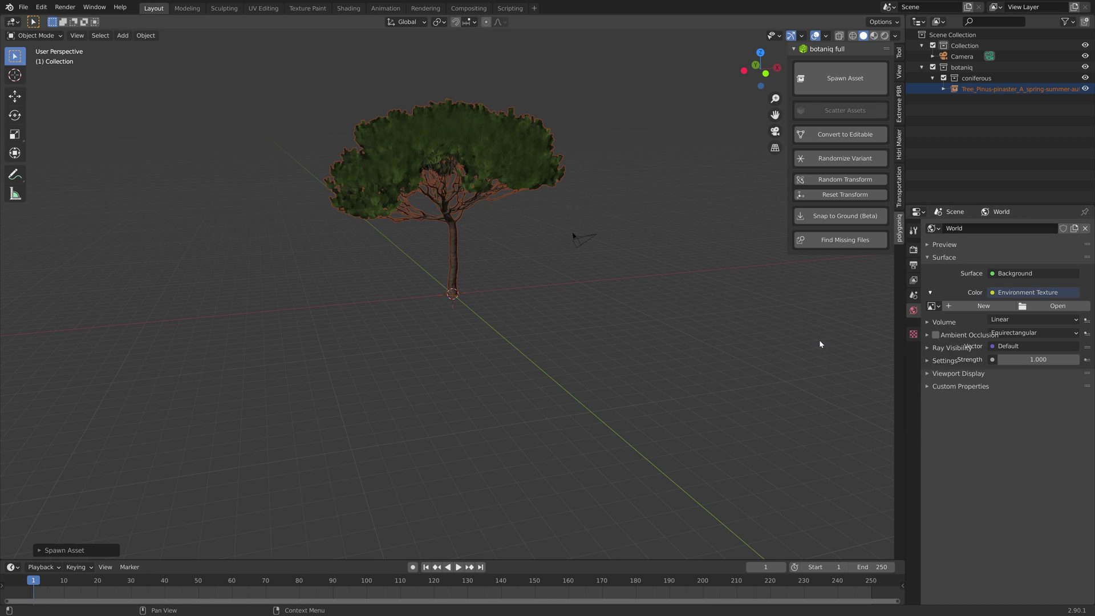
{"action": "left_click", "coordinate": [1049, 305]}
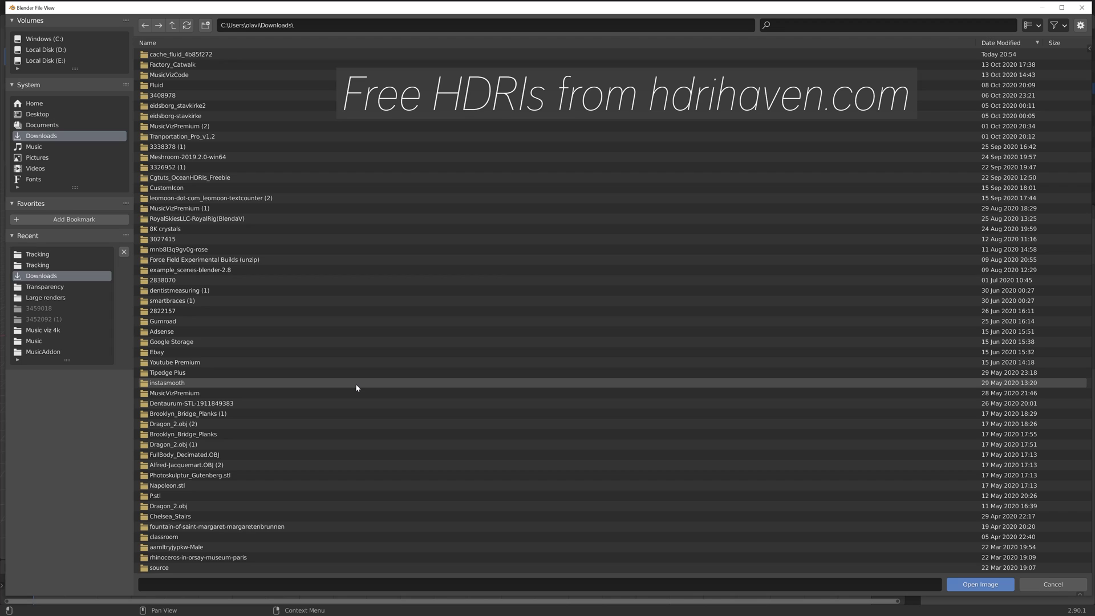
{"action": "scroll", "coordinate": [356, 387], "scroll_direction": "down", "scroll_amount": 6}
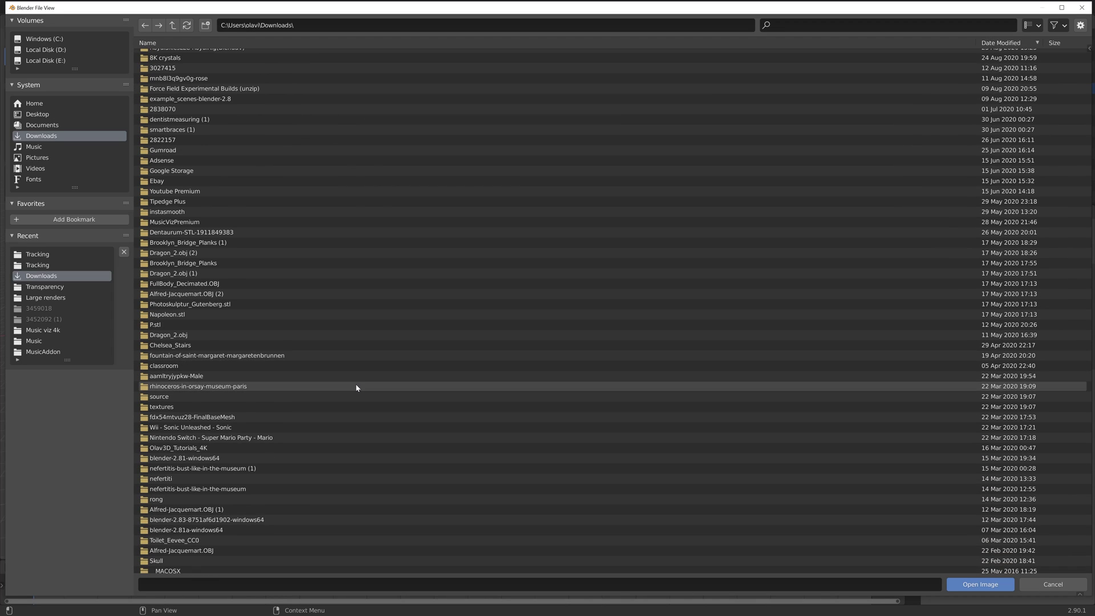
{"action": "scroll", "coordinate": [357, 388], "scroll_direction": "down", "scroll_amount": 4}
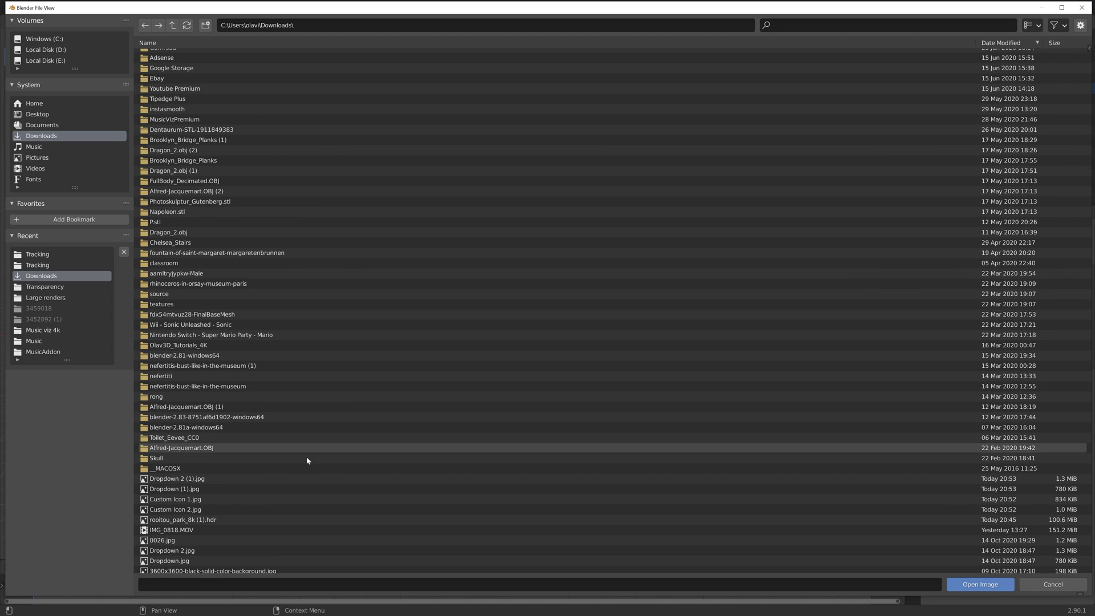
{"action": "left_click", "coordinate": [287, 520]}
{"action": "left_click", "coordinate": [969, 584]}
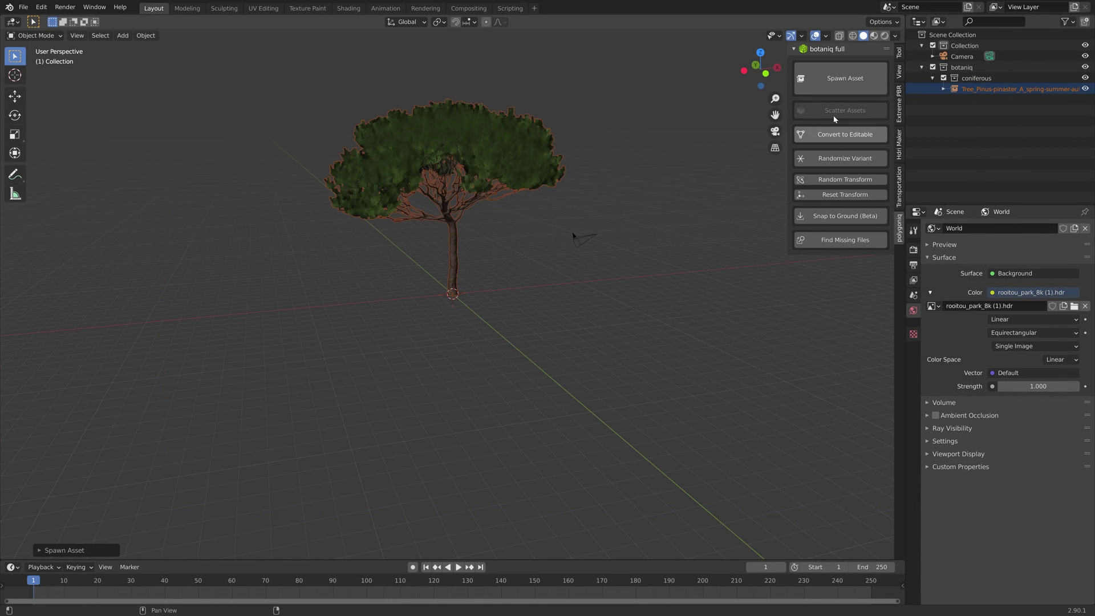
Switch to Rendered shading with overlays hidden and orbit around the pine.
{"action": "left_click", "coordinate": [885, 36]}
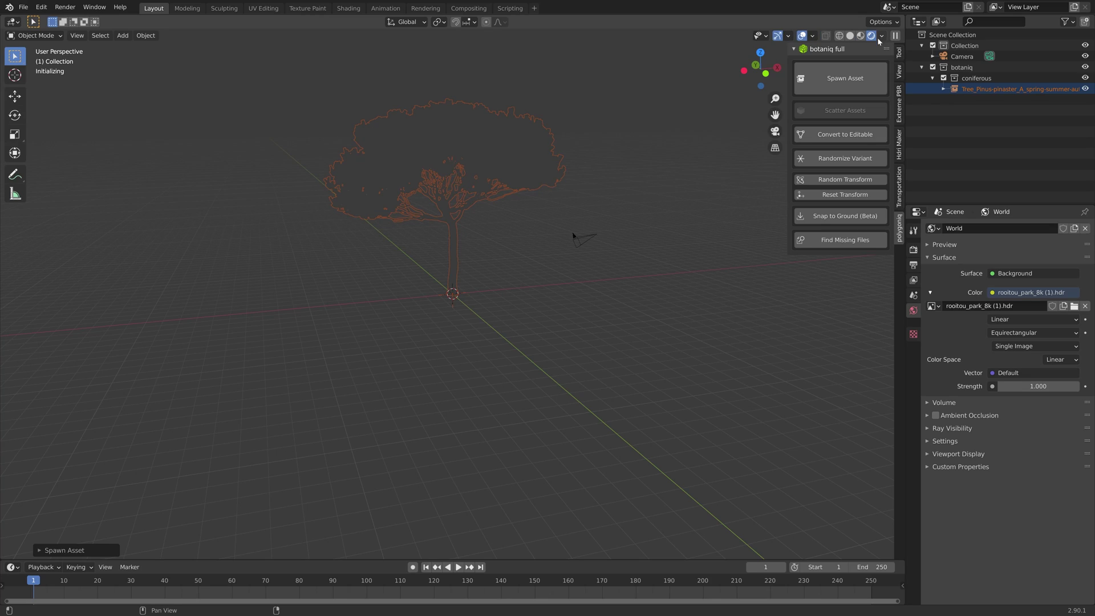
{"action": "left_click", "coordinate": [802, 36]}
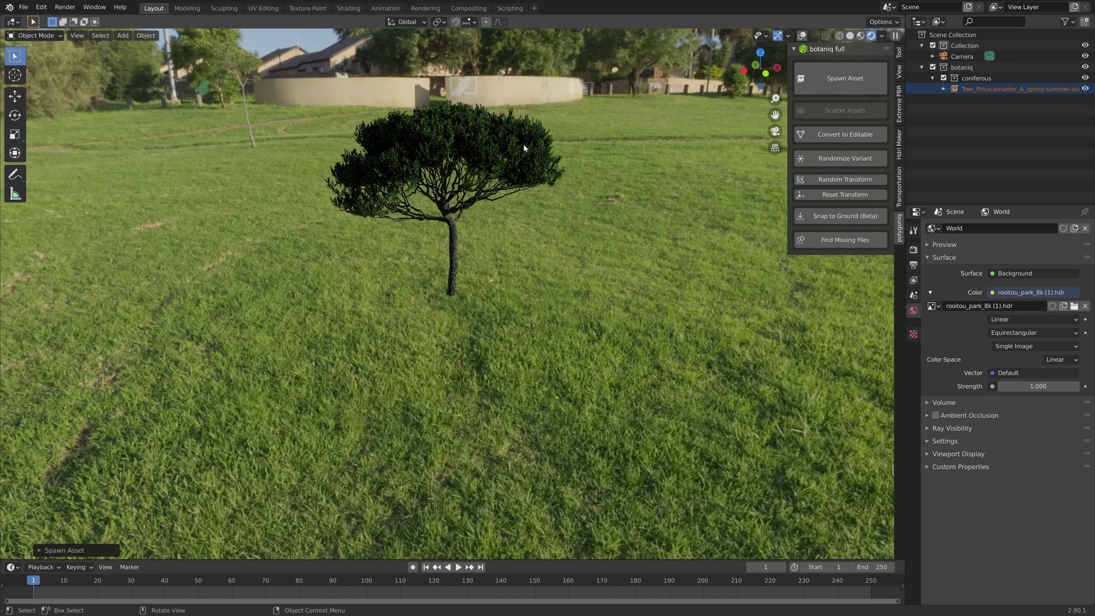
{"action": "middle_click_drag", "start_coordinate": [523, 148], "coordinate": [536, 228]}
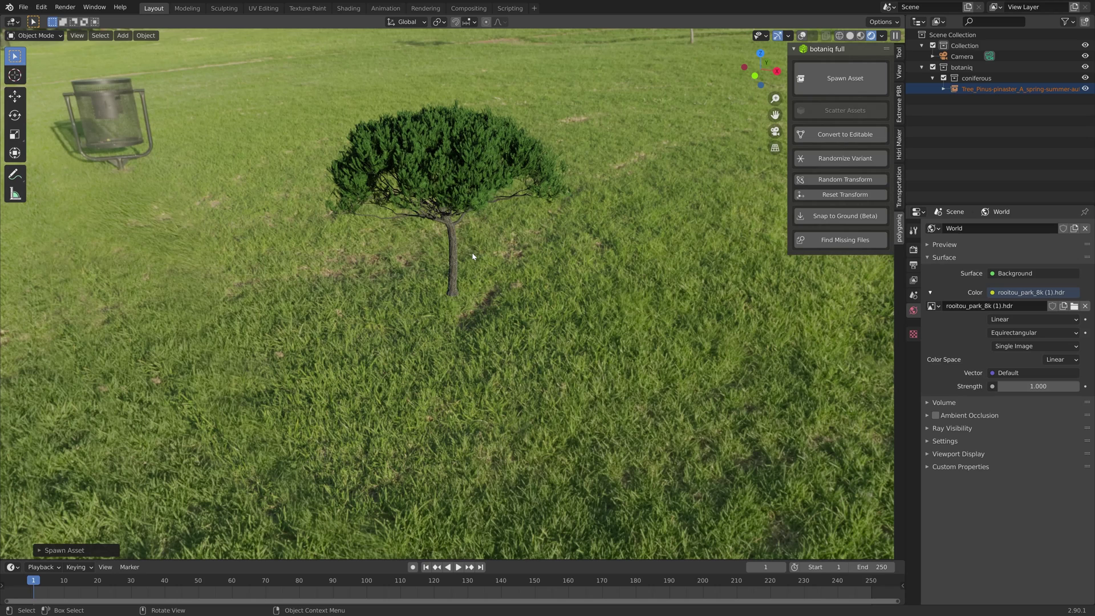
Spawn the Yew, Taxus baccata (B), from botaniq's tree assets.
{"action": "left_click", "coordinate": [858, 82]}
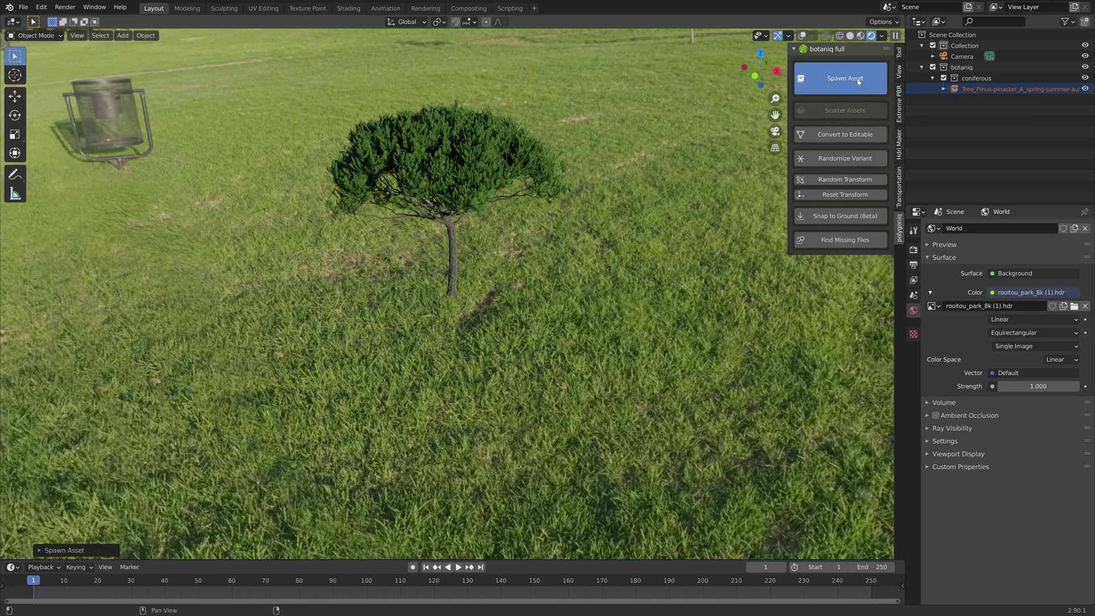
{"action": "left_click", "coordinate": [846, 136]}
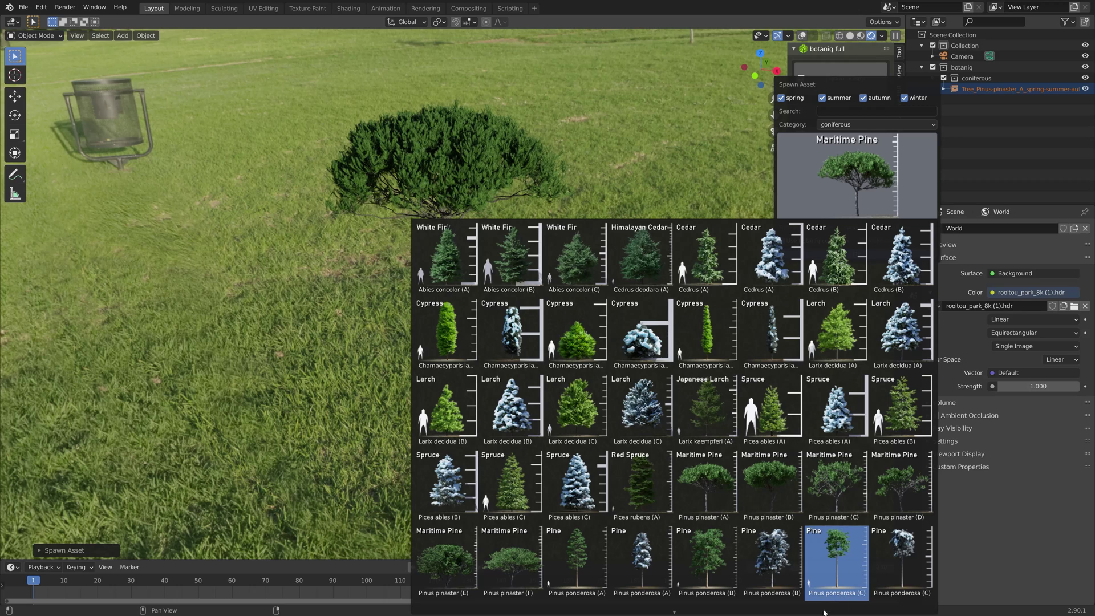
{"action": "mouse_move", "coordinate": [823, 612]}
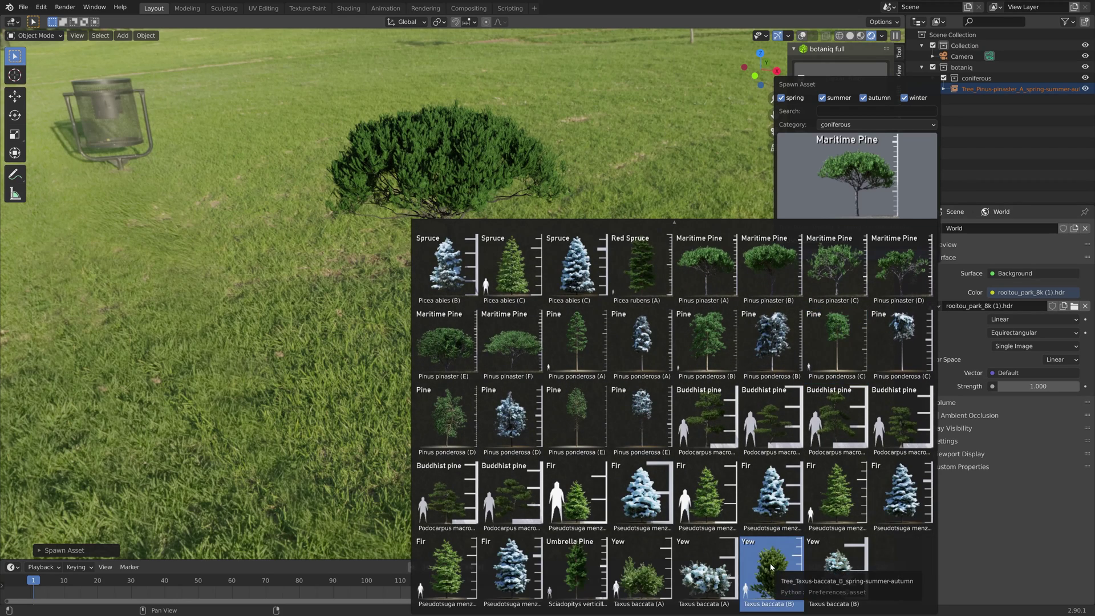
{"action": "left_click", "coordinate": [770, 567]}
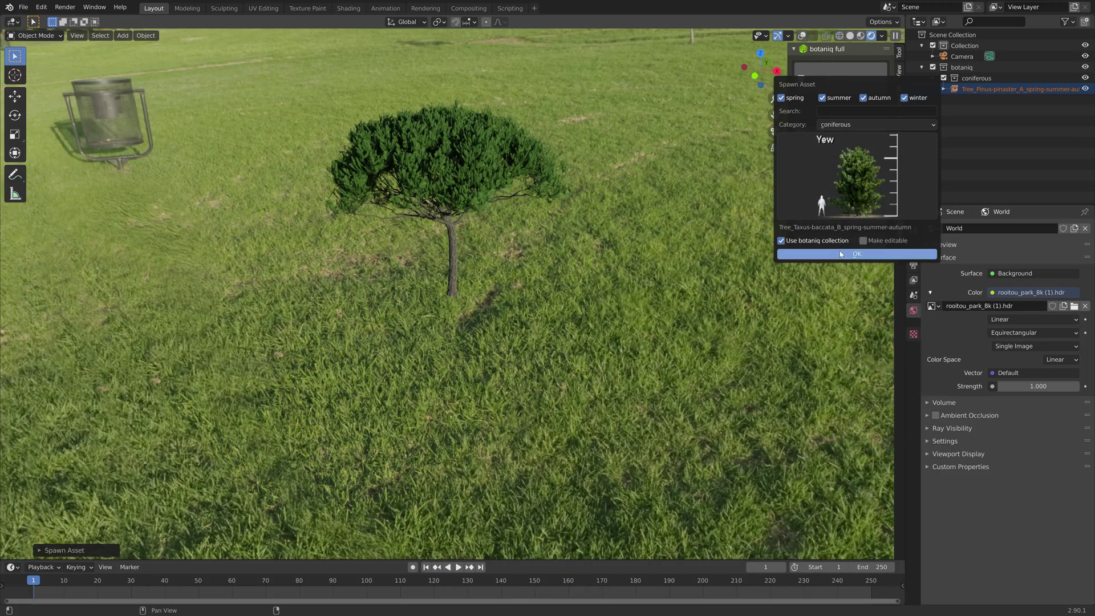
{"action": "key", "text": "Return"}
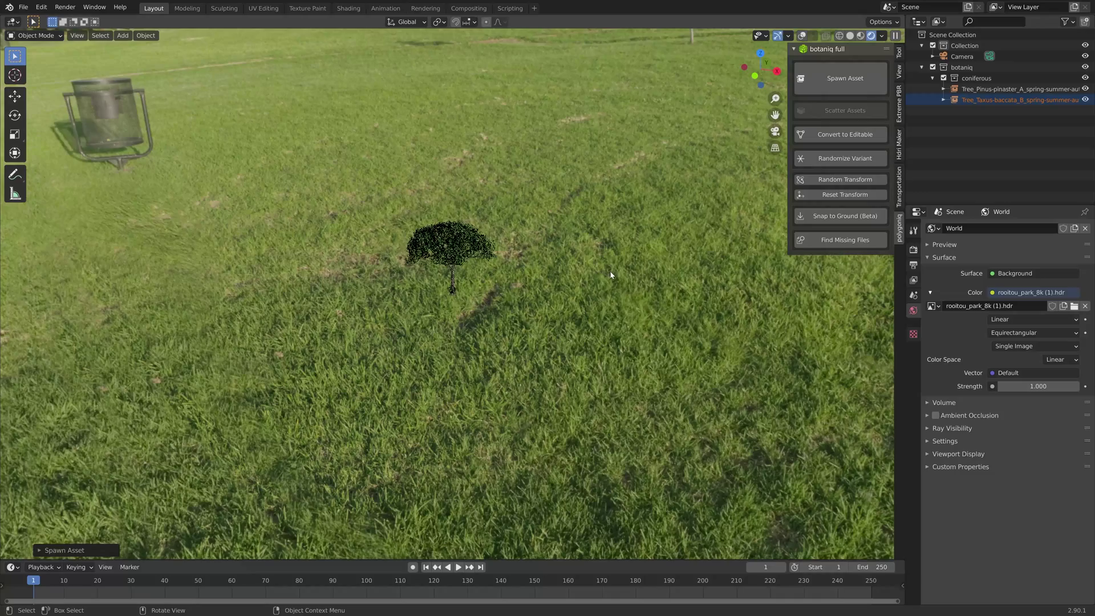
Move the yew beside the pine and scale it up to full tree size.
{"action": "middle_click_drag", "start_coordinate": [542, 271], "coordinate": [523, 248]}
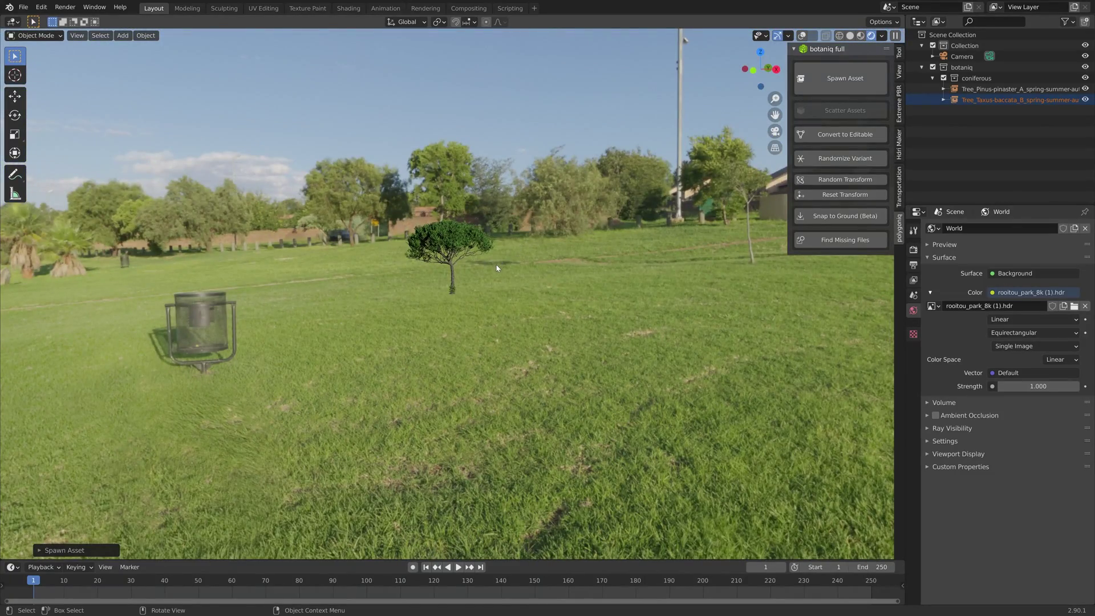
{"action": "key", "text": "g"}
{"action": "left_click", "coordinate": [579, 267]}
{"action": "key", "text": "s"}
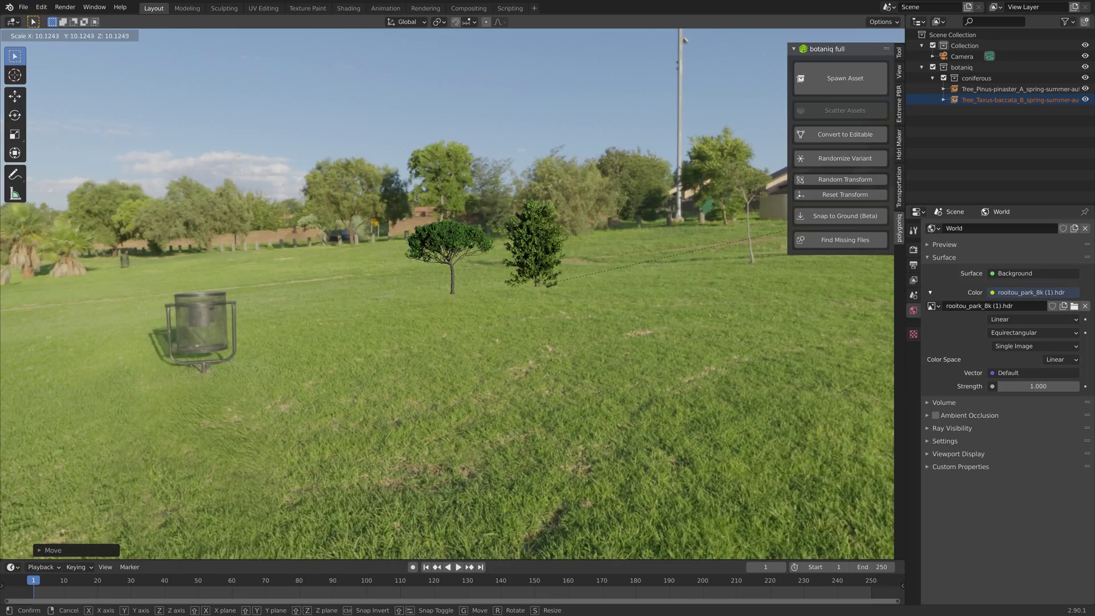
{"action": "left_click", "coordinate": [393, 362]}
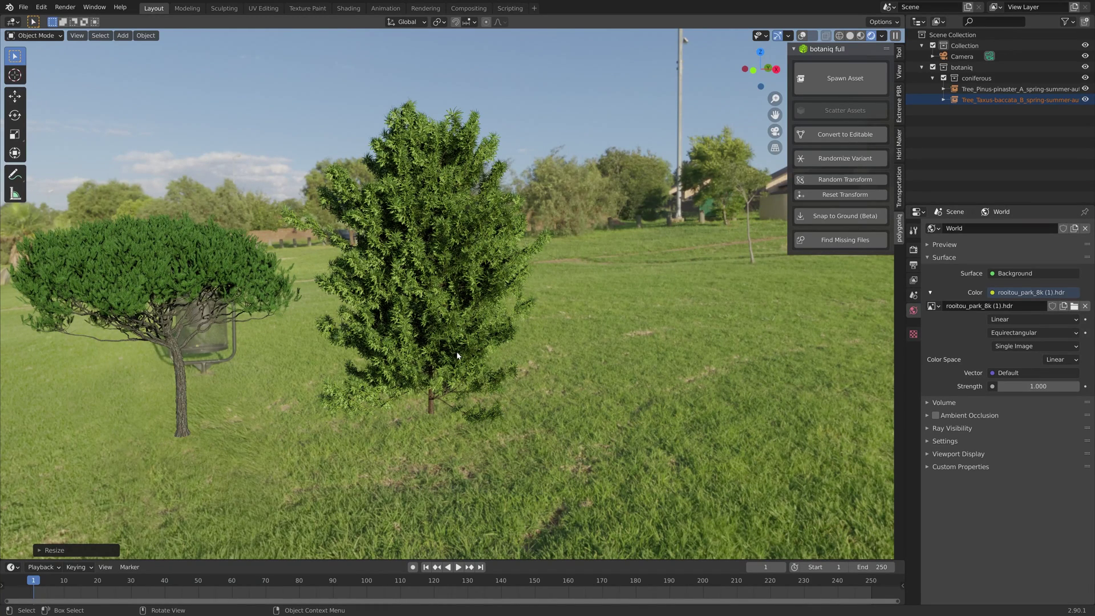
Spawn a Chestnut from the deciduous category, place it on the ground, then delete it.
{"action": "left_click", "coordinate": [845, 78]}
{"action": "left_click", "coordinate": [860, 182]}
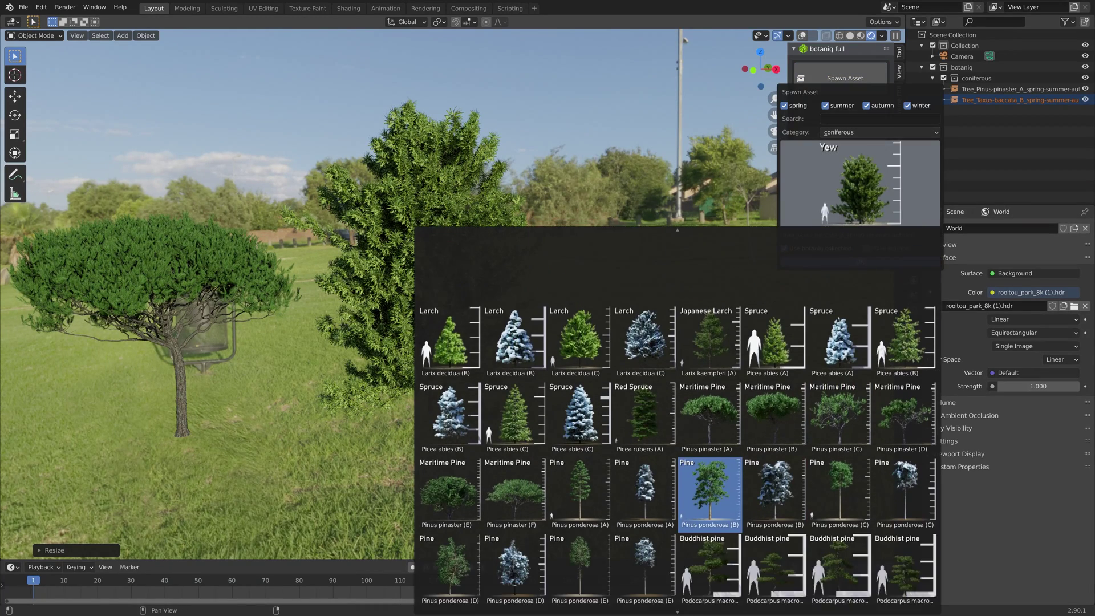
{"action": "scroll", "coordinate": [709, 493], "scroll_direction": "down", "scroll_amount": 3}
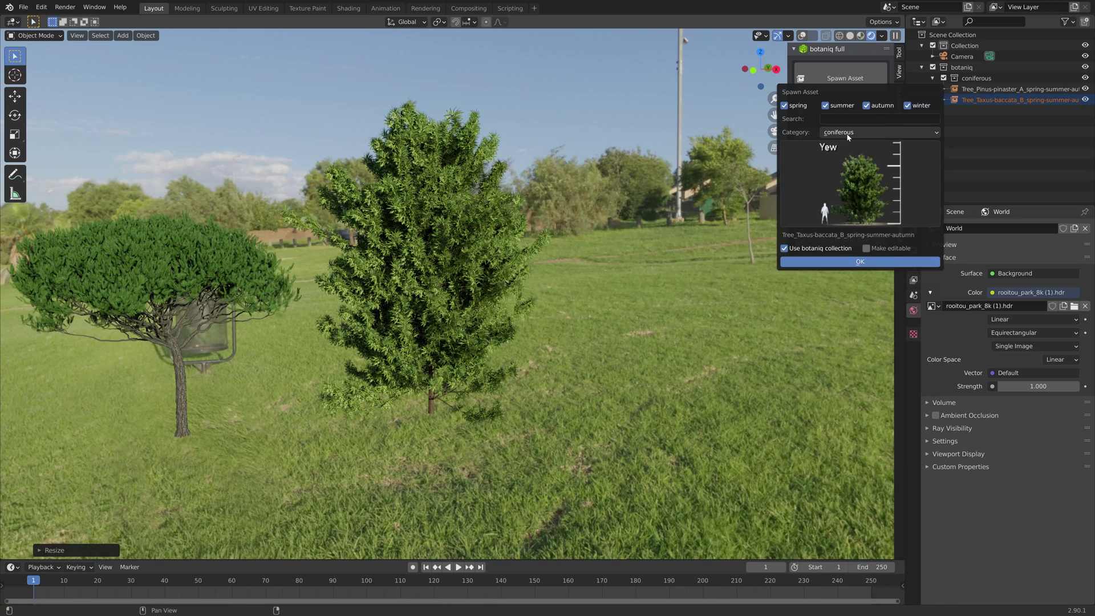
{"action": "left_click", "coordinate": [848, 133]}
{"action": "left_click", "coordinate": [840, 159]}
{"action": "left_click", "coordinate": [848, 161]}
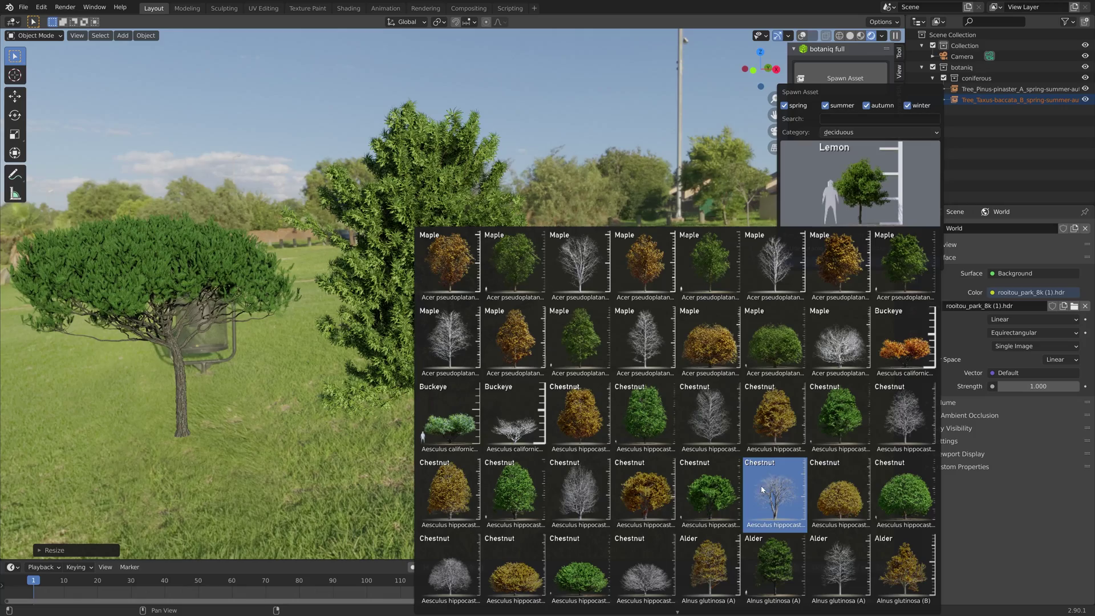
{"action": "left_click", "coordinate": [761, 489]}
{"action": "left_click", "coordinate": [855, 261]}
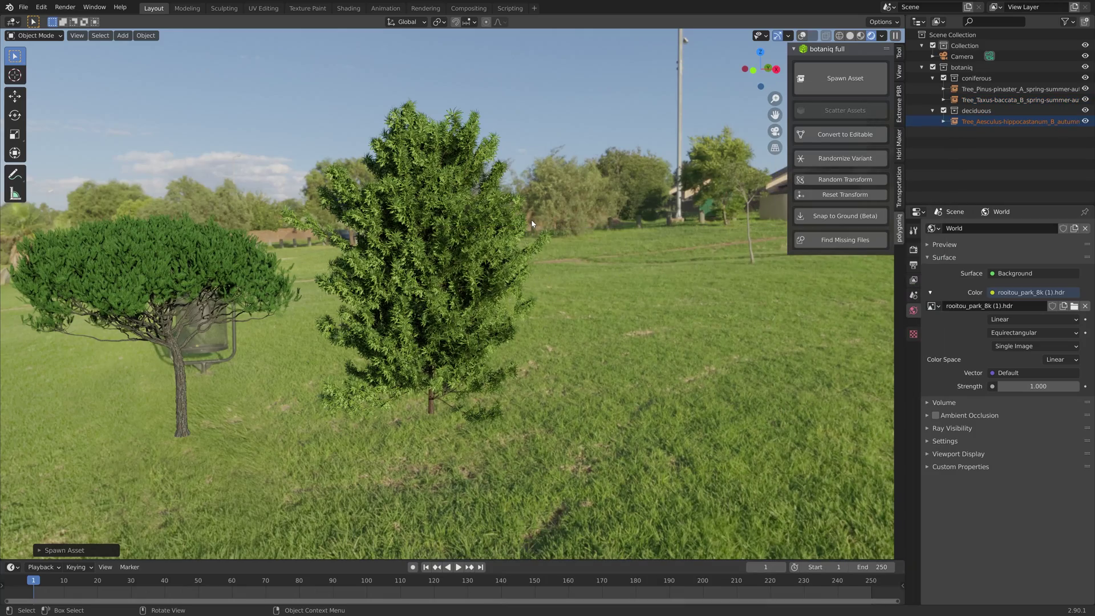
{"action": "key", "text": "g"}
{"action": "key", "text": "shift+z"}
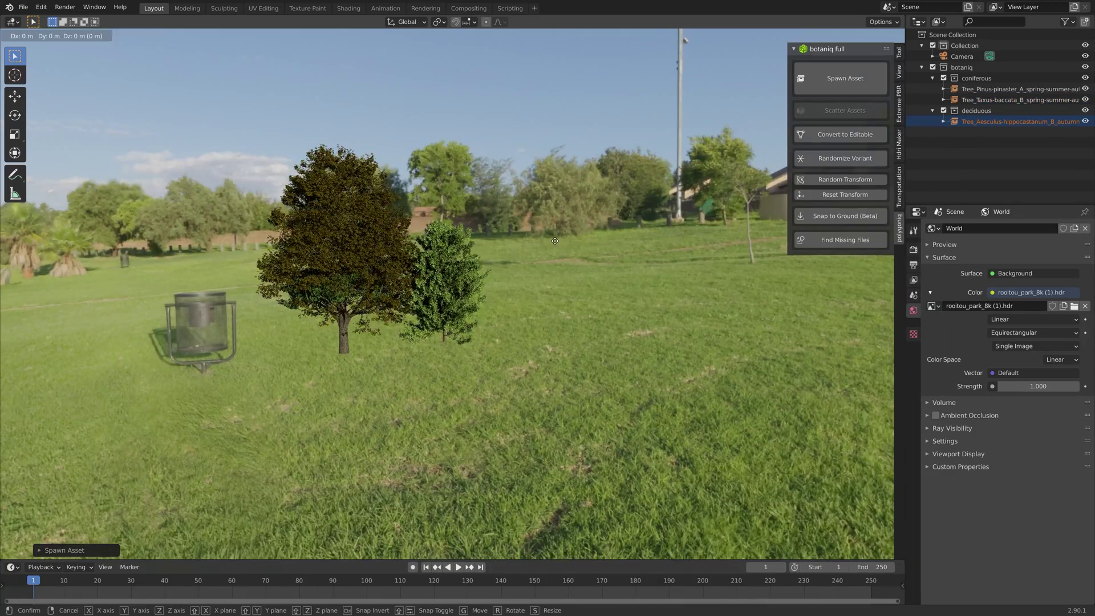
{"action": "left_click", "coordinate": [256, 274]}
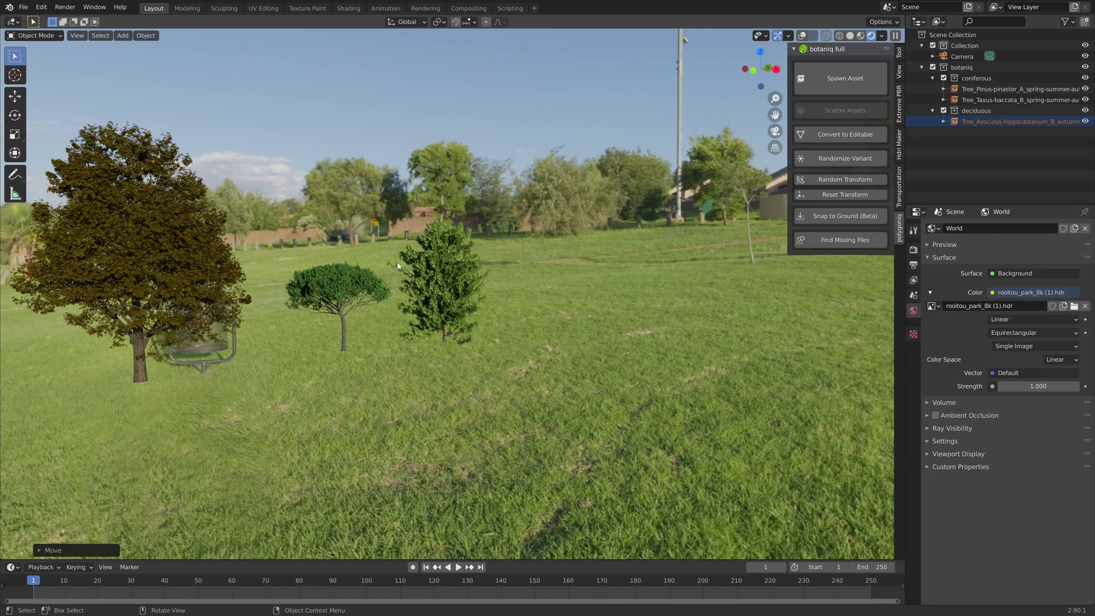
{"action": "key", "text": "Delete"}
Spawn the Citrus limon (C) lemon tree beside the trash can and enlarge it.
{"action": "left_click", "coordinate": [845, 78]}
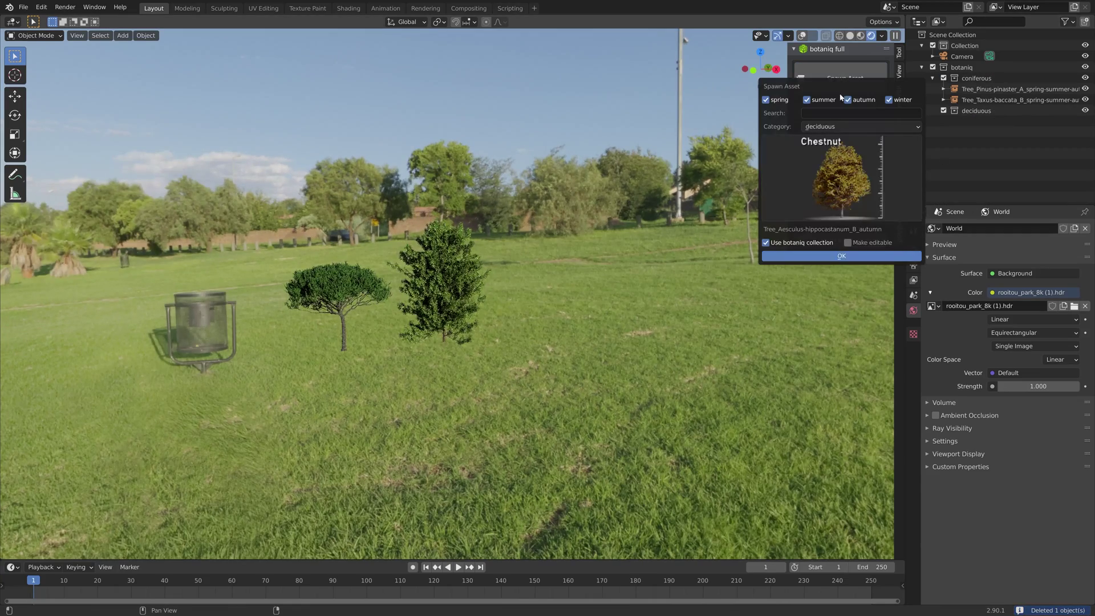
{"action": "left_click", "coordinate": [841, 176]}
{"action": "scroll", "coordinate": [815, 456], "scroll_direction": "down", "scroll_amount": 5}
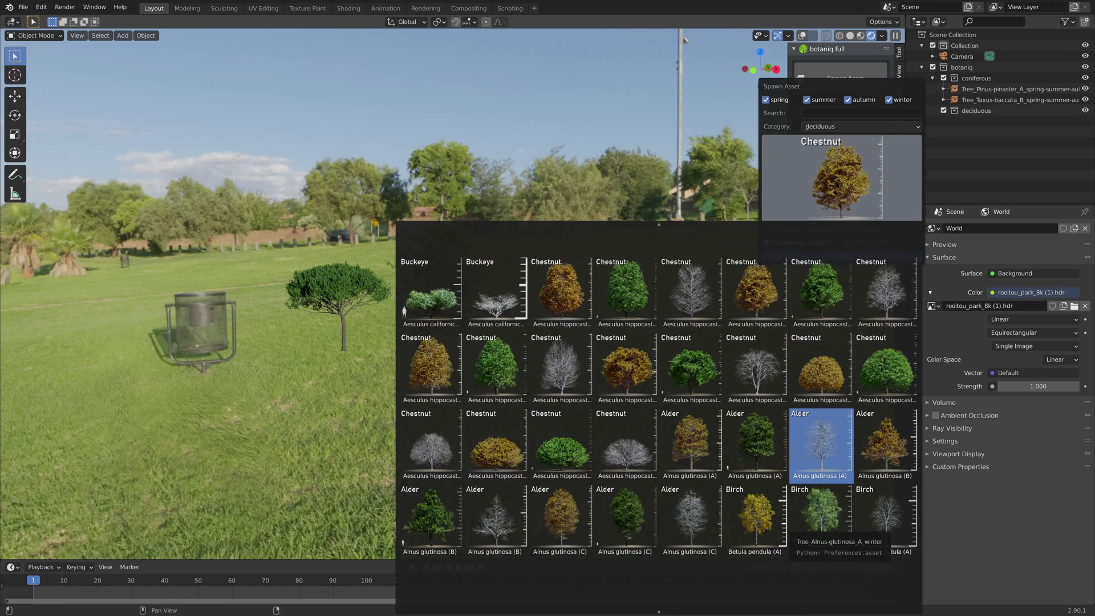
{"action": "scroll", "coordinate": [815, 530], "scroll_direction": "down", "scroll_amount": 5}
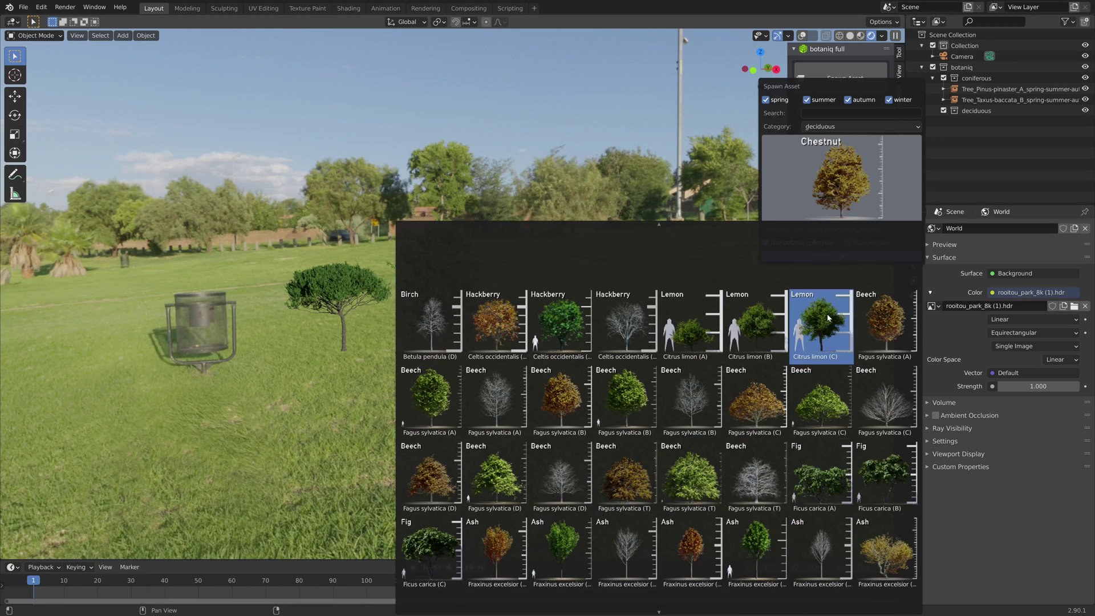
{"action": "left_click", "coordinate": [821, 325]}
{"action": "left_click", "coordinate": [815, 256]}
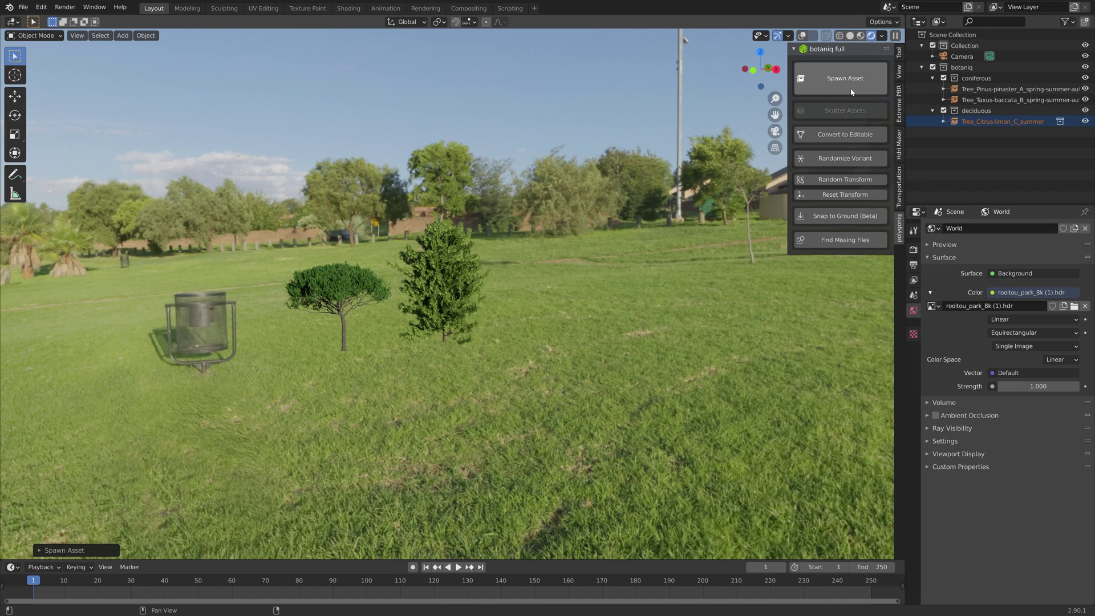
{"action": "key", "text": "g"}
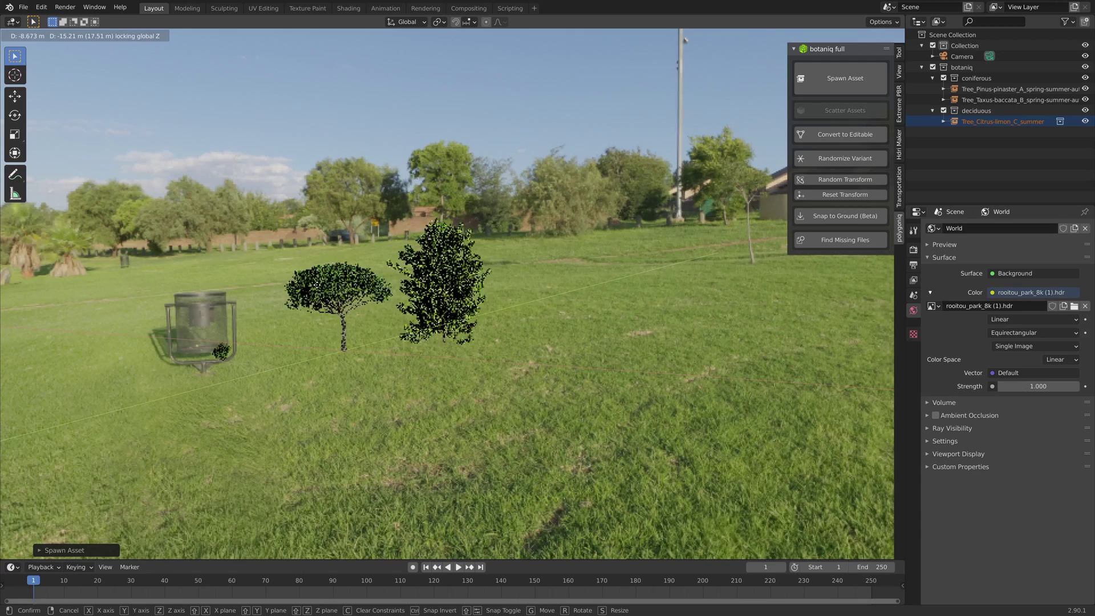
{"action": "left_click", "coordinate": [228, 342]}
{"action": "key", "text": "s"}
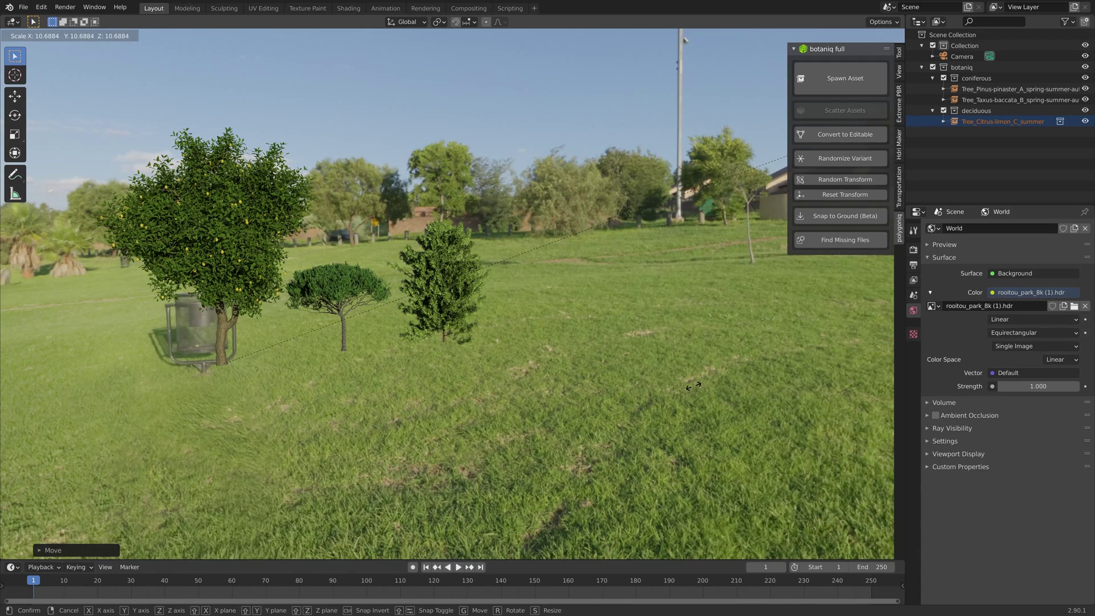
{"action": "left_click", "coordinate": [693, 386]}
Spawn the Willow (C) to the right of the other trees and enlarge it.
{"action": "left_click", "coordinate": [841, 79]}
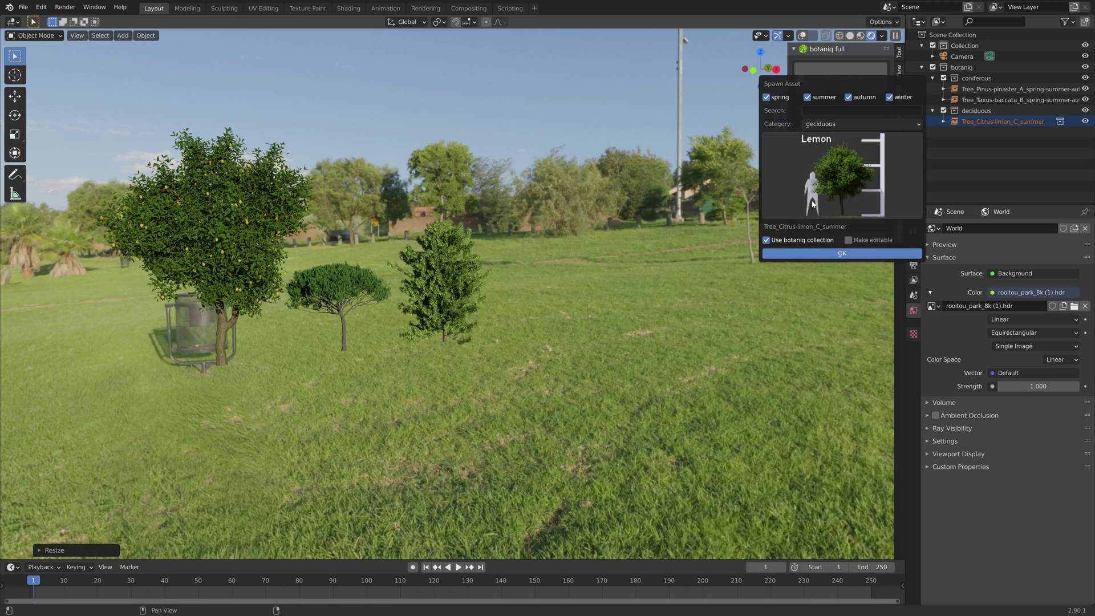
{"action": "left_click", "coordinate": [813, 204]}
{"action": "scroll", "coordinate": [752, 613], "scroll_direction": "down", "scroll_amount": 10}
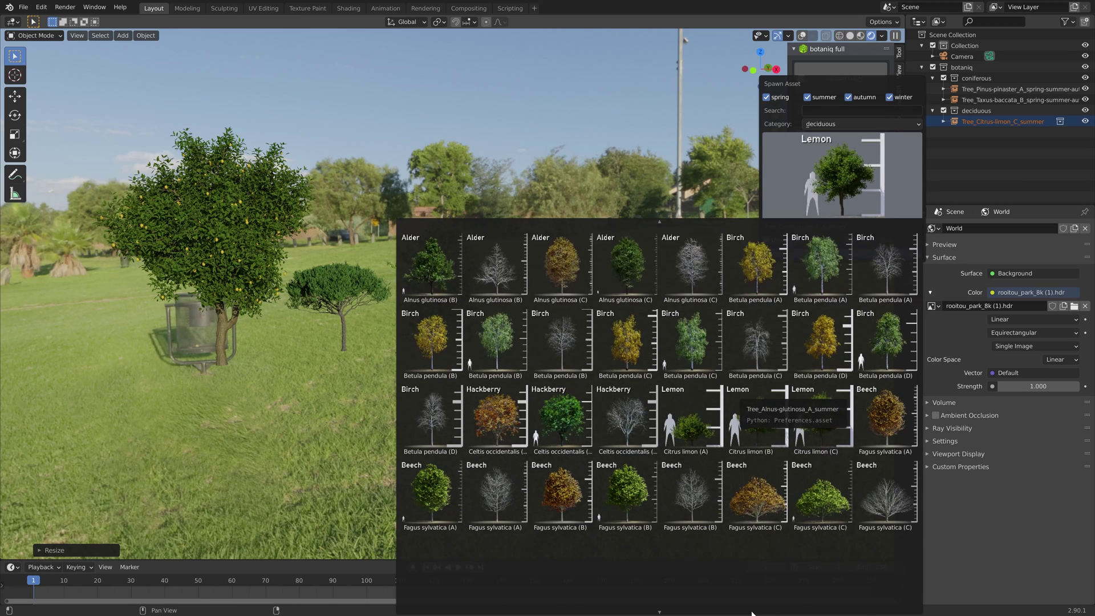
{"action": "scroll", "coordinate": [752, 613], "scroll_direction": "down", "scroll_amount": 10}
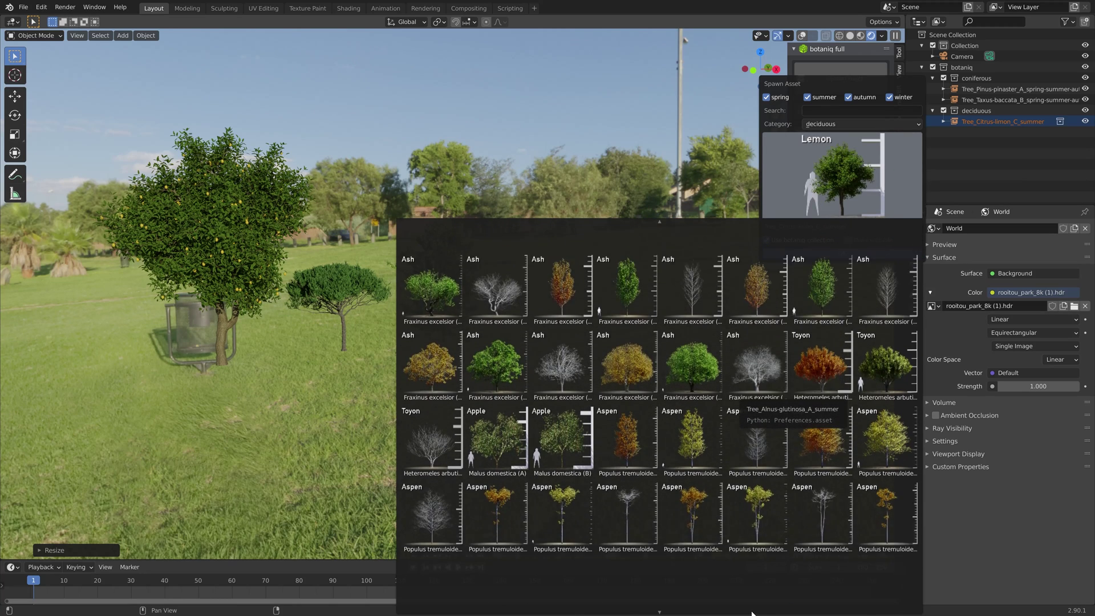
{"action": "scroll", "coordinate": [751, 613], "scroll_direction": "down", "scroll_amount": 10}
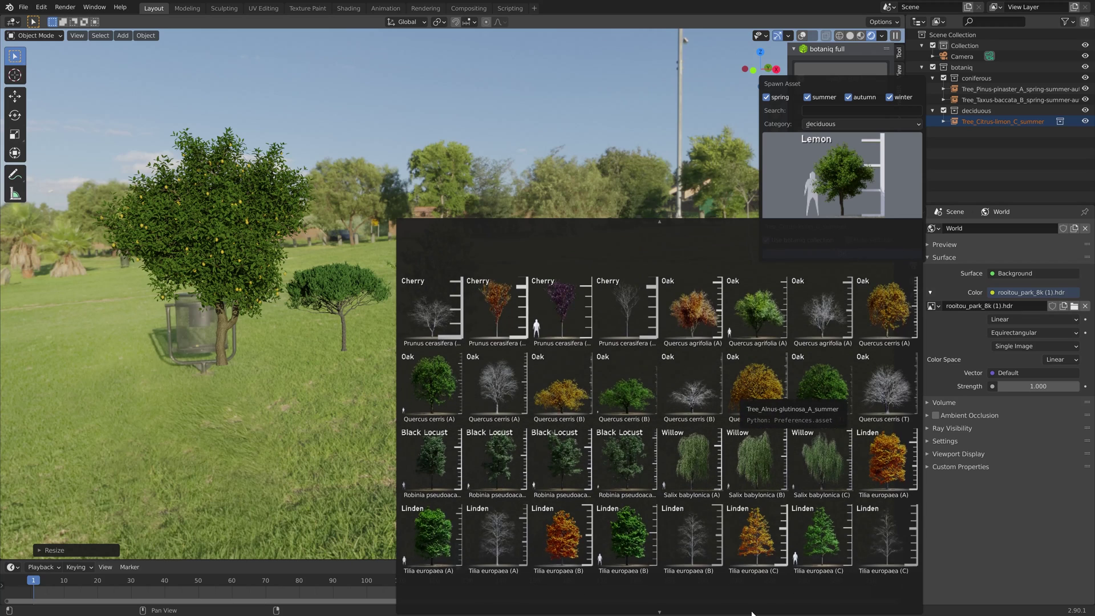
{"action": "scroll", "coordinate": [752, 612], "scroll_direction": "down", "scroll_amount": 4}
{"action": "left_click", "coordinate": [832, 364]}
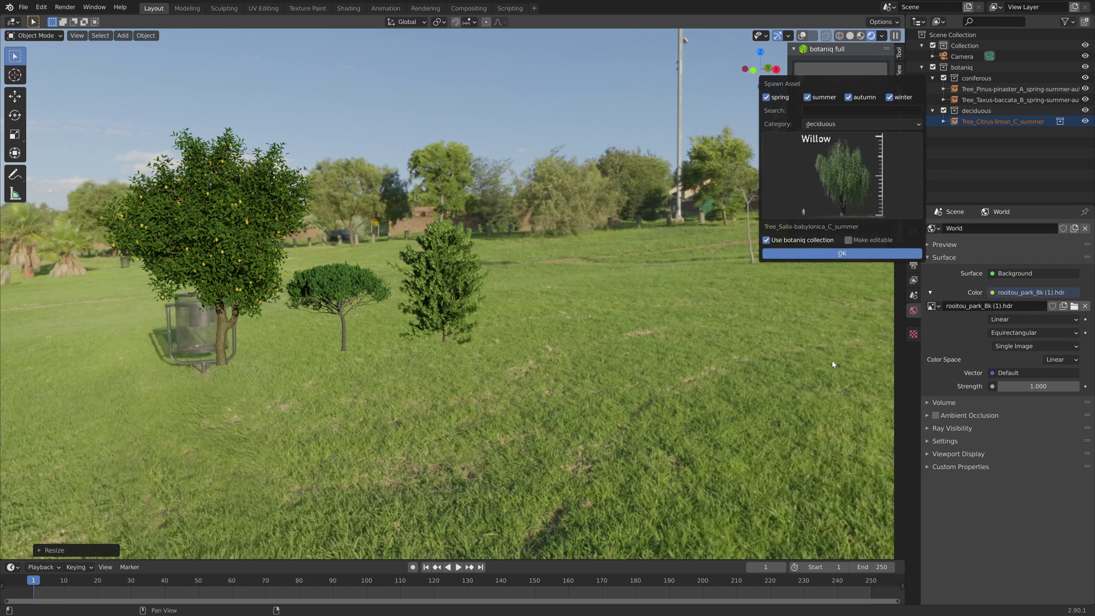
{"action": "key", "text": "Return"}
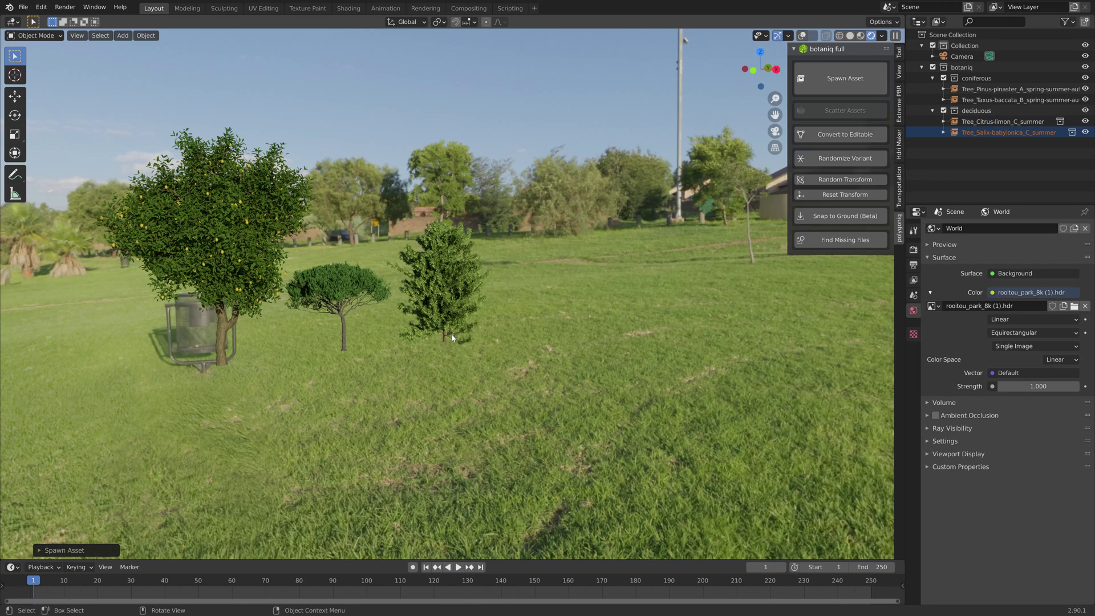
{"action": "key", "text": "g"}
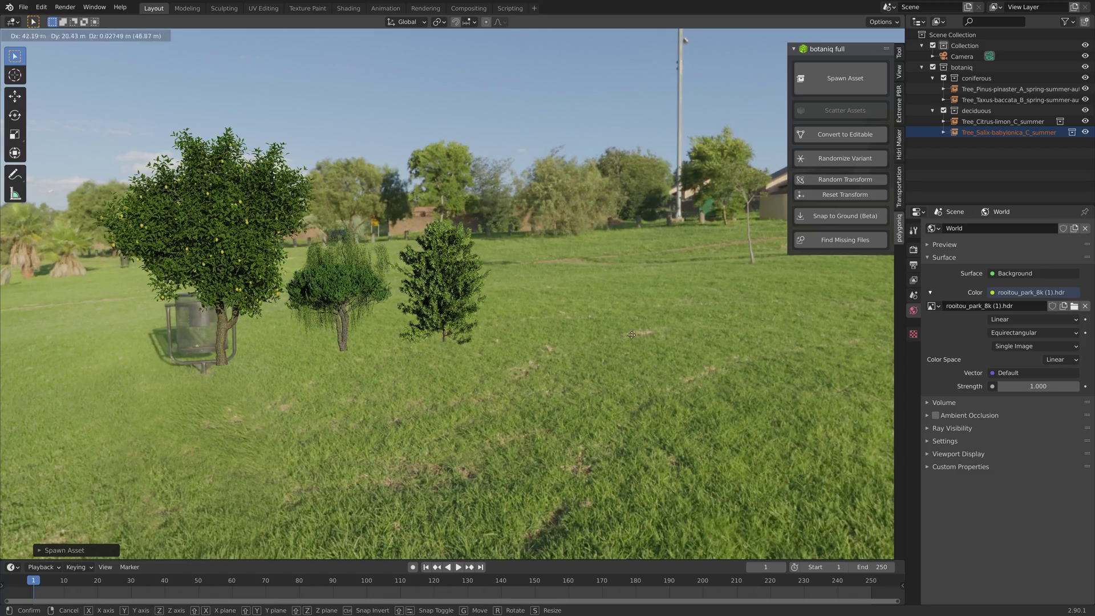
{"action": "left_click", "coordinate": [433, 309]}
{"action": "key", "text": "s"}
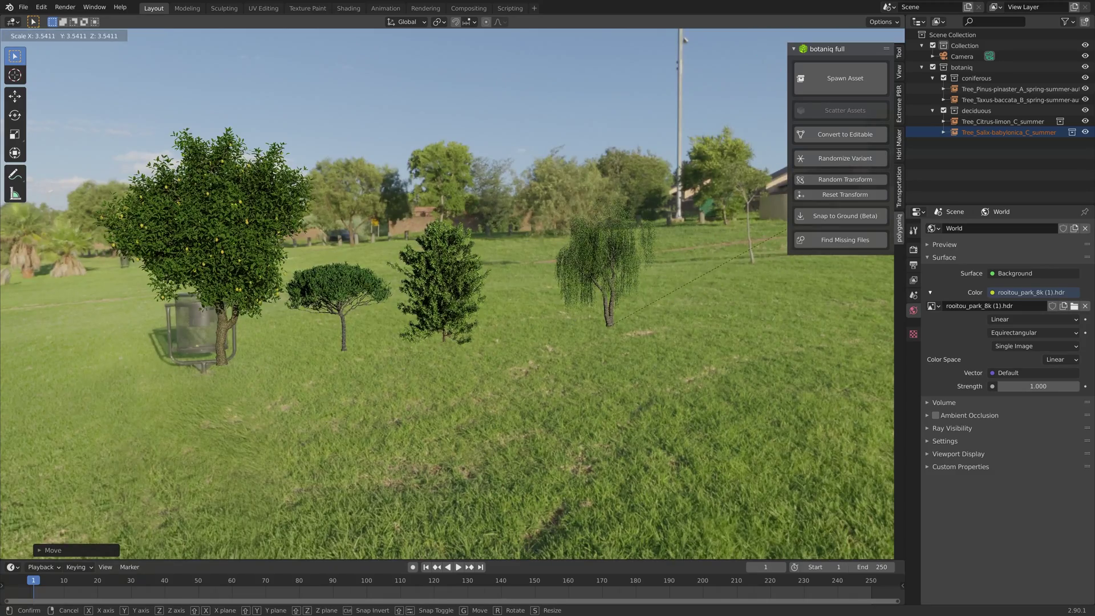
{"action": "left_click", "coordinate": [758, 222]}
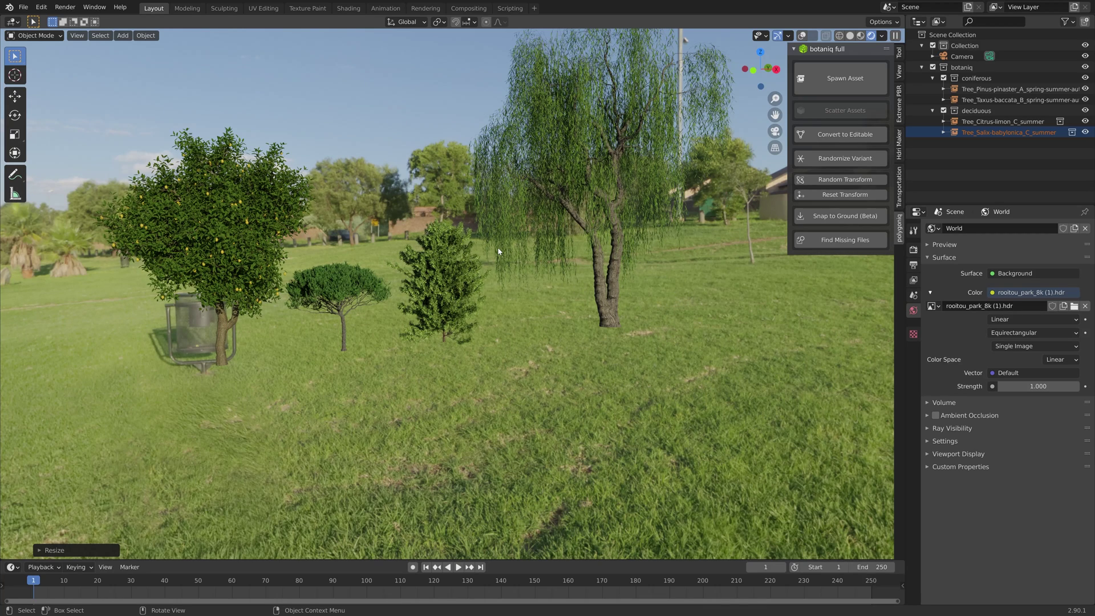
Browse the flowers, misc, plants and pots categories in the Spawn Asset dialog.
{"action": "left_click", "coordinate": [845, 78]}
{"action": "left_click", "coordinate": [851, 132]}
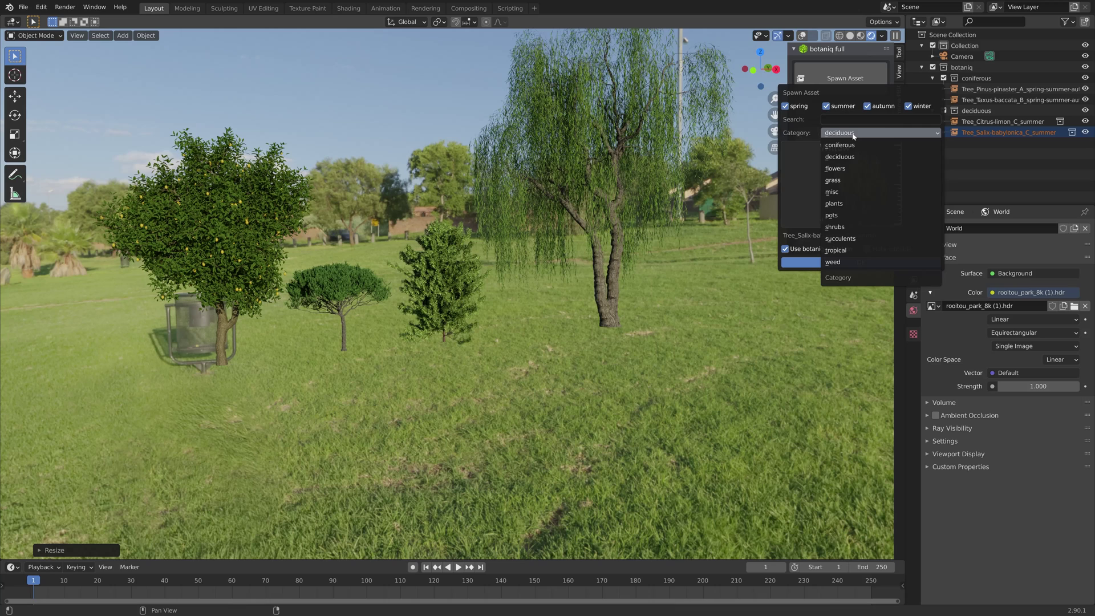
{"action": "left_click", "coordinate": [835, 169]}
{"action": "left_click", "coordinate": [846, 176]}
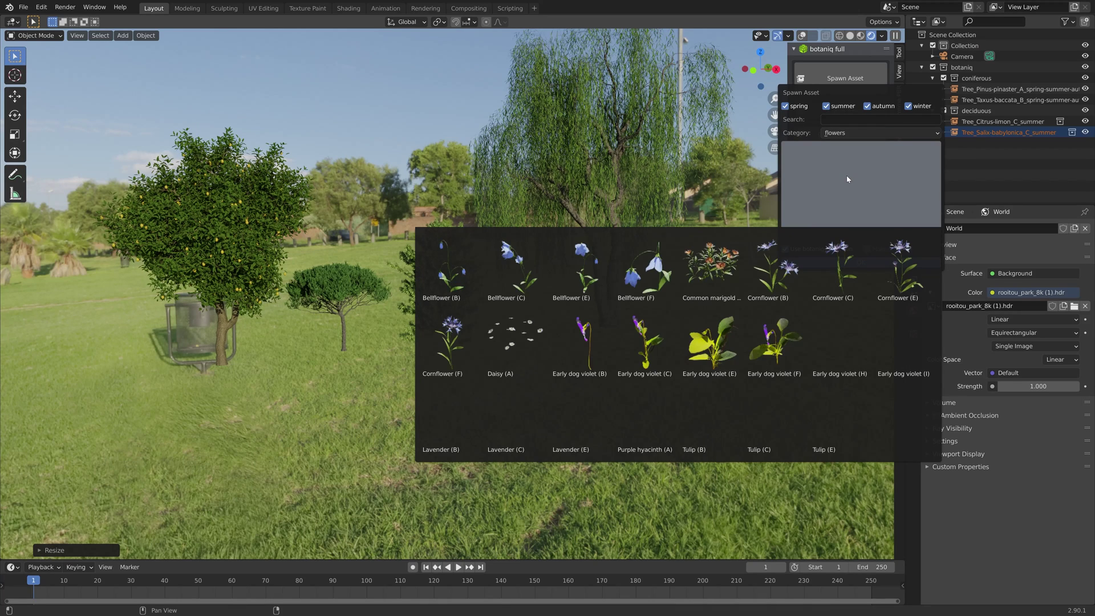
{"action": "left_click", "coordinate": [849, 133]}
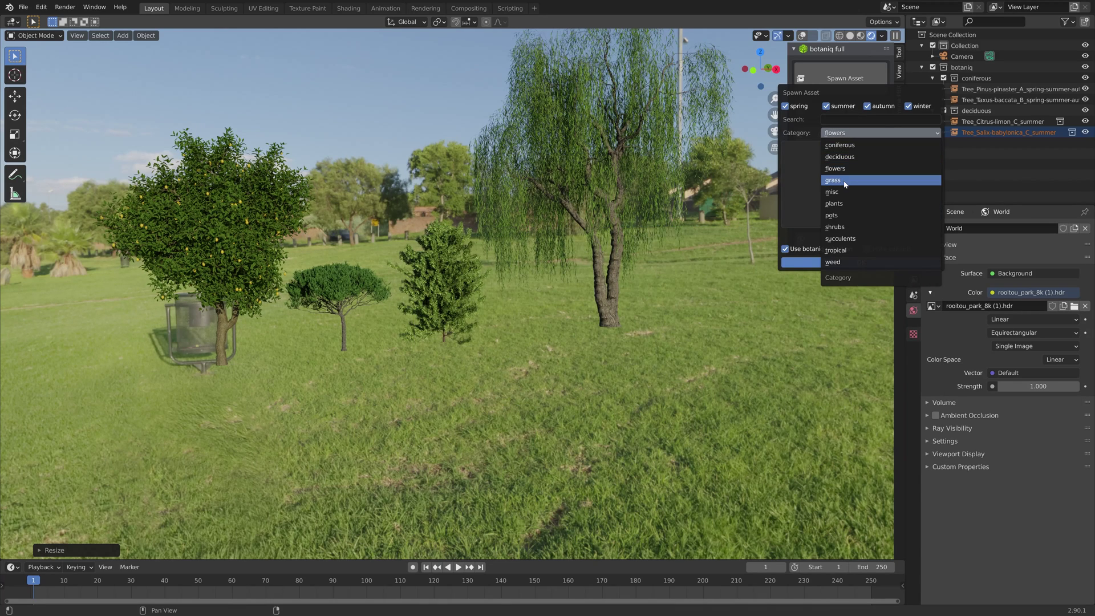
{"action": "left_click", "coordinate": [845, 191]}
{"action": "left_click", "coordinate": [849, 132]}
{"action": "left_click", "coordinate": [849, 201]}
{"action": "left_click", "coordinate": [849, 201]}
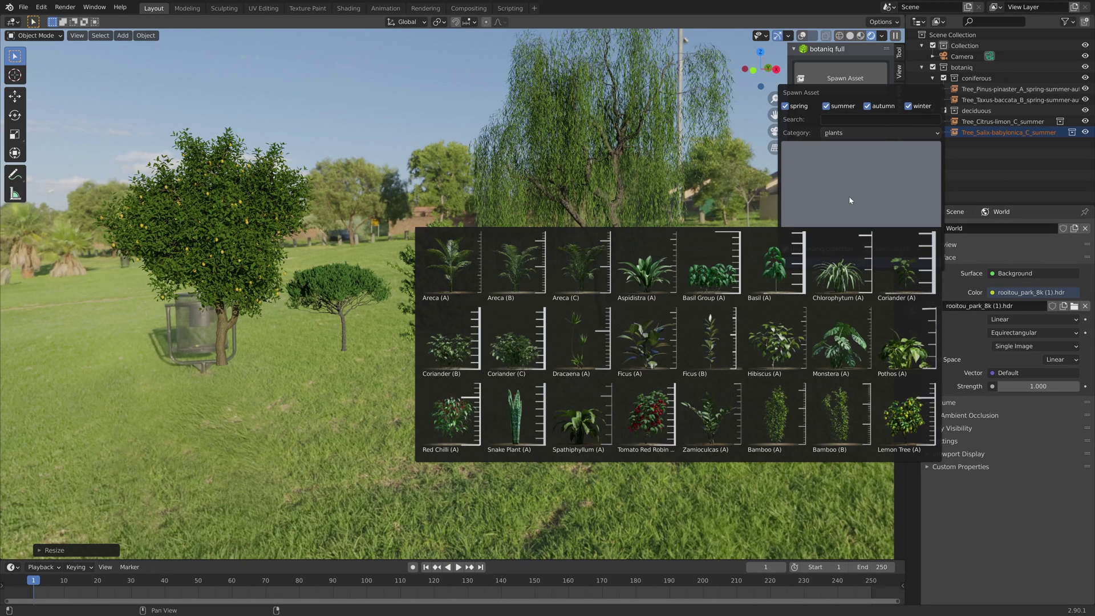
{"action": "left_click", "coordinate": [841, 133]}
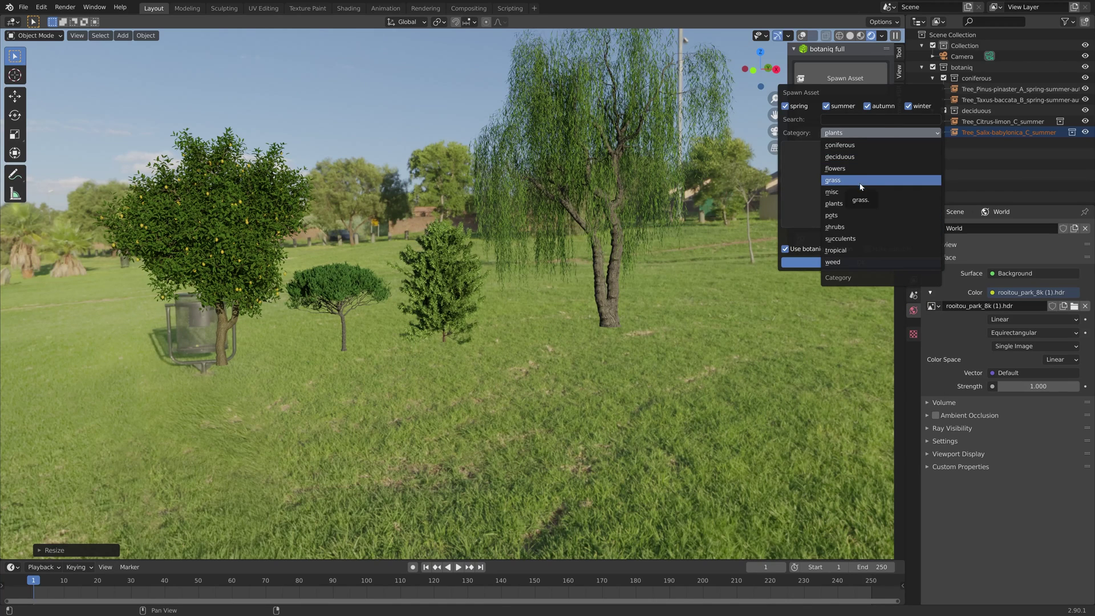
{"action": "left_click", "coordinate": [867, 215]}
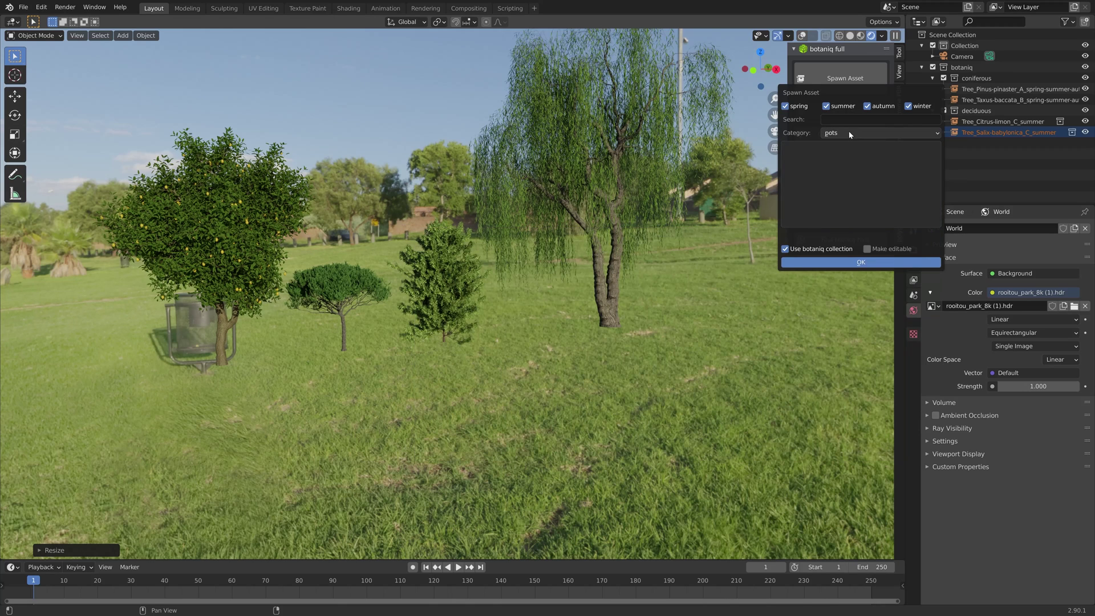
Look through shrubs and succulents, then select Cocos nucifera (B) under tropical.
{"action": "left_click", "coordinate": [849, 132]}
{"action": "left_click", "coordinate": [863, 232]}
{"action": "left_click", "coordinate": [863, 196]}
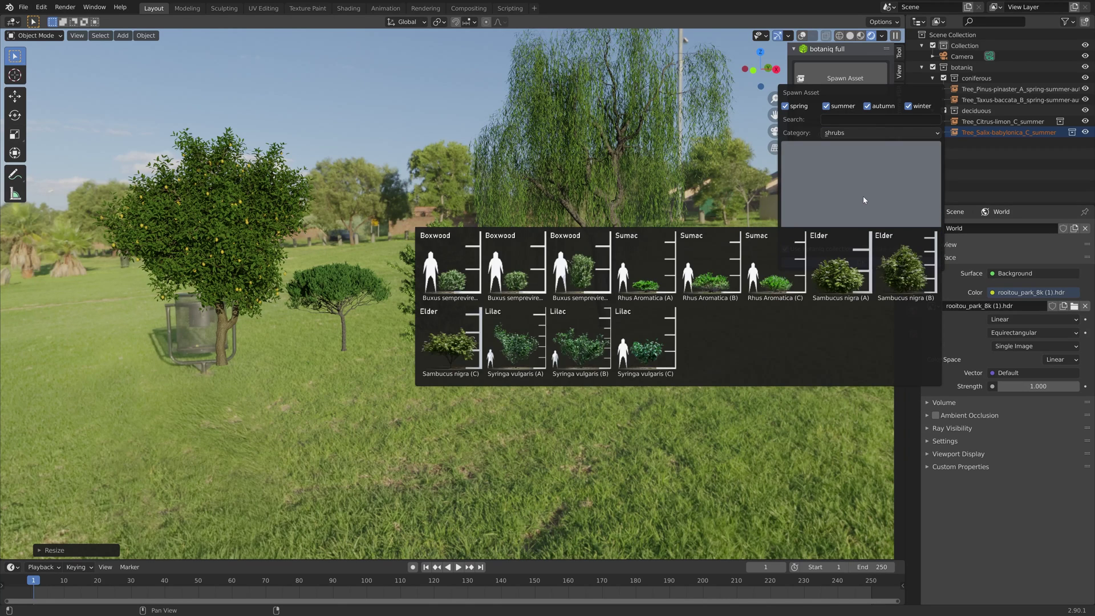
{"action": "left_click", "coordinate": [866, 132]}
{"action": "left_click", "coordinate": [855, 238]}
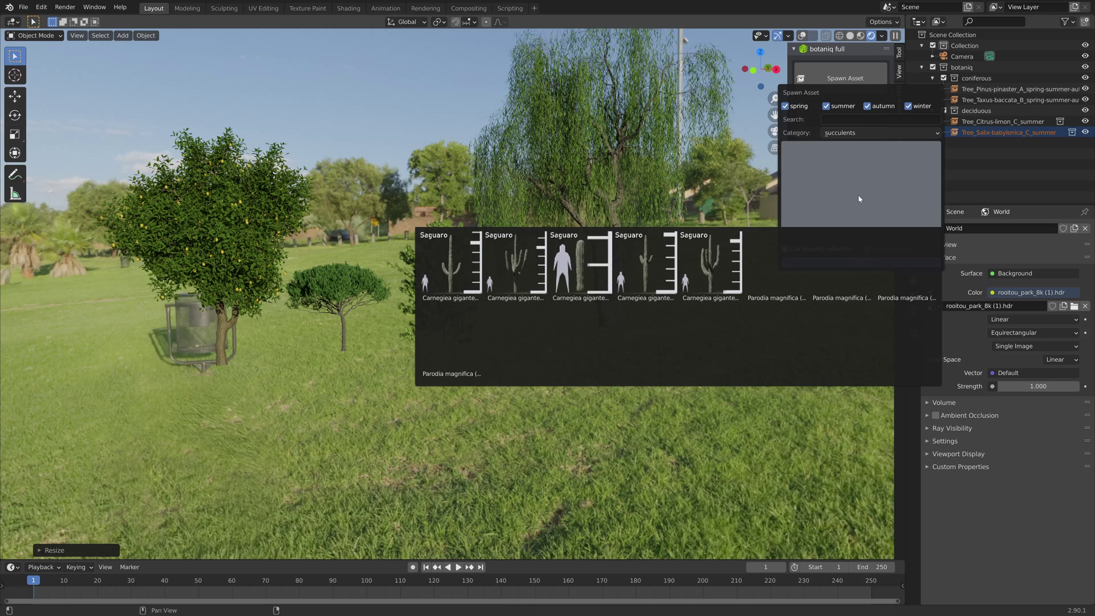
{"action": "left_click", "coordinate": [861, 132]}
{"action": "left_click", "coordinate": [850, 250]}
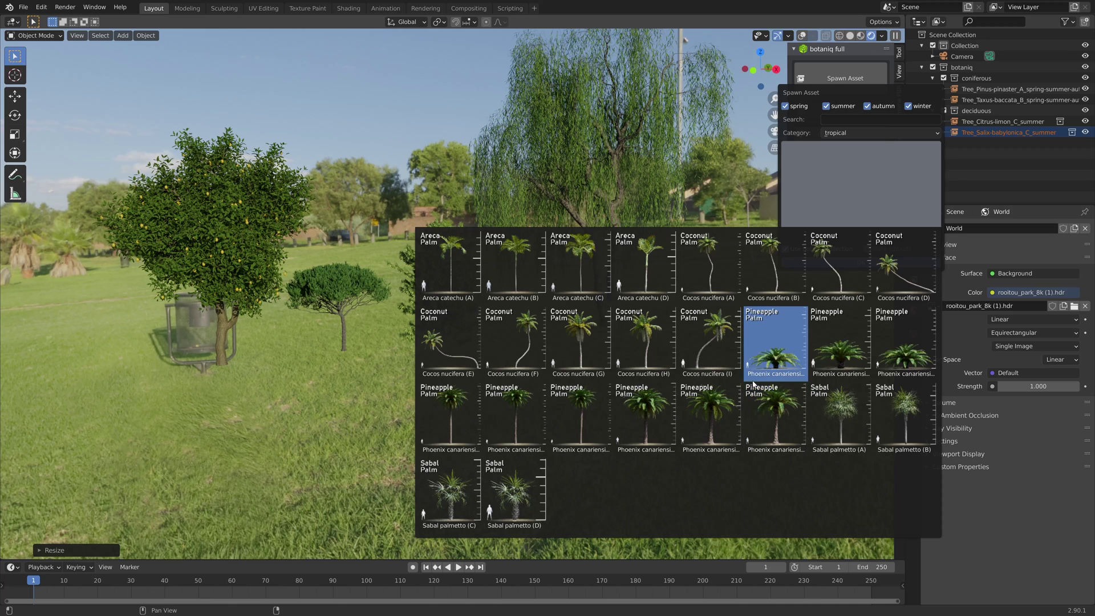
{"action": "left_click", "coordinate": [773, 265]}
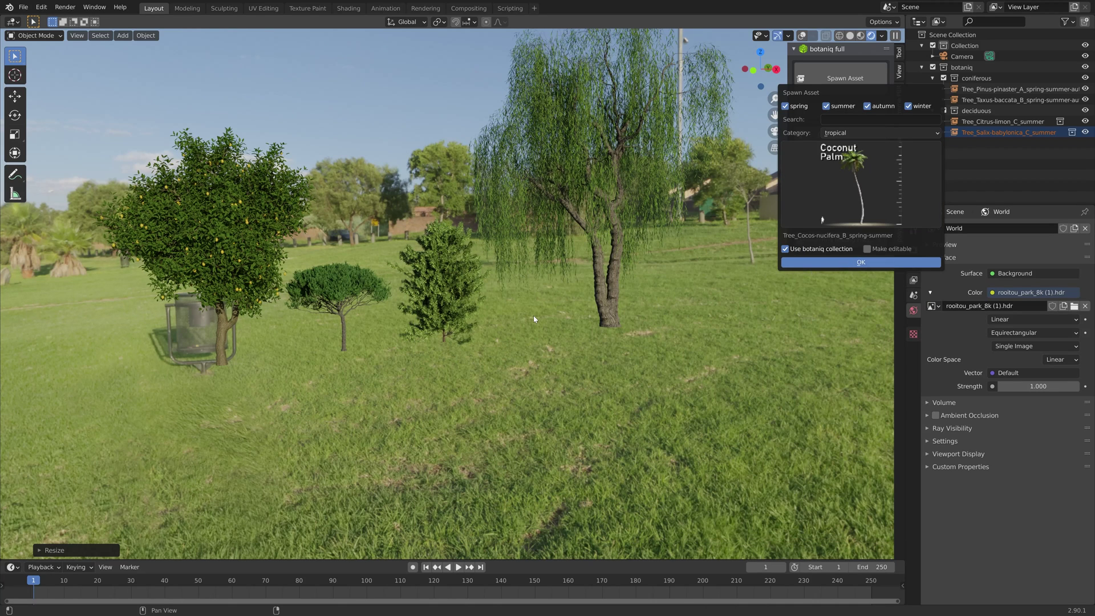
Spawn the coconut palm, scale it up, move it along the ground, and enlarge it about 1.43 times.
{"action": "key", "text": "Return"}
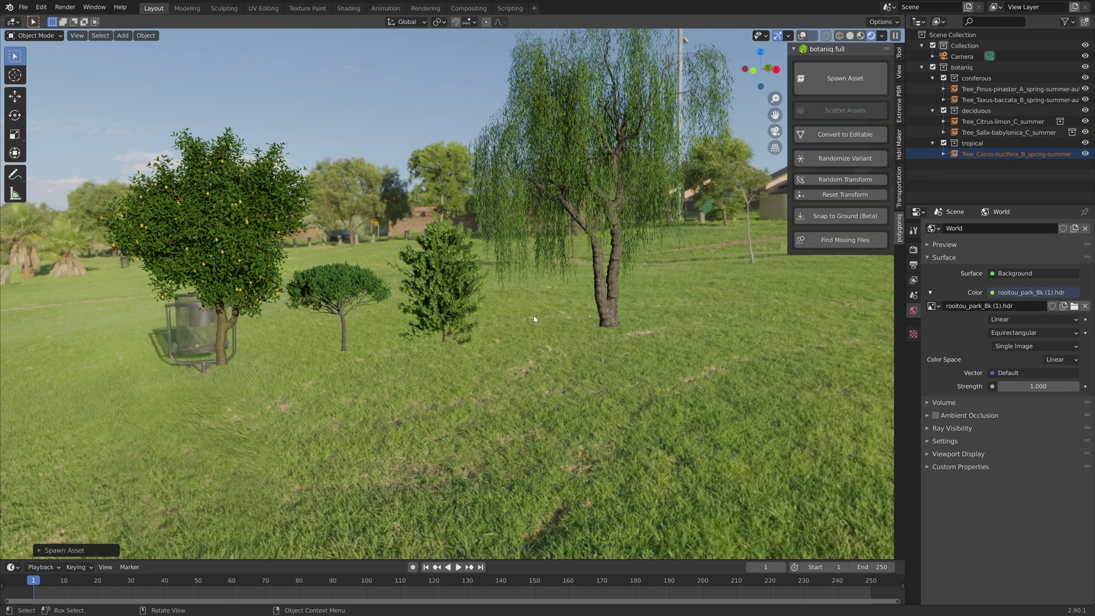
{"action": "key", "text": "s"}
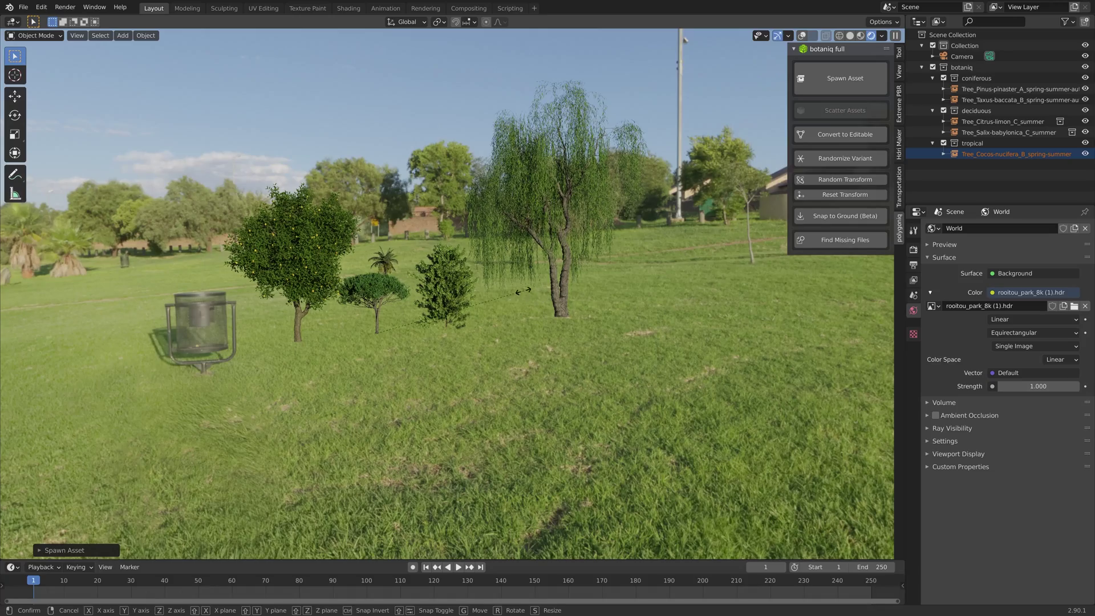
{"action": "key", "text": "Return"}
{"action": "middle_click_drag", "start_coordinate": [473, 274], "coordinate": [517, 301]}
{"action": "key", "text": "g"}
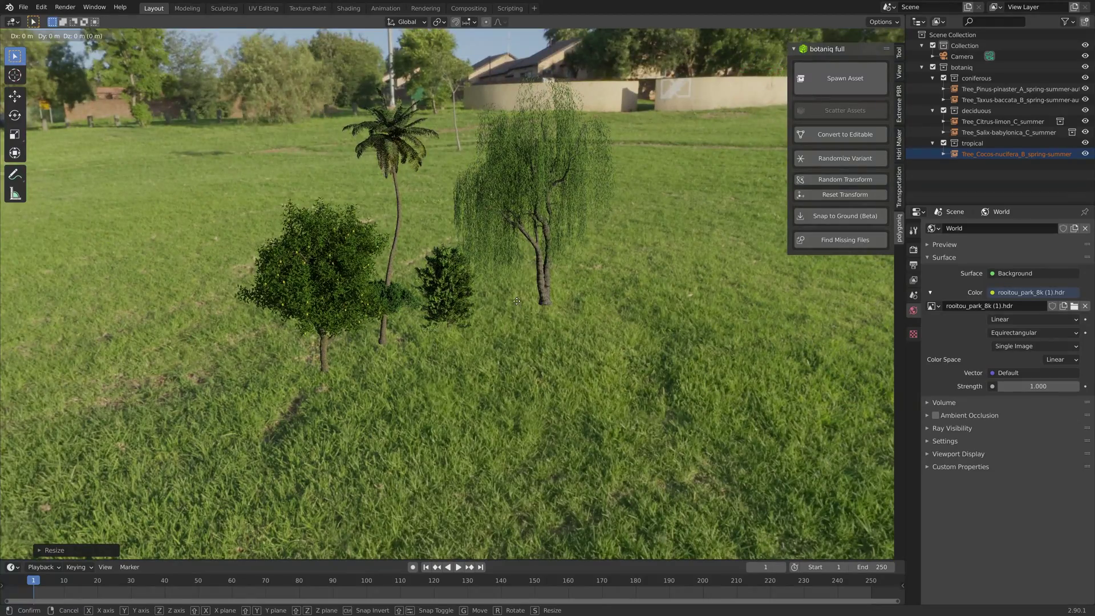
{"action": "key", "text": "shift+z"}
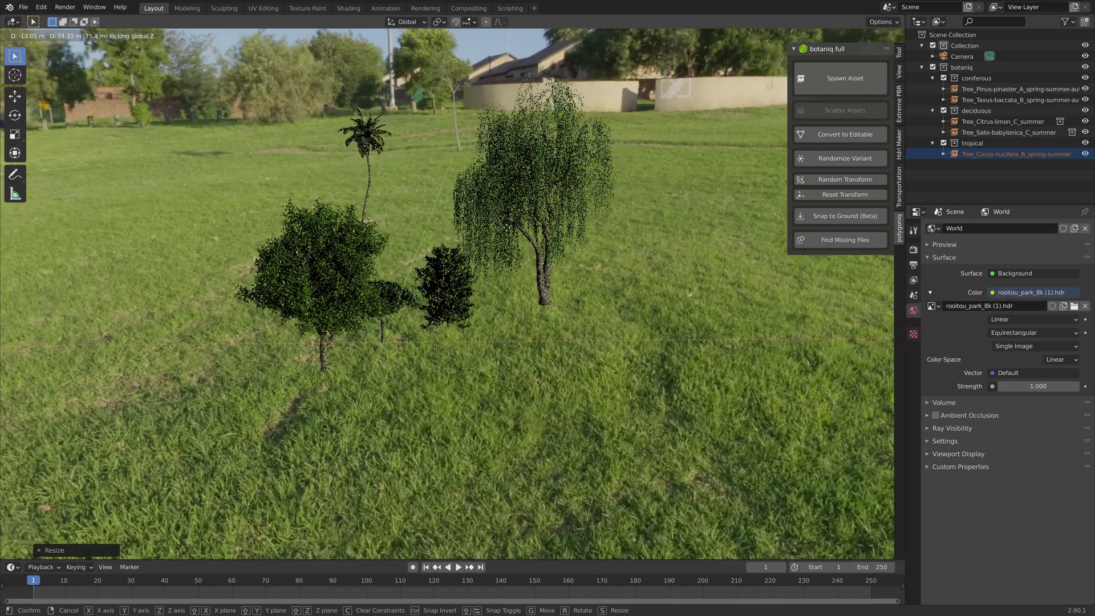
{"action": "key", "text": "Return"}
{"action": "key", "text": "s"}
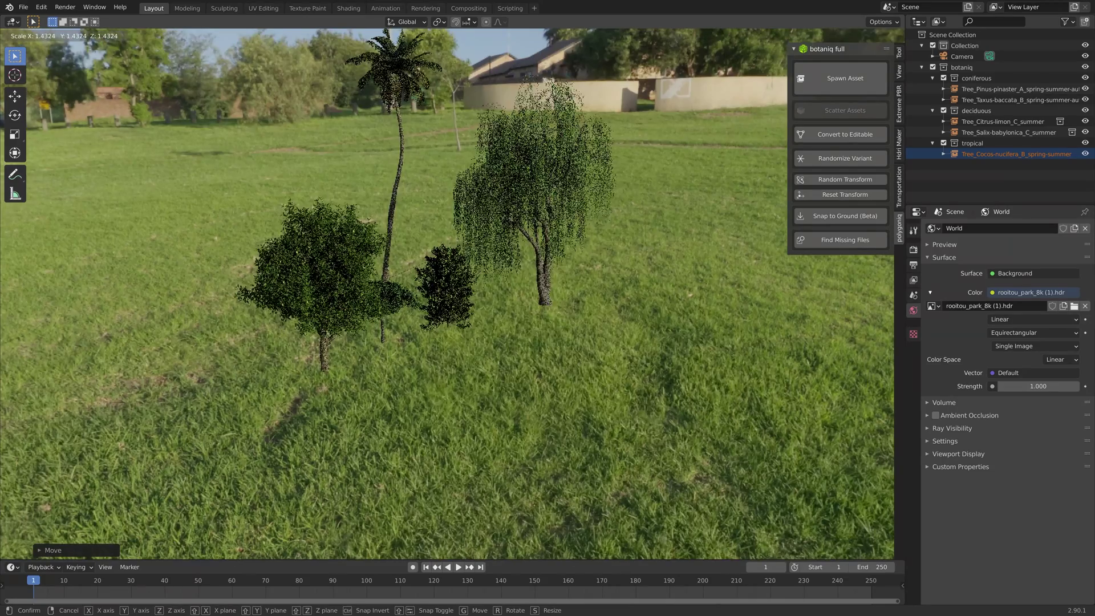
{"action": "key", "text": "Return"}
Spawn the Pineapple Palm, scale it up, and place it on the left among the trees.
{"action": "left_click", "coordinate": [845, 80]}
{"action": "left_click", "coordinate": [806, 166]}
{"action": "left_click", "coordinate": [693, 407]}
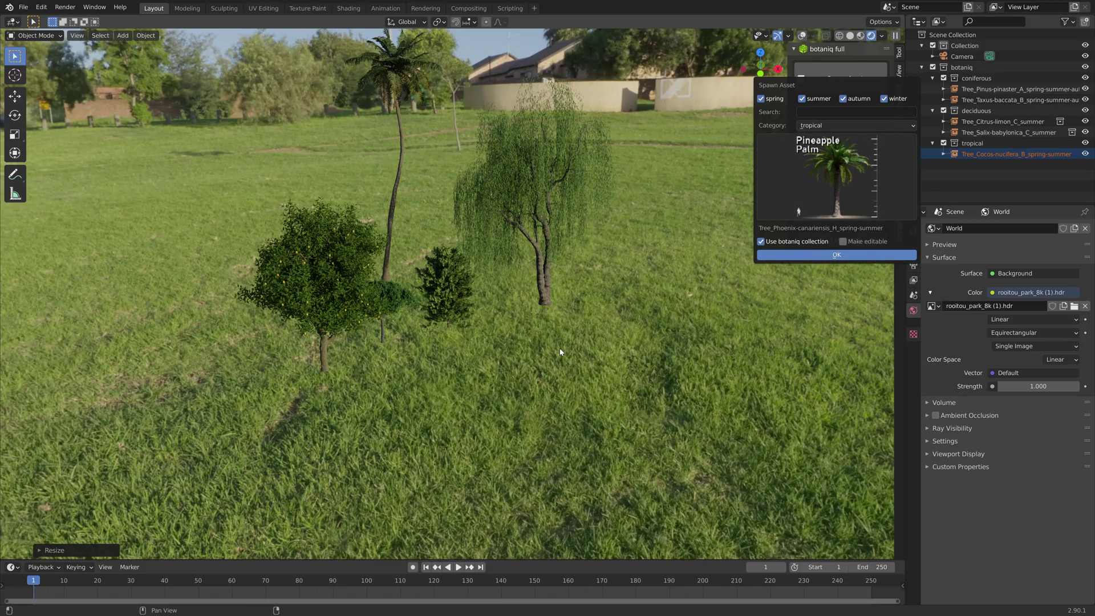
{"action": "key", "text": "Return"}
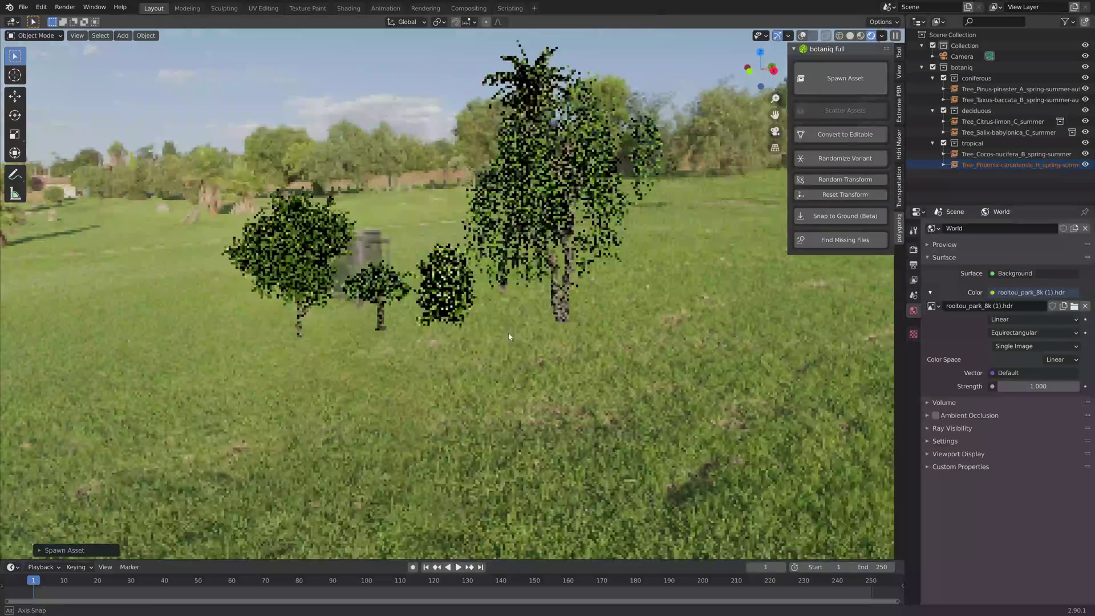
{"action": "key", "text": "s"}
{"action": "key", "text": "Return"}
{"action": "key", "text": "g"}
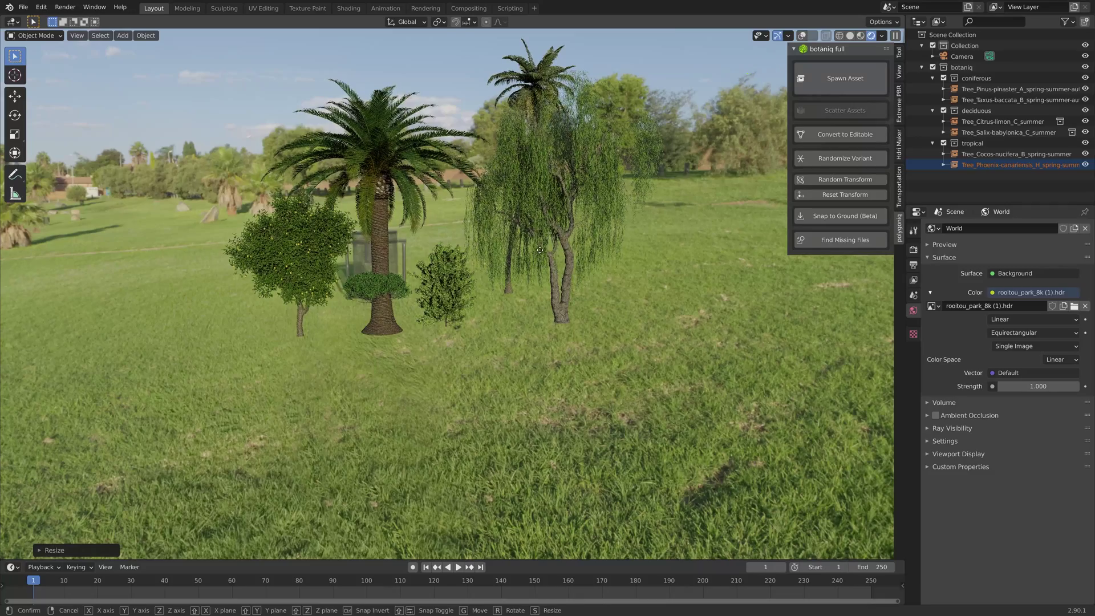
{"action": "key", "text": "shift+z"}
{"action": "left_click", "coordinate": [364, 244]}
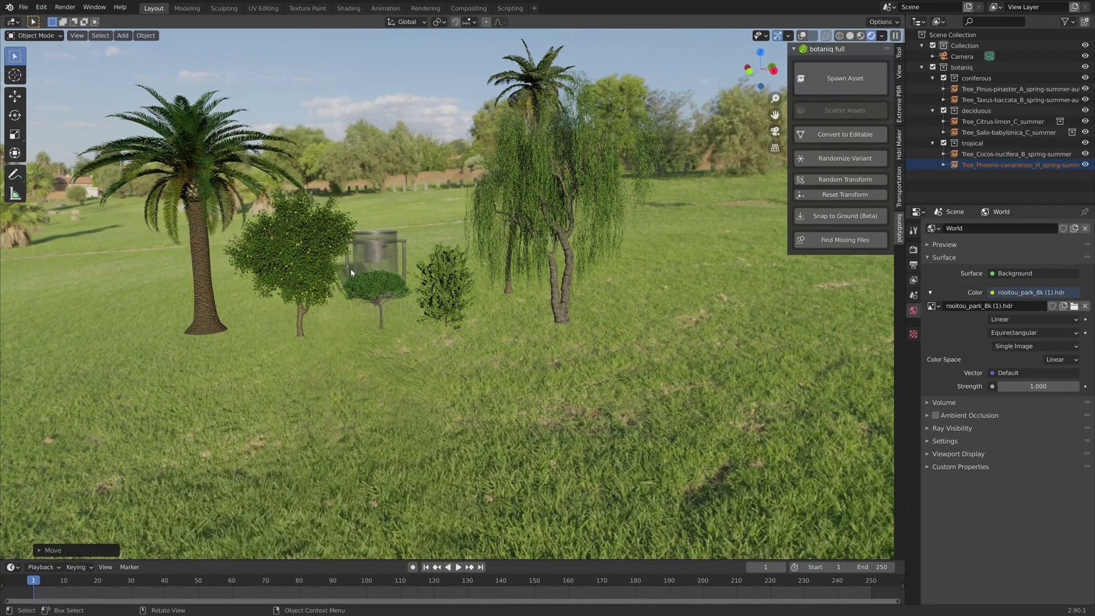
{"action": "middle_click_drag", "start_coordinate": [351, 273], "coordinate": [412, 286]}
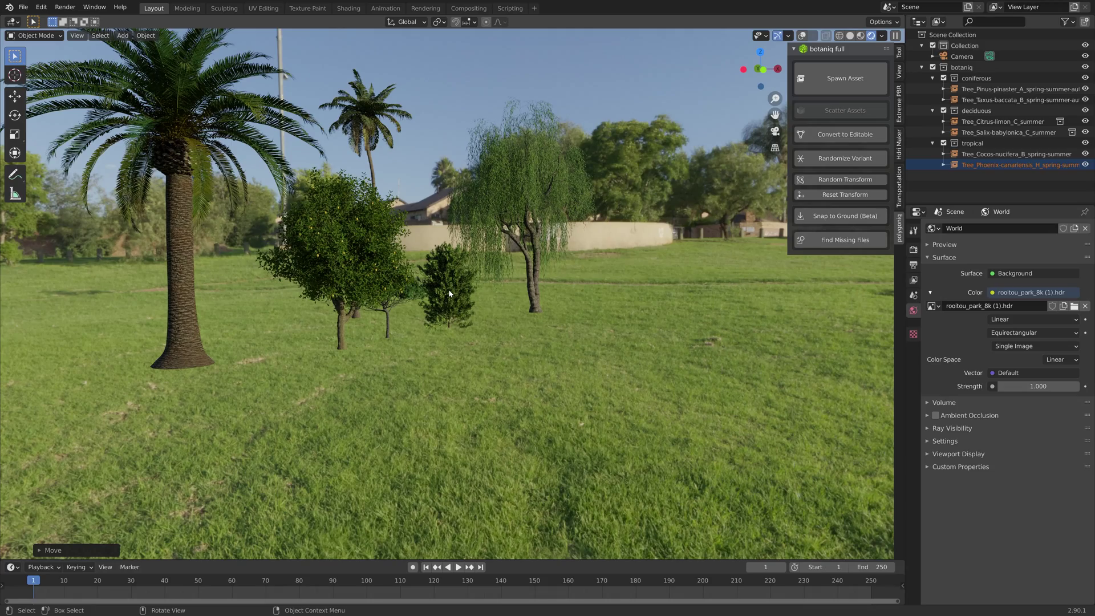
{"action": "mouse_move", "coordinate": [448, 289]}
{"action": "middle_mouse_down"}
{"action": "mouse_move", "coordinate": [413, 303]}
{"action": "mouse_move", "coordinate": [436, 296]}
{"action": "middle_mouse_up"}
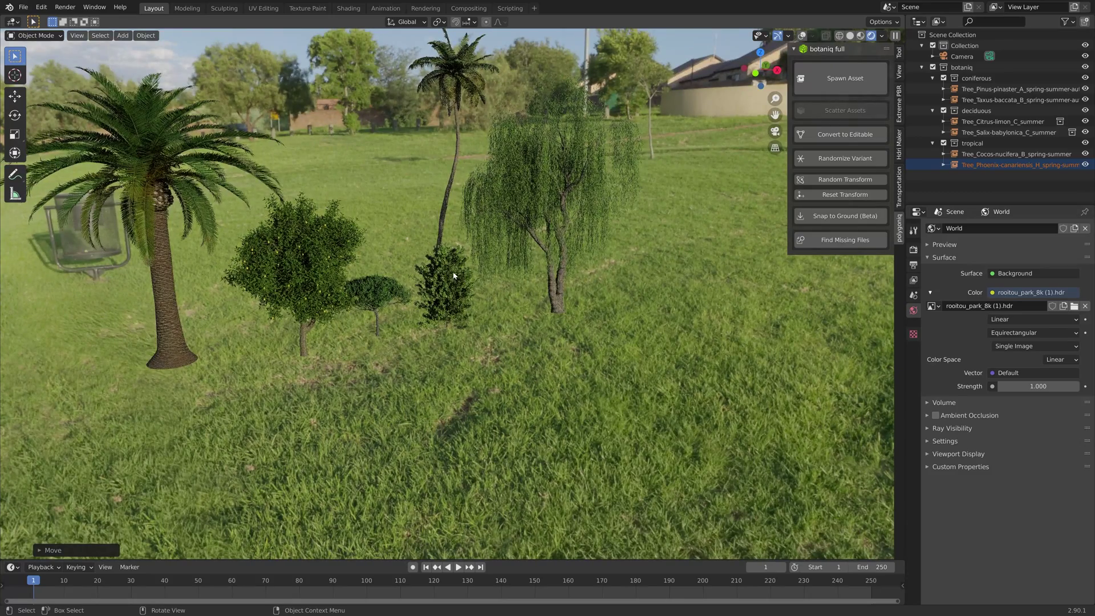
Delete the camera and all trees, then return to Solid shading with overlays on.
{"action": "key", "text": "a"}
{"action": "key", "text": "x"}
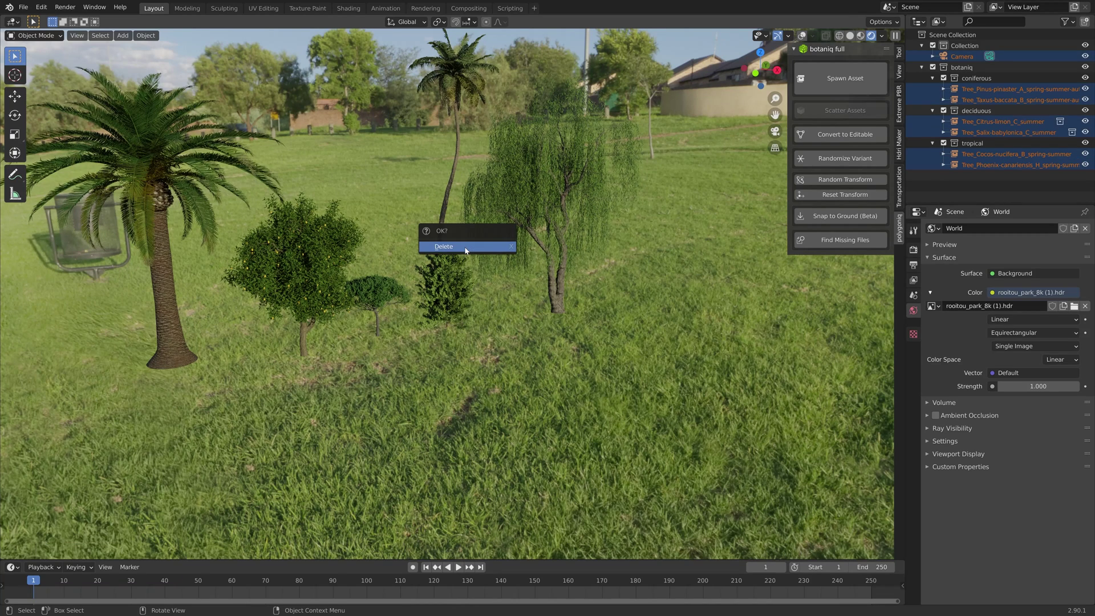
{"action": "left_click", "coordinate": [466, 247]}
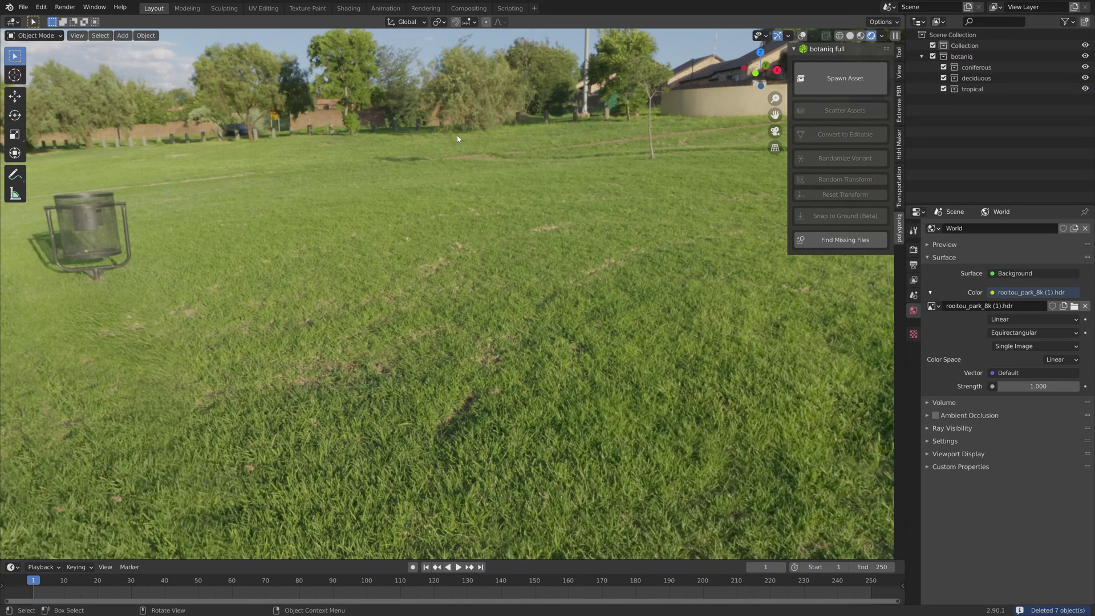
{"action": "left_click", "coordinate": [849, 36]}
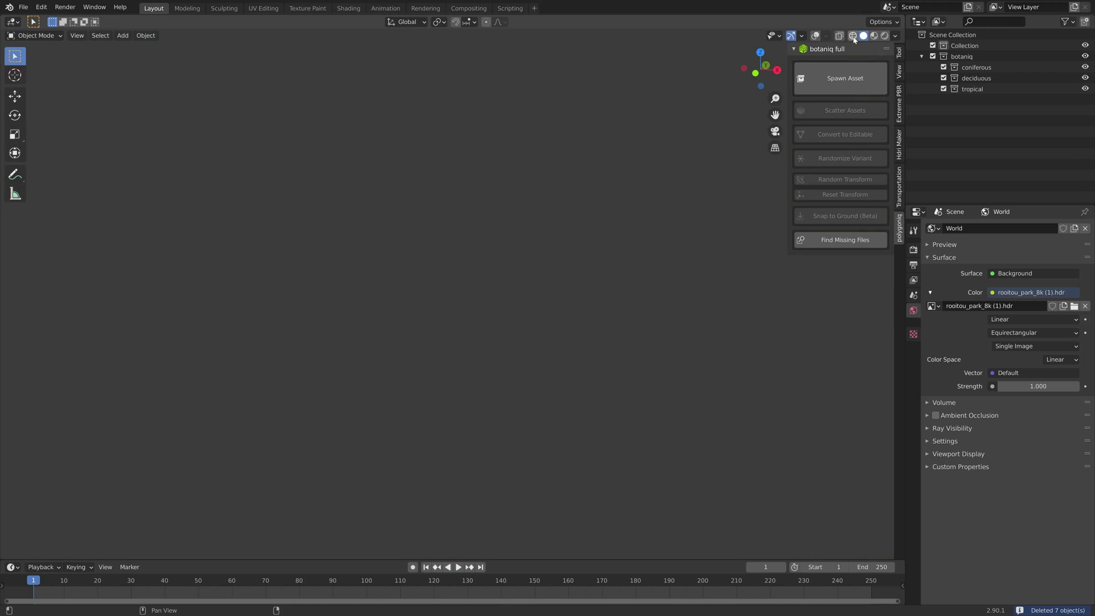
{"action": "left_click", "coordinate": [815, 35]}
Add a plane mesh and scale it up to roughly 35.57 times.
{"action": "key", "text": "shift+a"}
{"action": "mouse_move", "coordinate": [354, 300]}
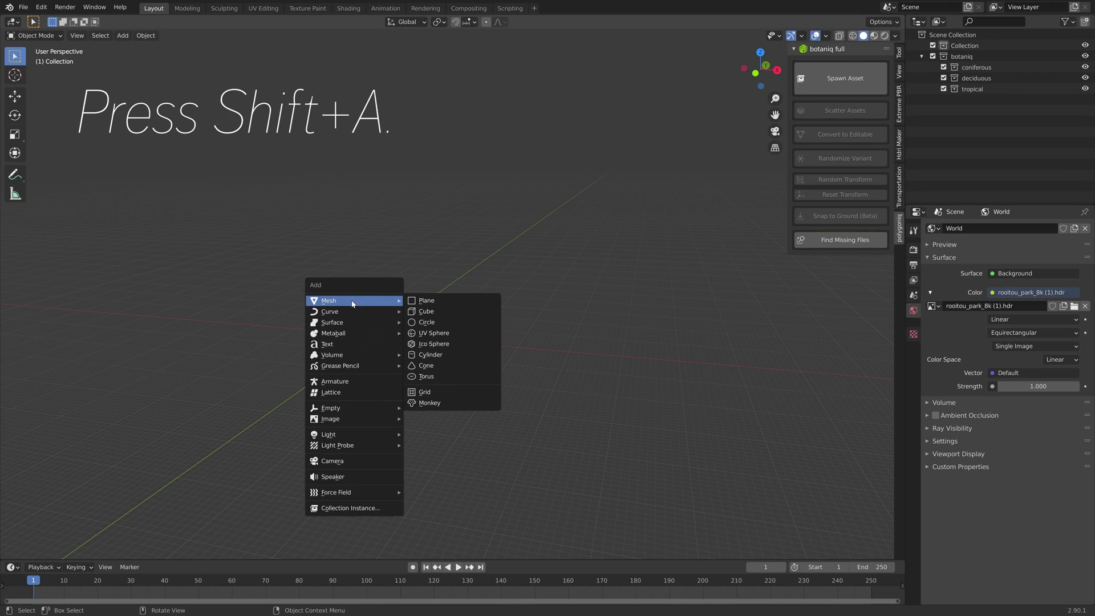
{"action": "left_click", "coordinate": [445, 312]}
{"action": "key", "text": "s"}
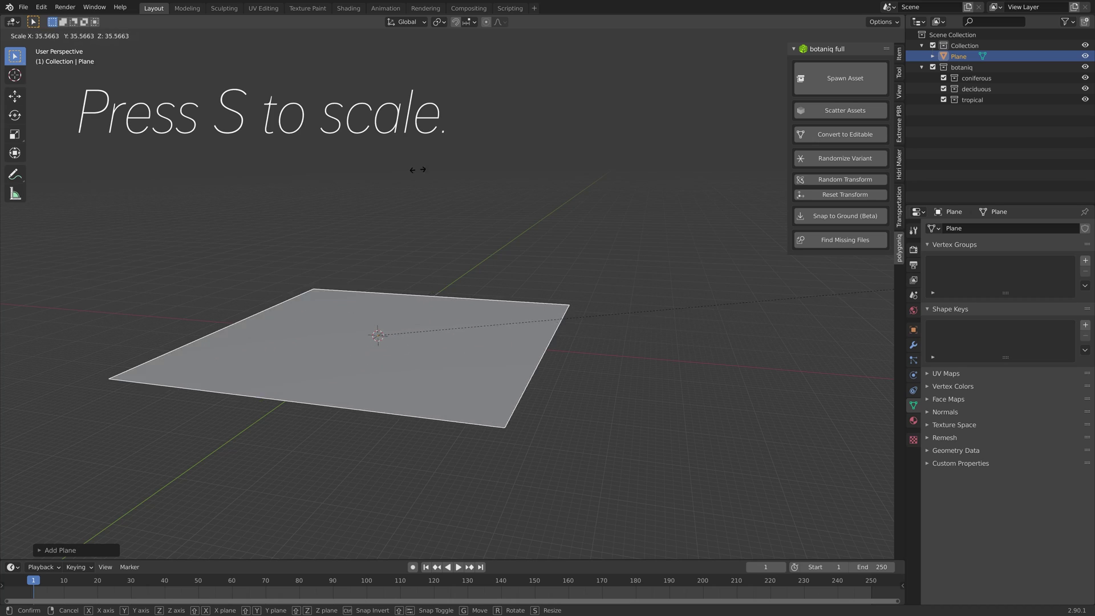
{"action": "left_click", "coordinate": [284, 537]}
{"action": "key", "text": "s"}
{"action": "left_click", "coordinate": [701, 345]}
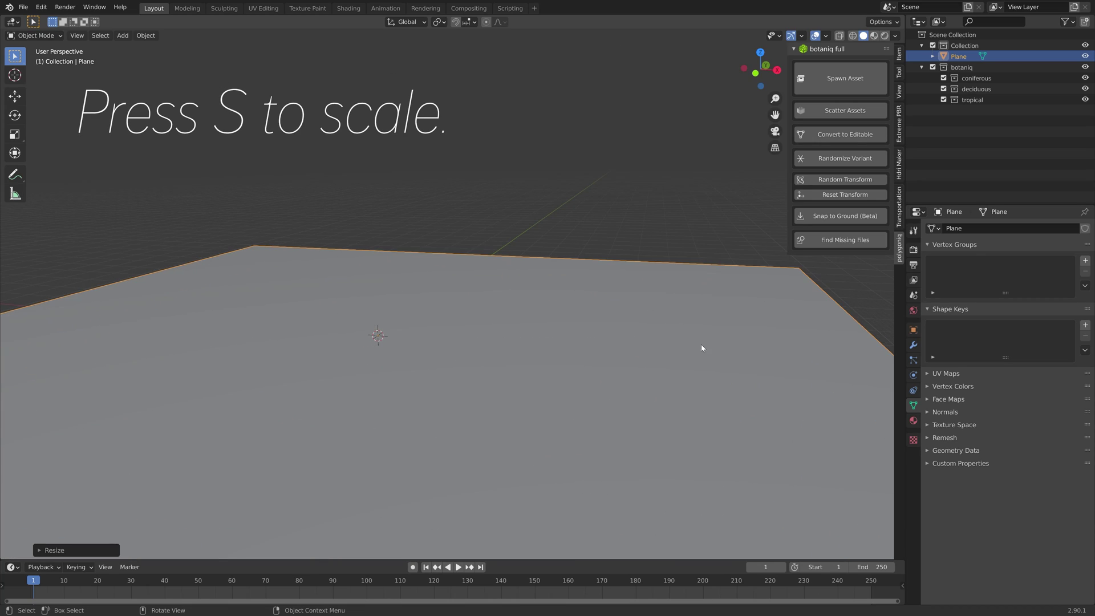
Subdivide the plane in Edit Mode with 30 cuts.
{"action": "key", "text": "Tab"}
{"action": "right_click", "coordinate": [491, 342]}
{"action": "left_click", "coordinate": [492, 342]}
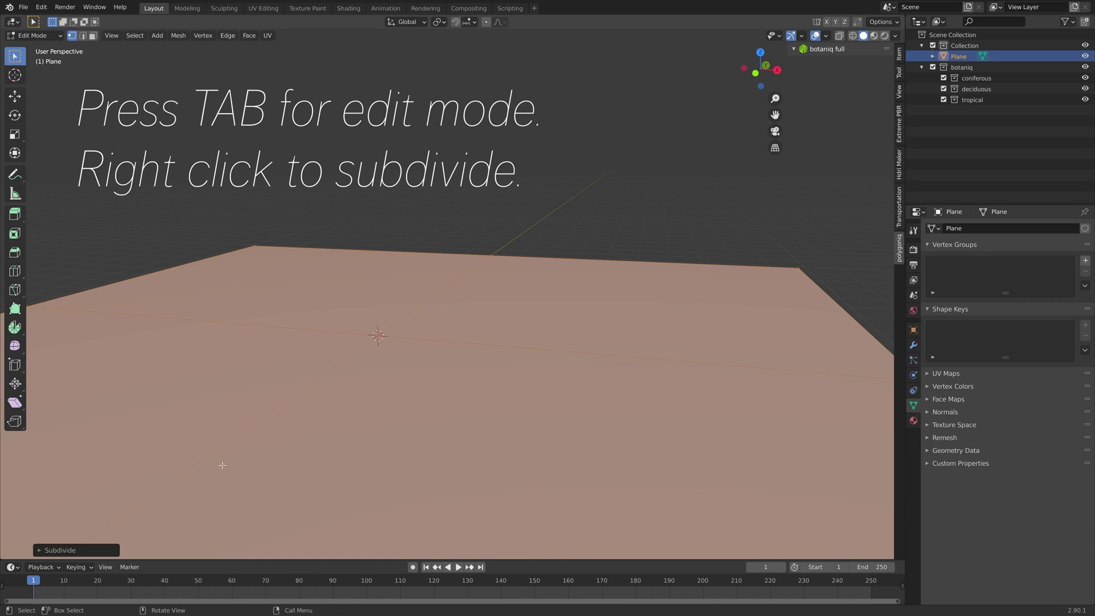
{"action": "left_click", "coordinate": [164, 475]}
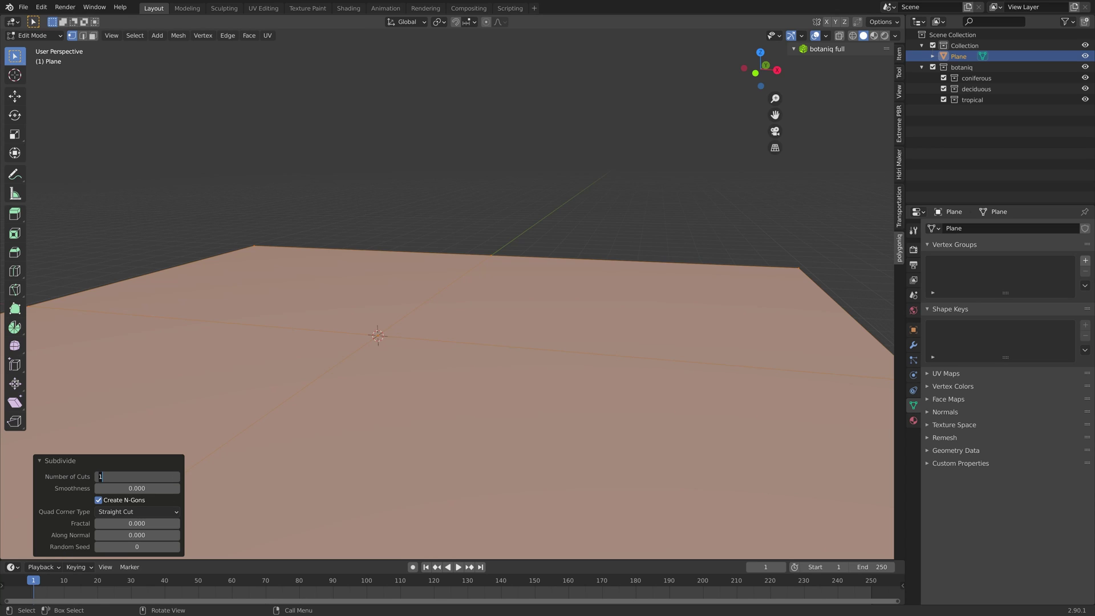
{"action": "type", "text": "30"}
{"action": "key", "text": "Return"}
{"action": "scroll", "coordinate": [397, 337], "scroll_direction": "down", "scroll_amount": 3}
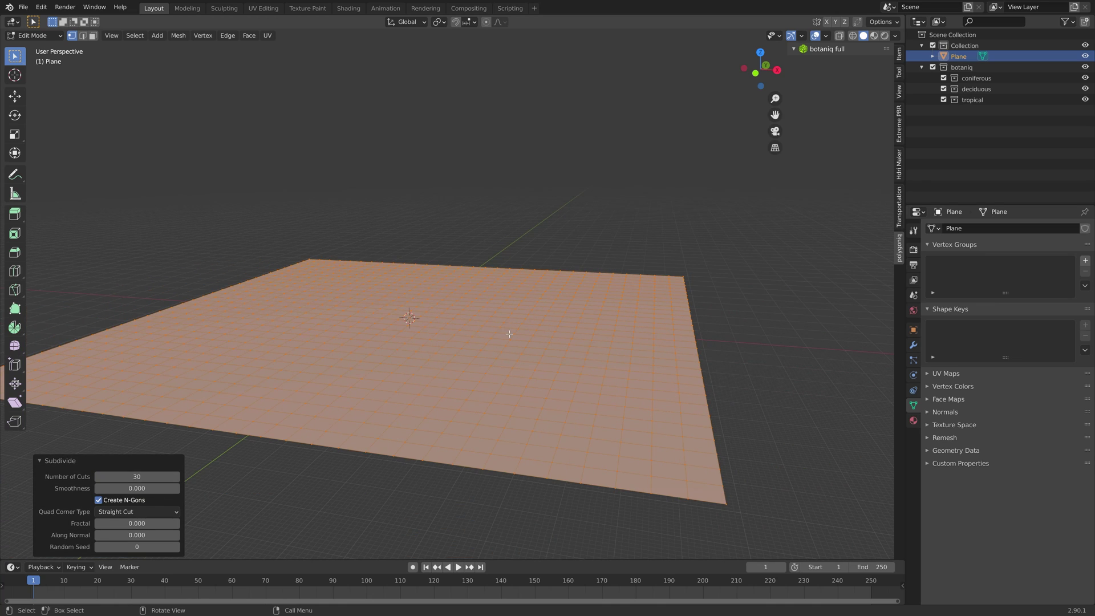
{"action": "scroll", "coordinate": [509, 334], "scroll_direction": "up", "scroll_amount": 3}
Back in Object Mode, add a Displace modifier to the plane with a new Clouds texture.
{"action": "key", "text": "Tab"}
{"action": "left_click", "coordinate": [913, 345]}
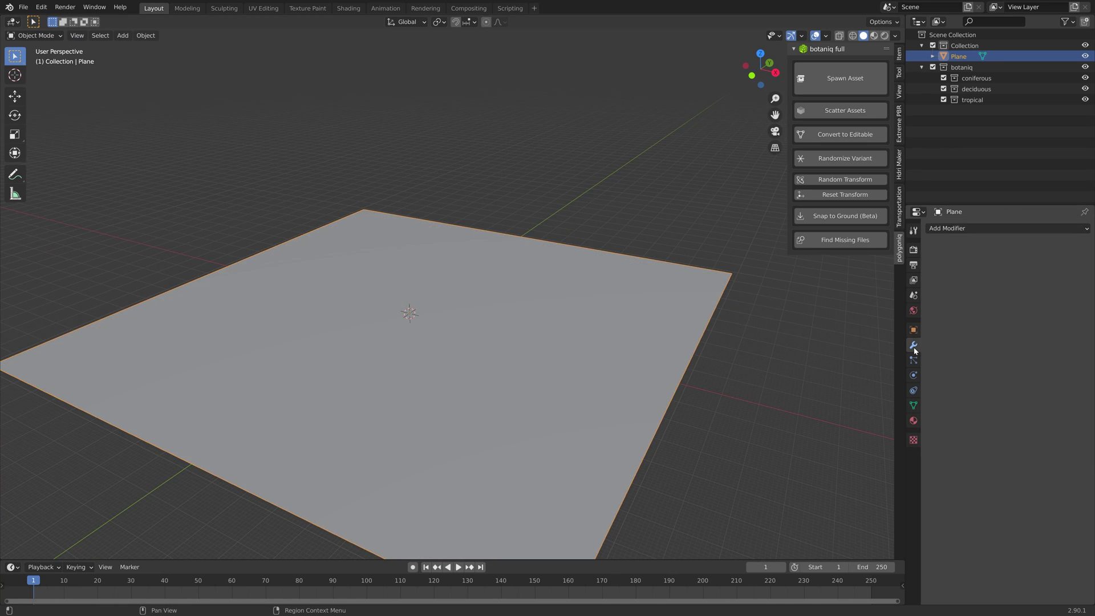
{"action": "left_click", "coordinate": [977, 228]}
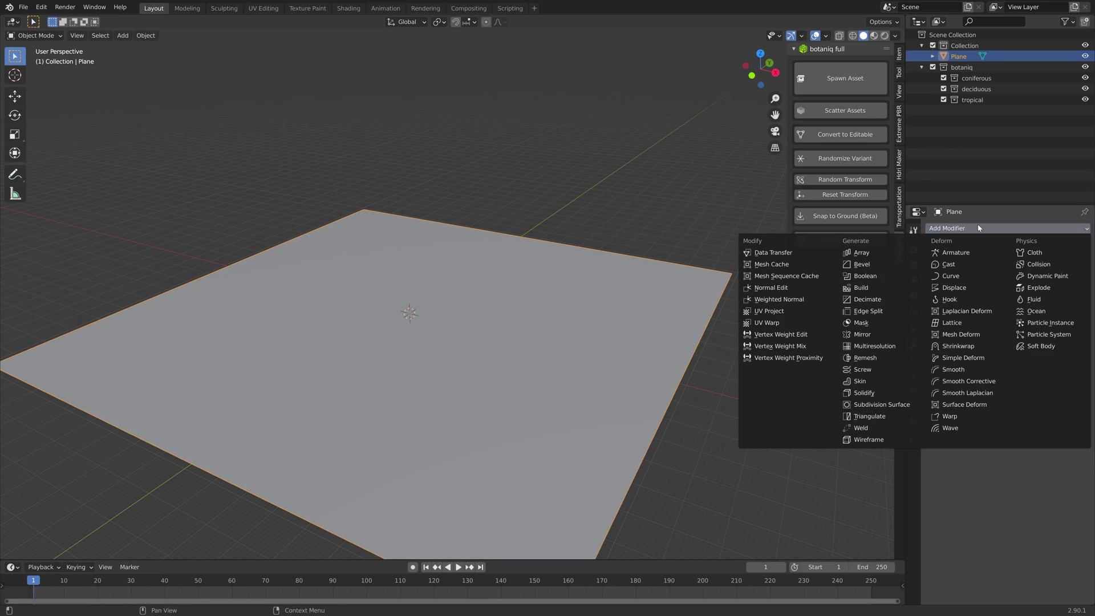
{"action": "left_click", "coordinate": [969, 287]}
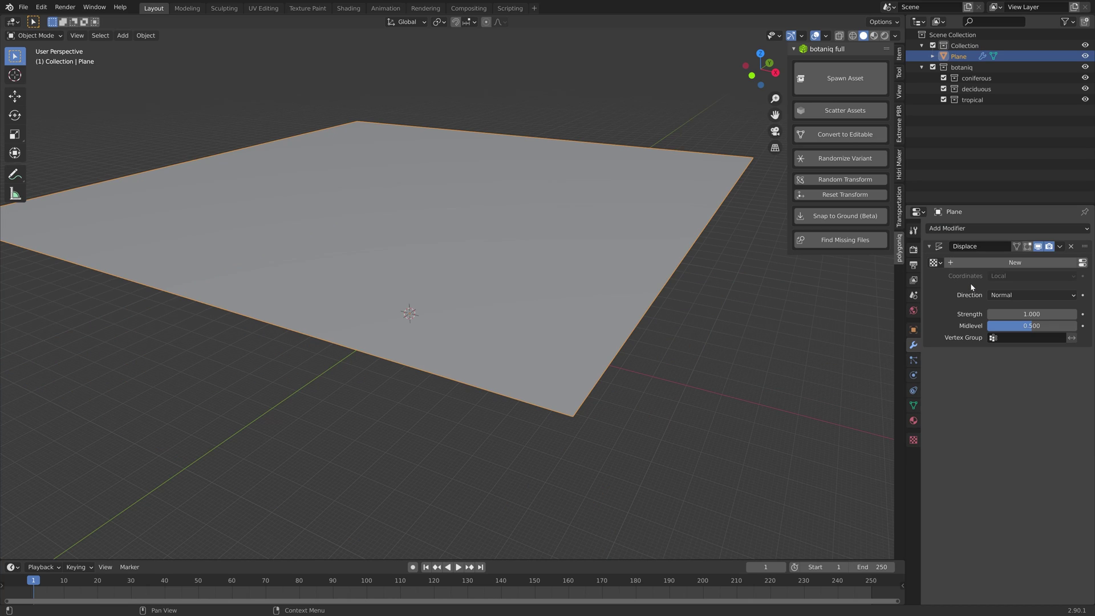
{"action": "left_click", "coordinate": [972, 263]}
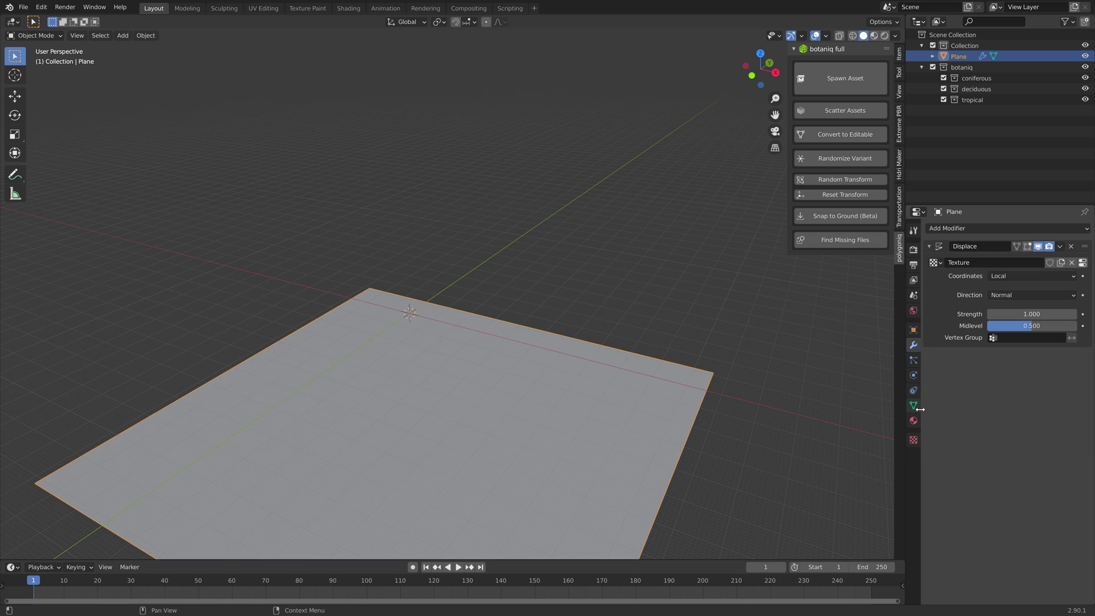
{"action": "left_click", "coordinate": [913, 439]}
{"action": "left_click", "coordinate": [1026, 263]}
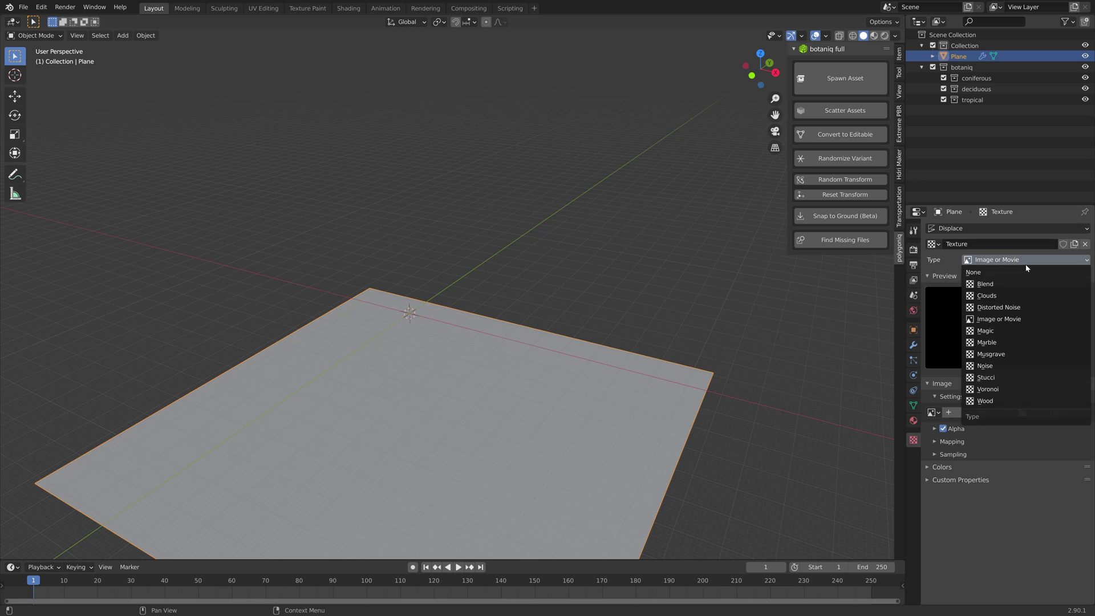
{"action": "left_click", "coordinate": [1007, 296]}
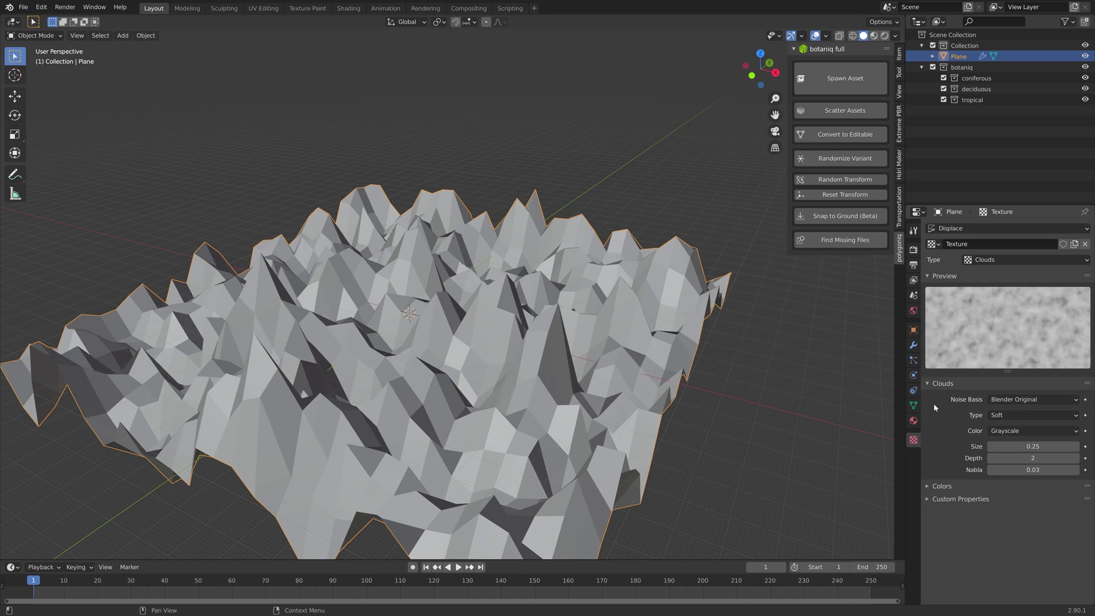
Add a Subdivision Surface modifier and make the Displace strength negative (-0.2, then deeper).
{"action": "left_click", "coordinate": [913, 345]}
{"action": "left_click", "coordinate": [979, 228]}
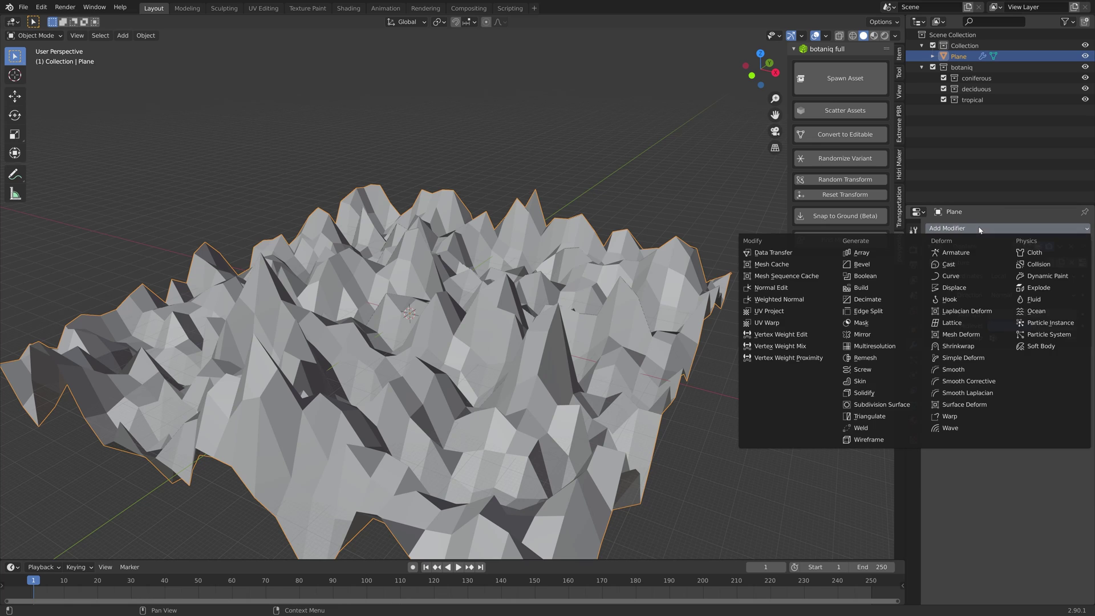
{"action": "left_click", "coordinate": [877, 404]}
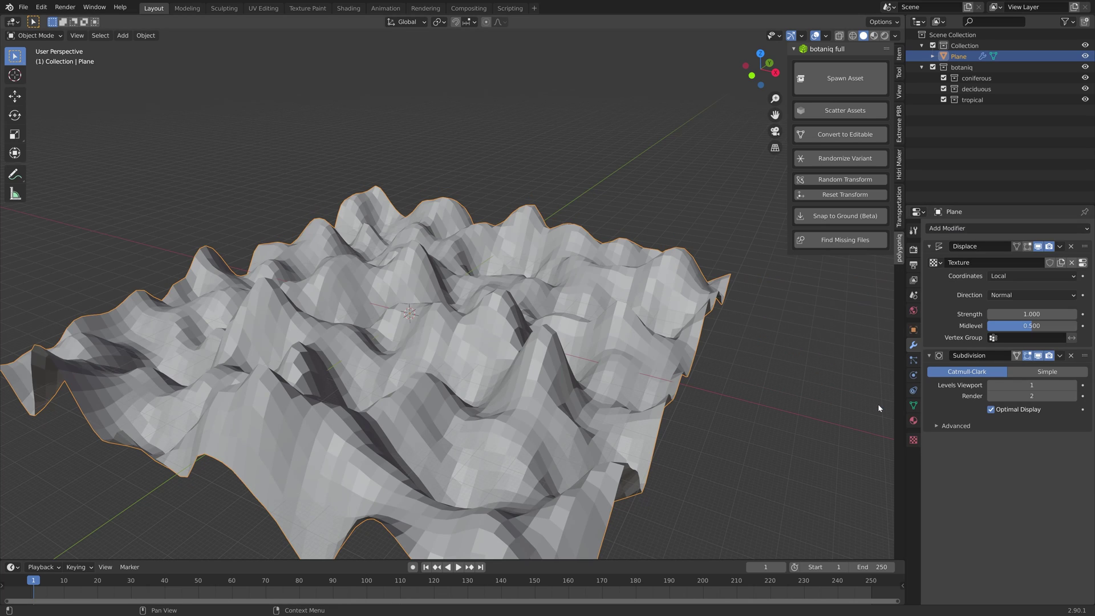
{"action": "left_click", "coordinate": [1031, 314]}
{"action": "type", "text": "0.2"}
{"action": "key", "text": "Return"}
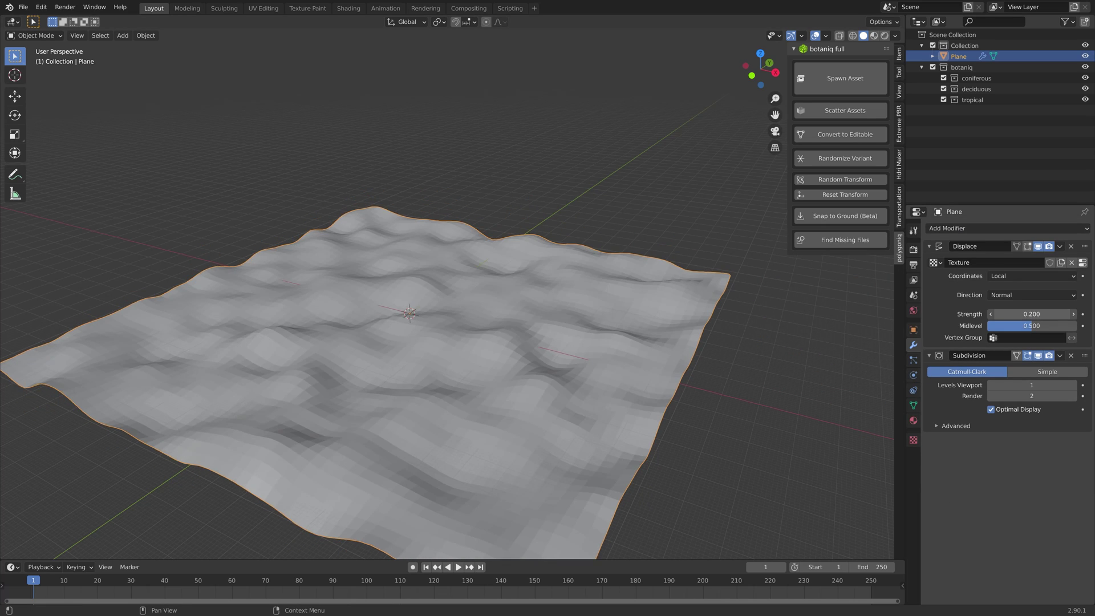
{"action": "key", "text": "minus"}
{"action": "left_click_drag", "start_coordinate": [1031, 313], "coordinate": [1021, 314]}
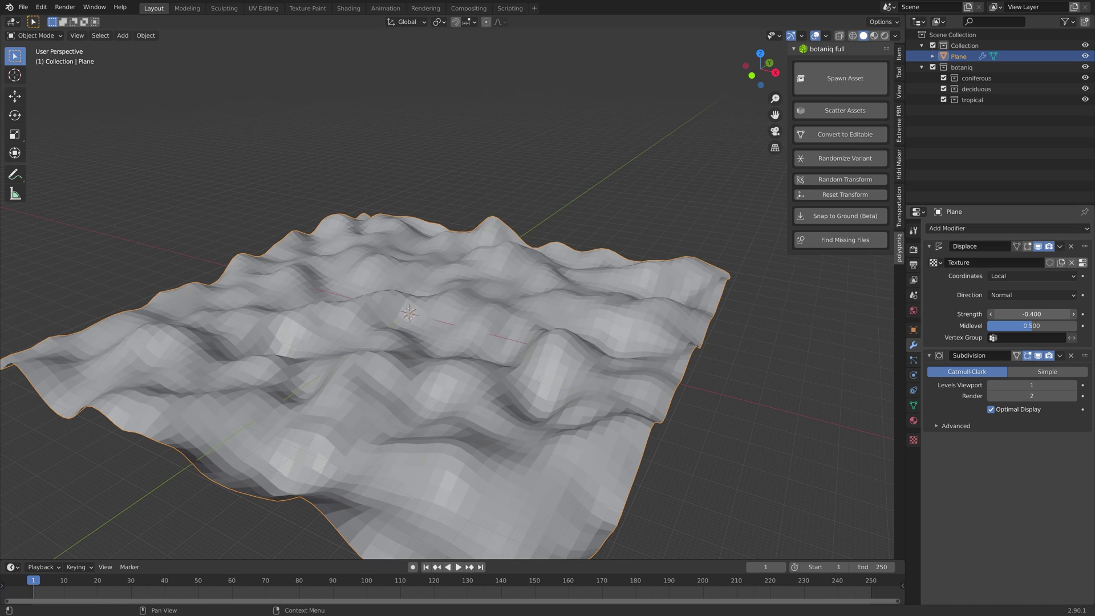
Set viewport and render subdivision levels to 3 and fine-tune the Displace strength.
{"action": "left_click", "coordinate": [1071, 386]}
{"action": "left_click", "coordinate": [1071, 386]}
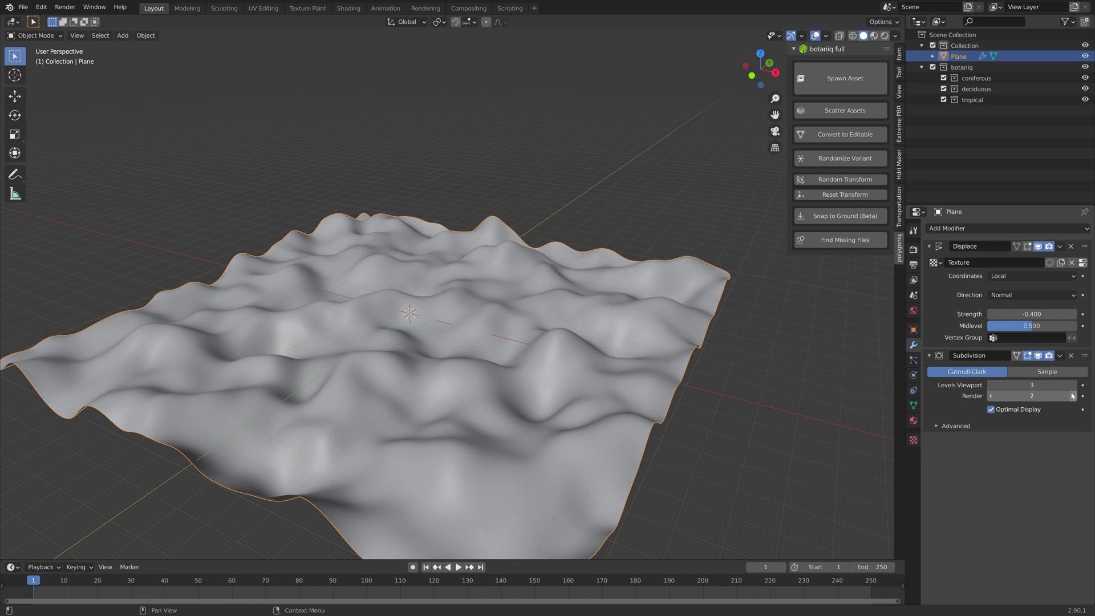
{"action": "left_click", "coordinate": [1072, 396]}
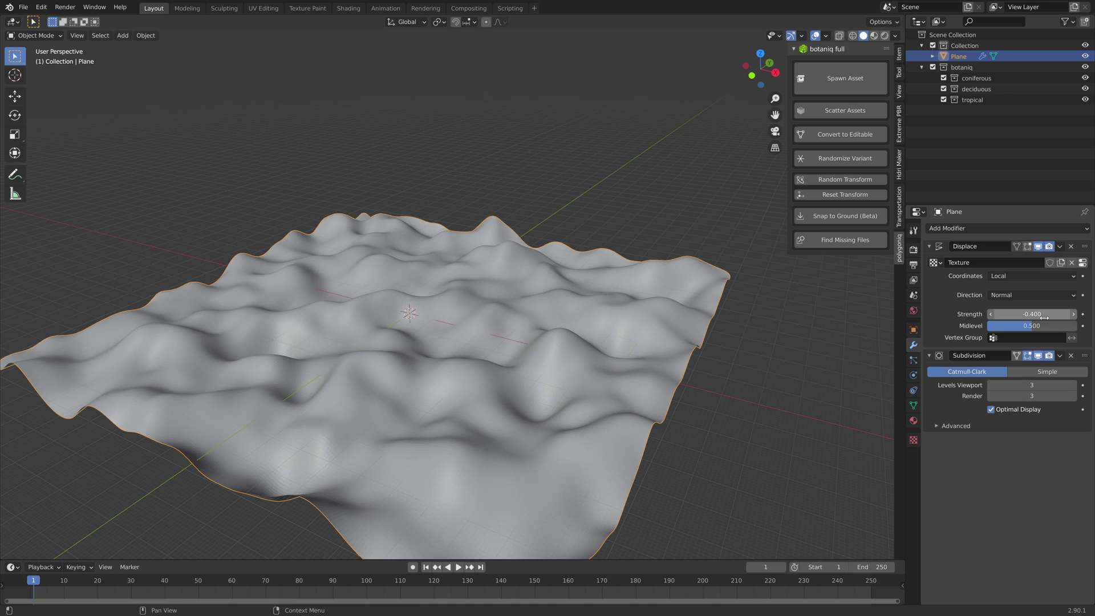
{"action": "left_click", "coordinate": [1072, 315]}
{"action": "left_click", "coordinate": [1072, 314]}
{"action": "left_click", "coordinate": [1072, 315]}
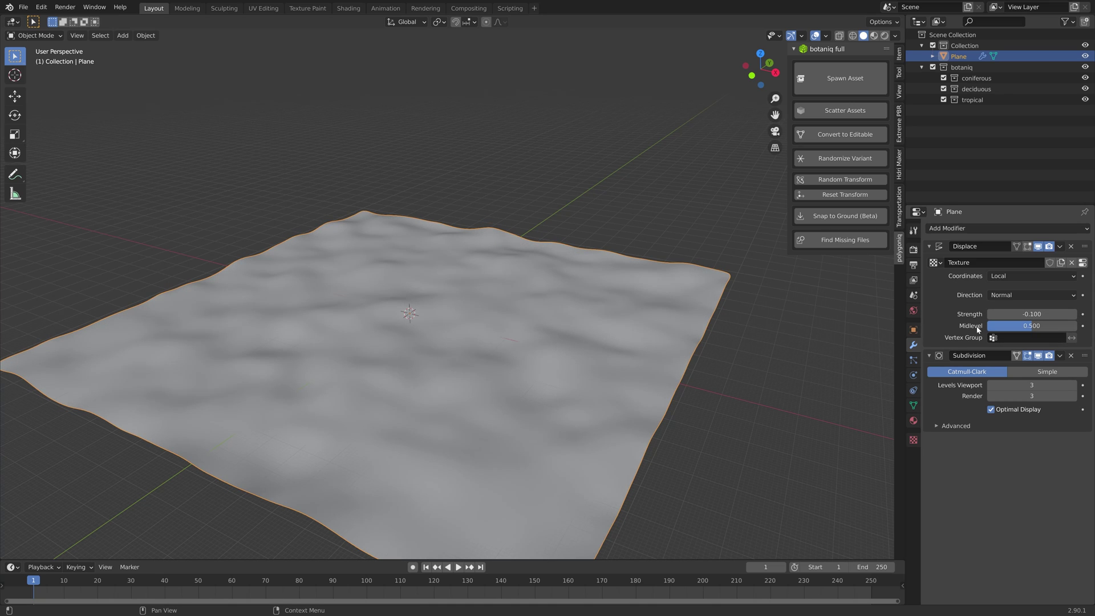
{"action": "key", "text": "ctrl+z"}
Scale the plane up to 1.921 and orbit to inspect the enlarged terrain.
{"action": "key", "text": "s"}
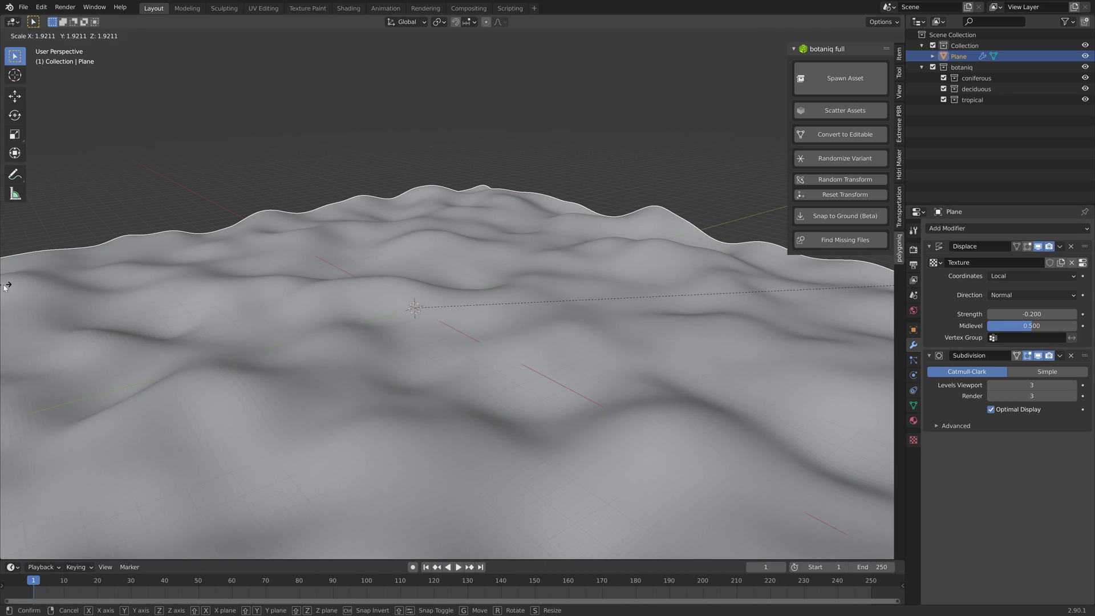
{"action": "left_click", "coordinate": [7, 287]}
{"action": "scroll", "coordinate": [611, 328], "scroll_direction": "down", "scroll_amount": 3}
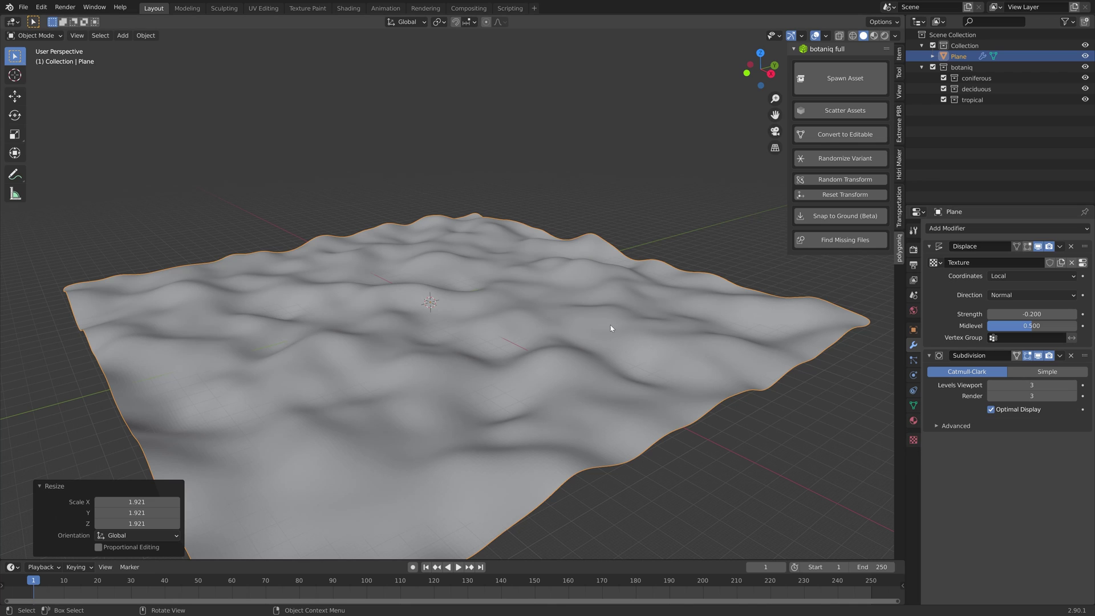
{"action": "middle_click_drag", "start_coordinate": [574, 318], "coordinate": [546, 319]}
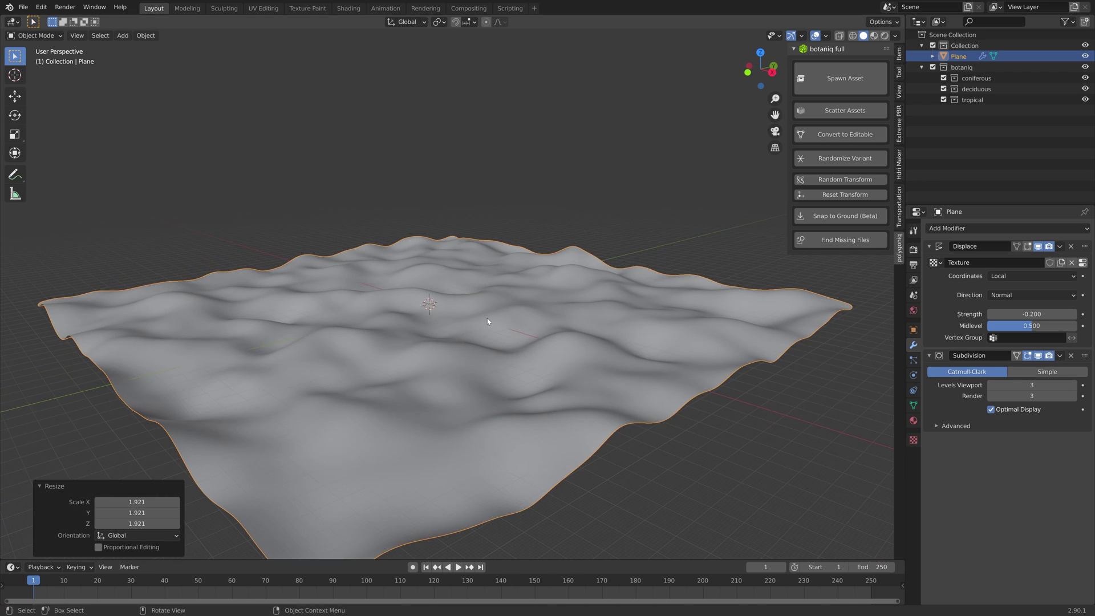
Set Displace strength to -0.100 and add a Botaniq scatter layer with a European Meadow grass.
{"action": "left_click", "coordinate": [1075, 314]}
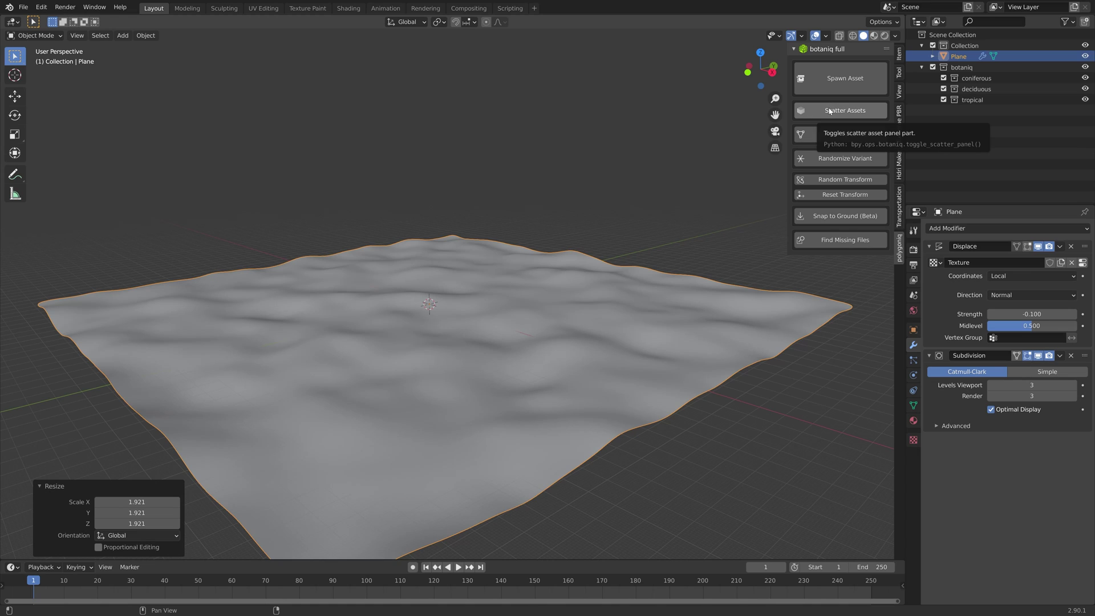
{"action": "left_click", "coordinate": [830, 110]}
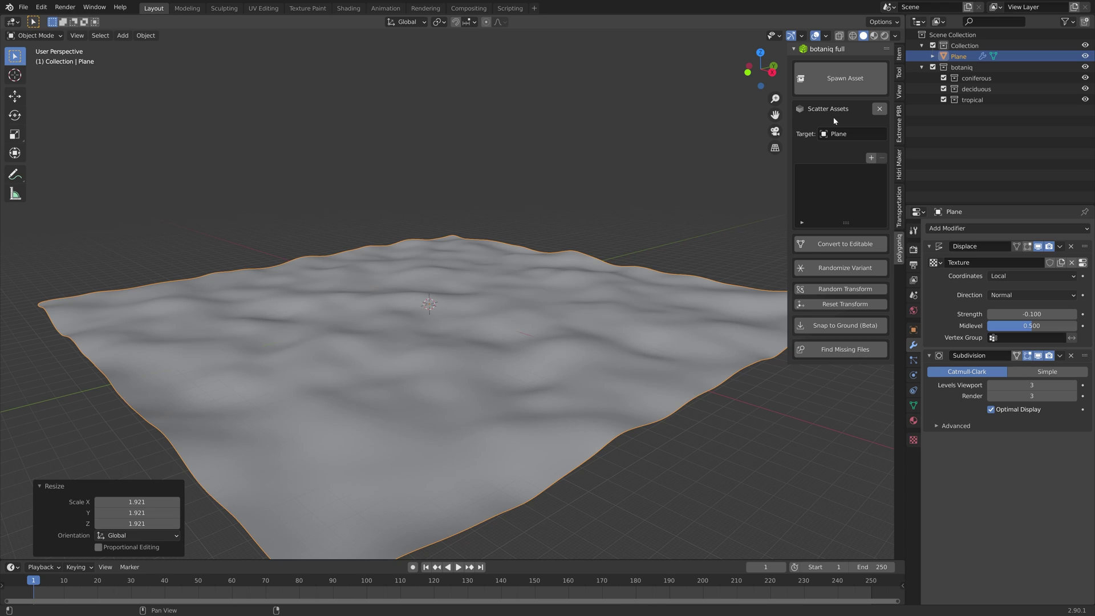
{"action": "left_click", "coordinate": [870, 160]}
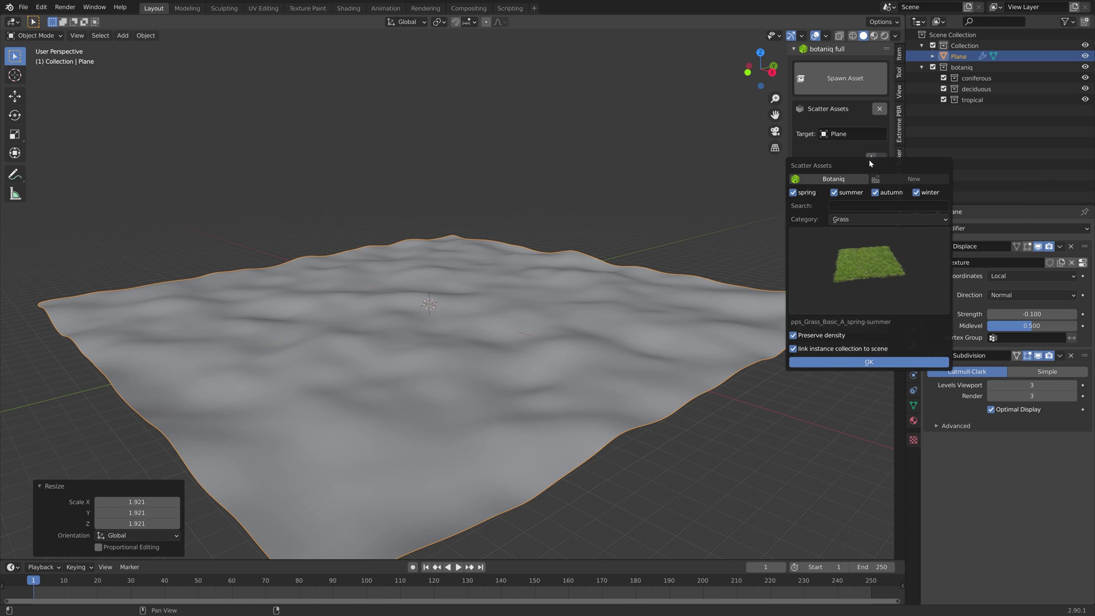
{"action": "left_click", "coordinate": [839, 283]}
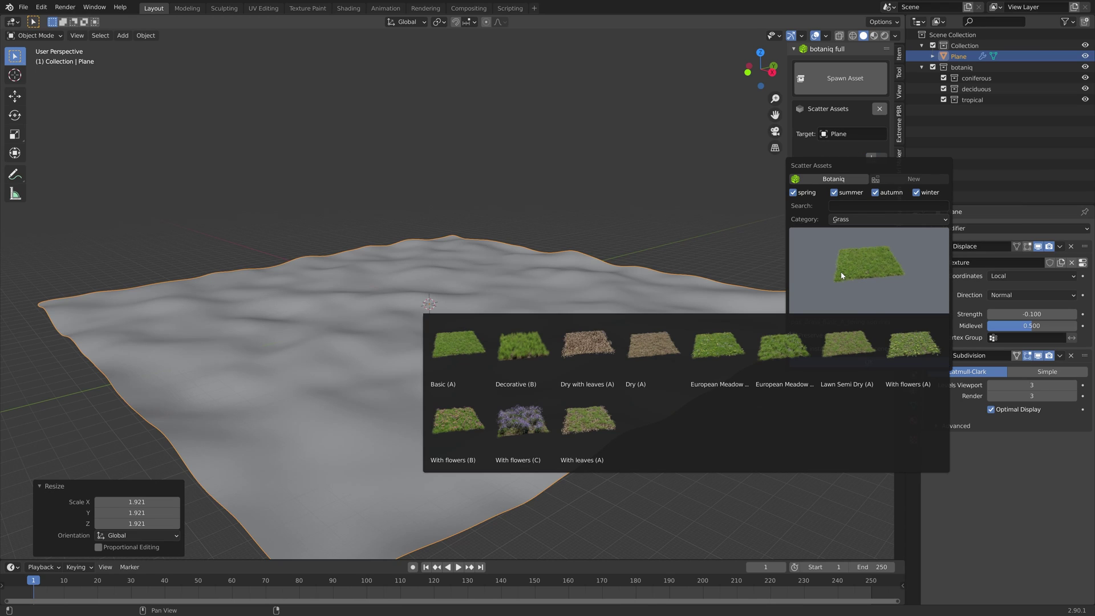
{"action": "left_click", "coordinate": [800, 366]}
Browse the Grass and Weeds categories, finally choosing the With flowers (B) grass.
{"action": "left_click", "coordinate": [886, 273]}
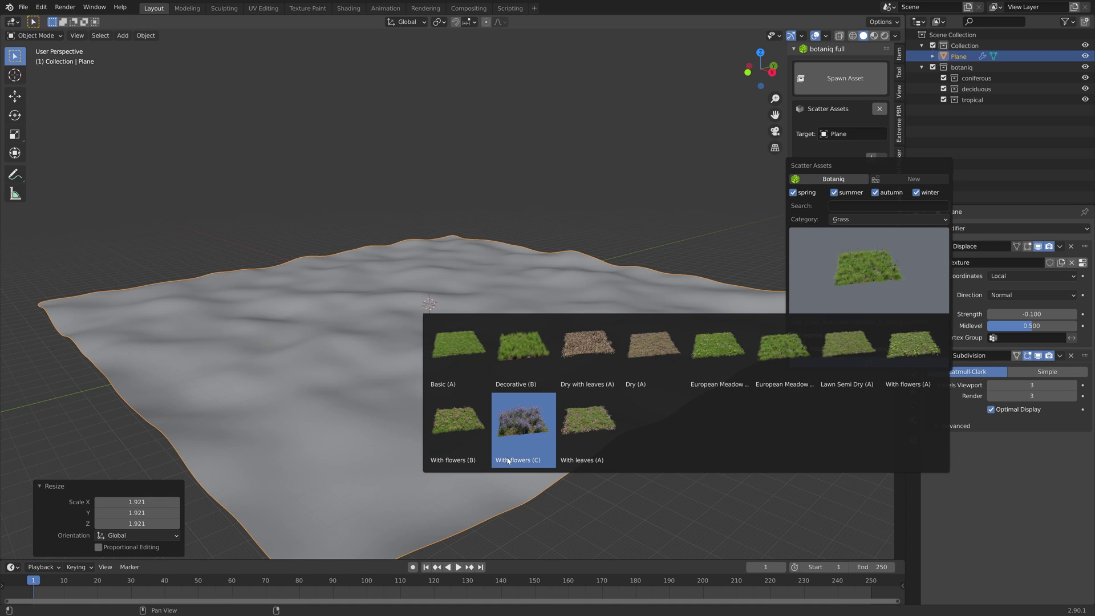
{"action": "left_click", "coordinate": [480, 449]}
{"action": "left_click", "coordinate": [859, 220]}
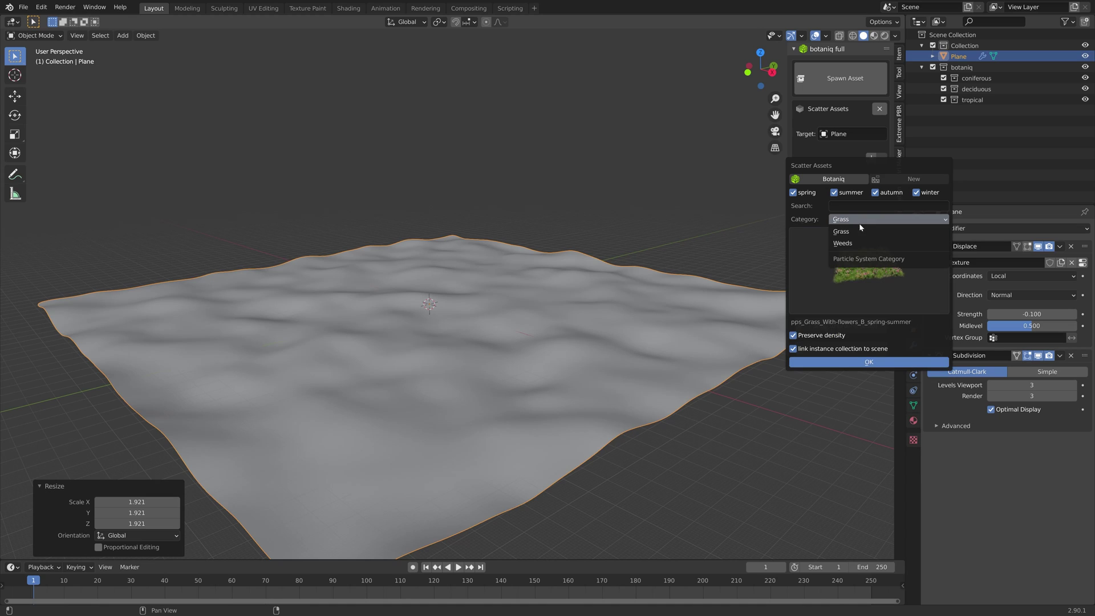
{"action": "left_click", "coordinate": [863, 244]}
{"action": "left_click", "coordinate": [864, 251]}
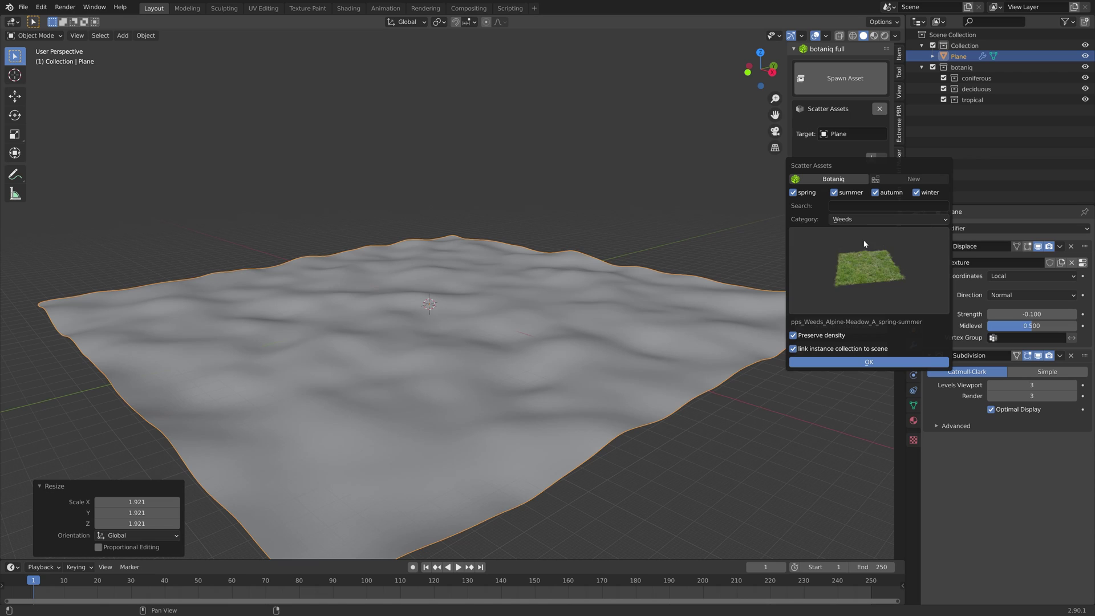
{"action": "left_click", "coordinate": [859, 220]}
{"action": "left_click", "coordinate": [856, 244]}
{"action": "left_click", "coordinate": [855, 293]}
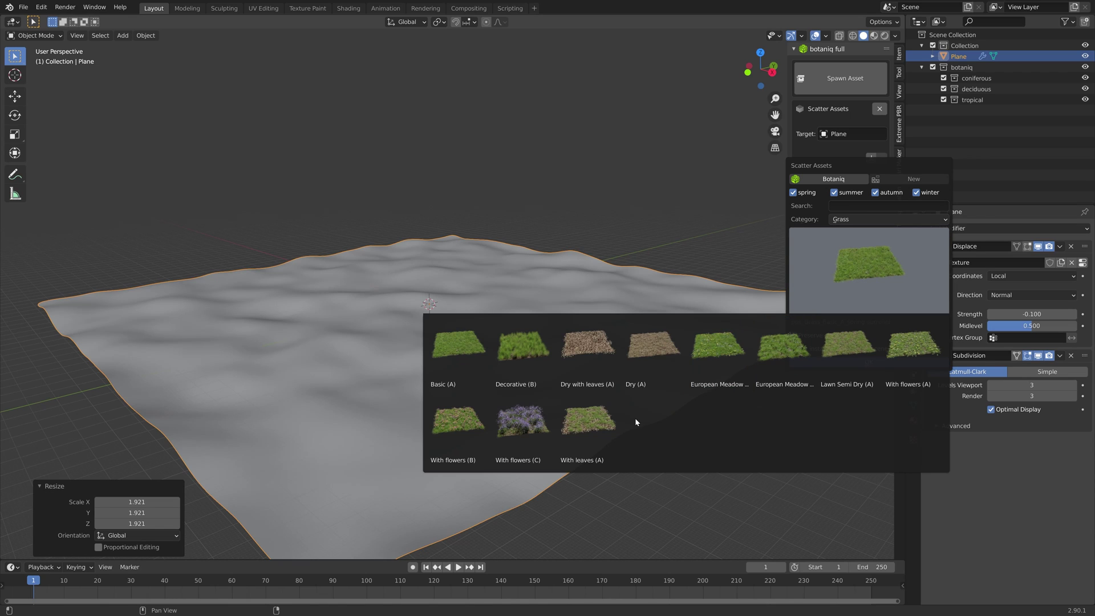
{"action": "left_click", "coordinate": [458, 425]}
Scatter the With flowers (B) grass, orbit around the terrain and switch to Rendered shading.
{"action": "left_click", "coordinate": [868, 363]}
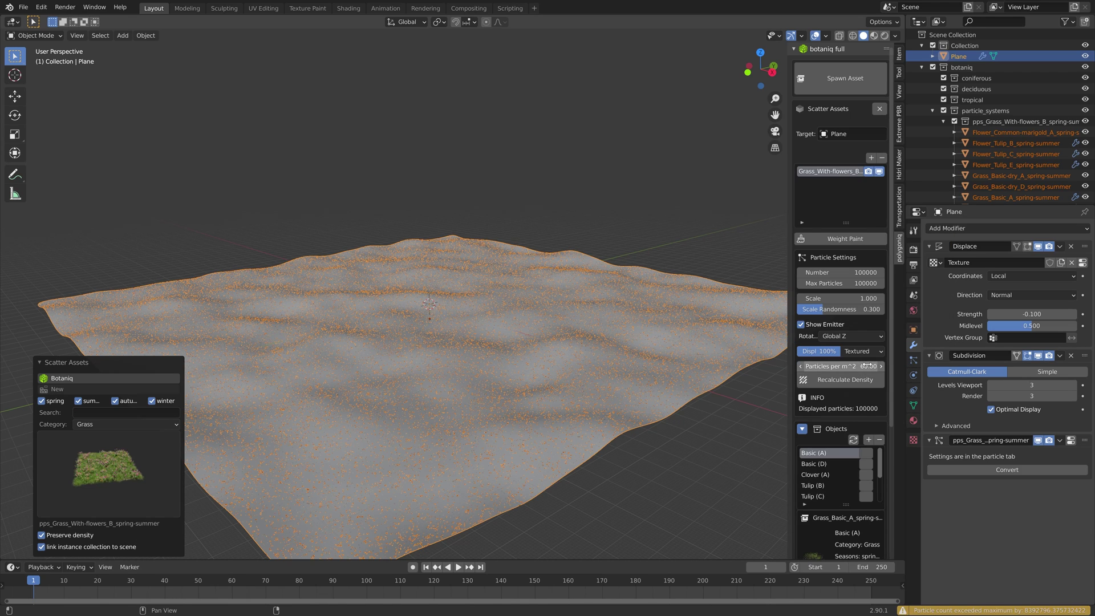
{"action": "mouse_move", "coordinate": [561, 310]}
{"action": "middle_mouse_down"}
{"action": "mouse_move", "coordinate": [547, 311]}
{"action": "mouse_move", "coordinate": [577, 310]}
{"action": "middle_mouse_up"}
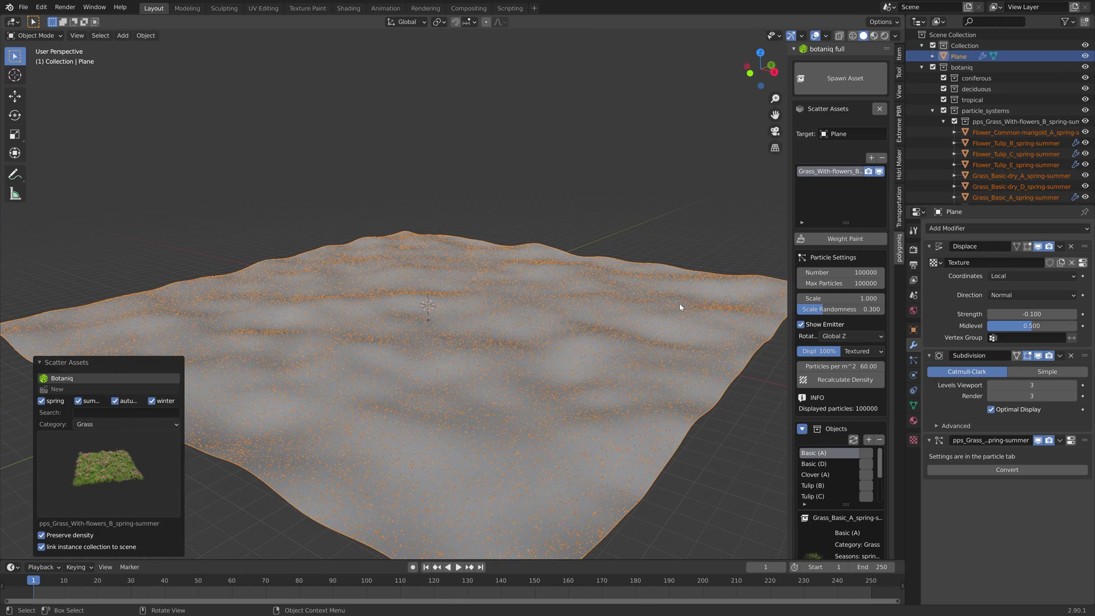
{"action": "middle_click_drag", "start_coordinate": [679, 308], "coordinate": [674, 303]}
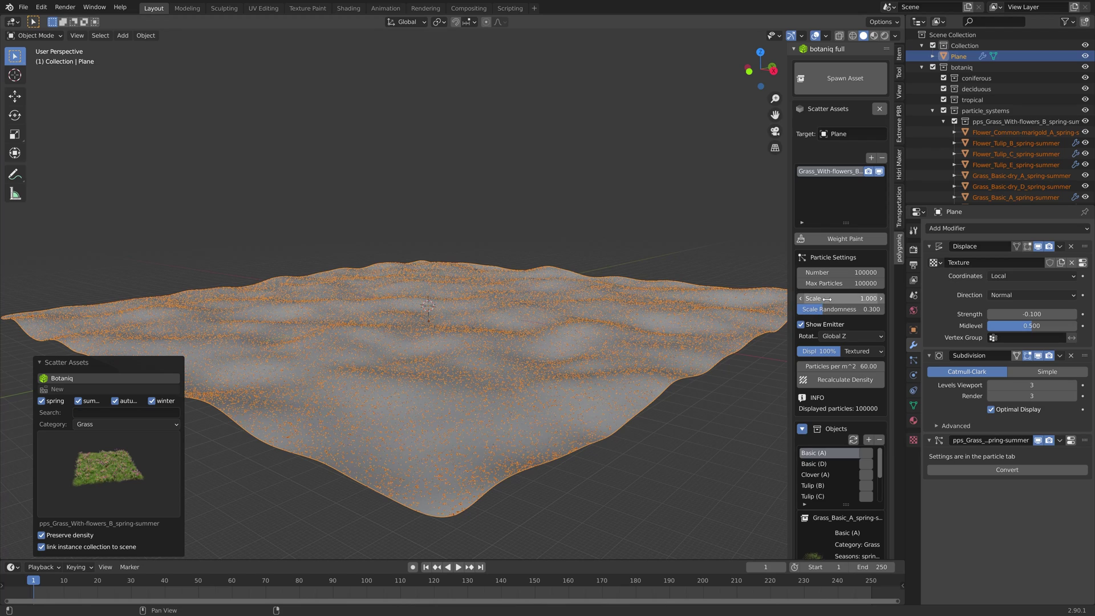
{"action": "left_click", "coordinate": [884, 35]}
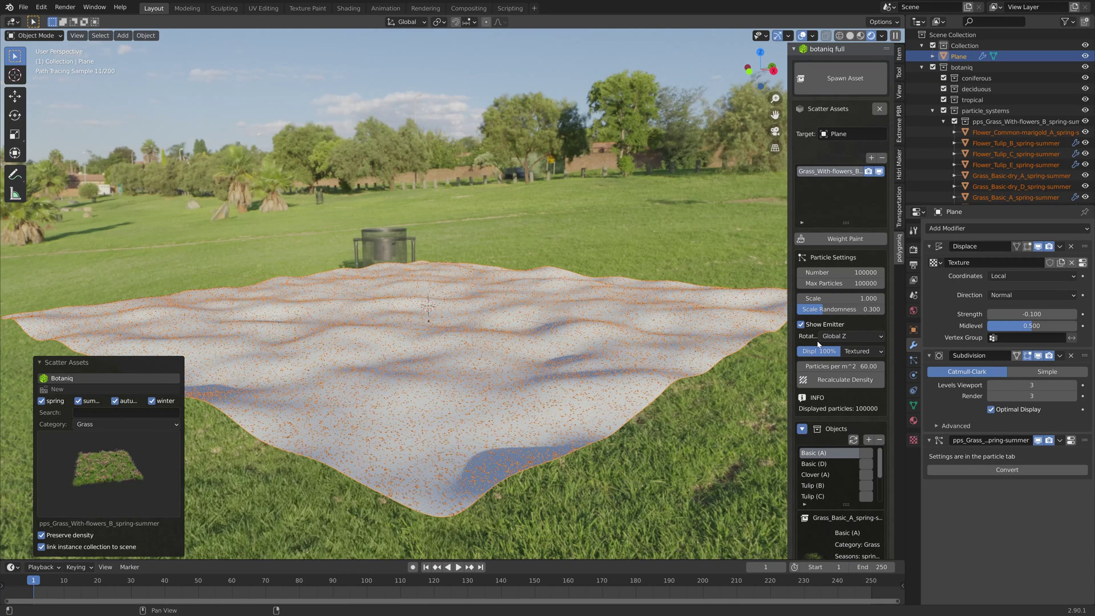
Turn off viewport overlays and set the grass particle scale to 7.
{"action": "left_click", "coordinate": [801, 35]}
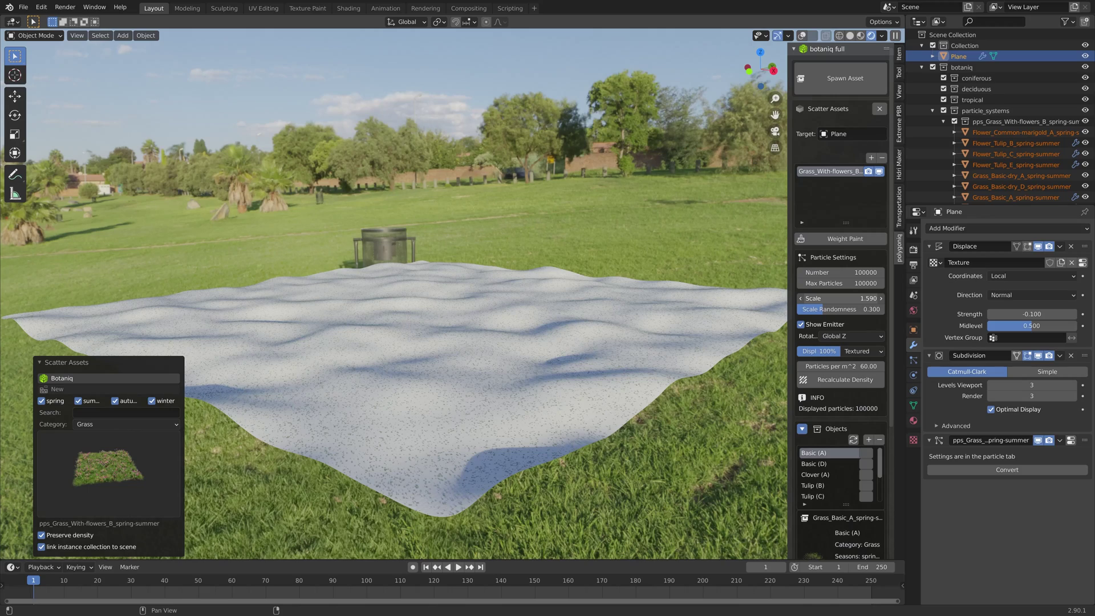
{"action": "left_click_drag", "start_coordinate": [844, 299], "coordinate": [855, 298]}
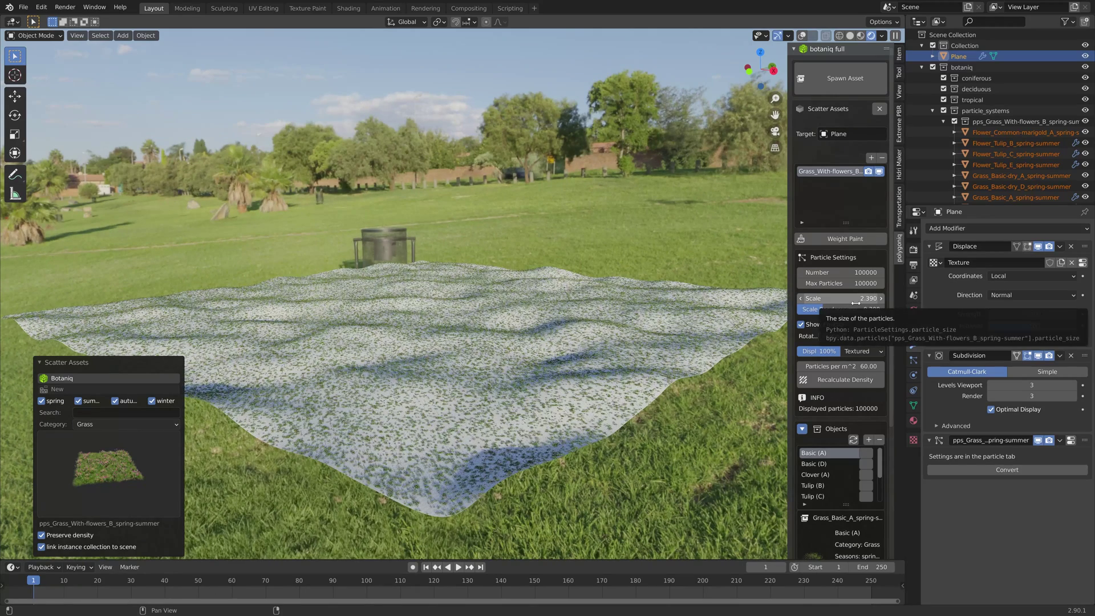
{"action": "left_click", "coordinate": [855, 298]}
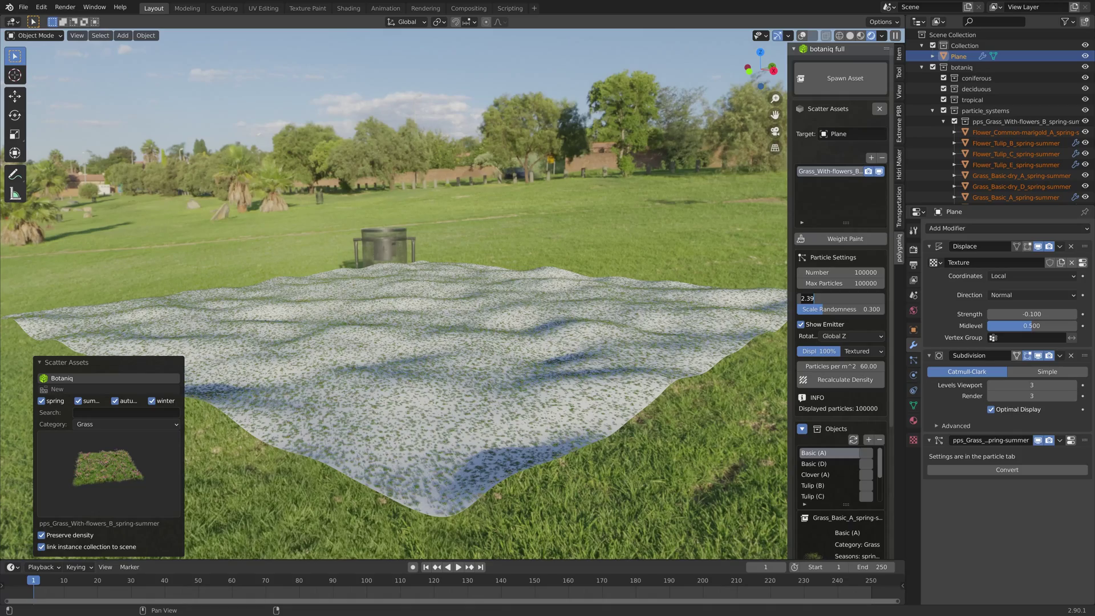
{"action": "type", "text": "7"}
{"action": "key", "text": "Return"}
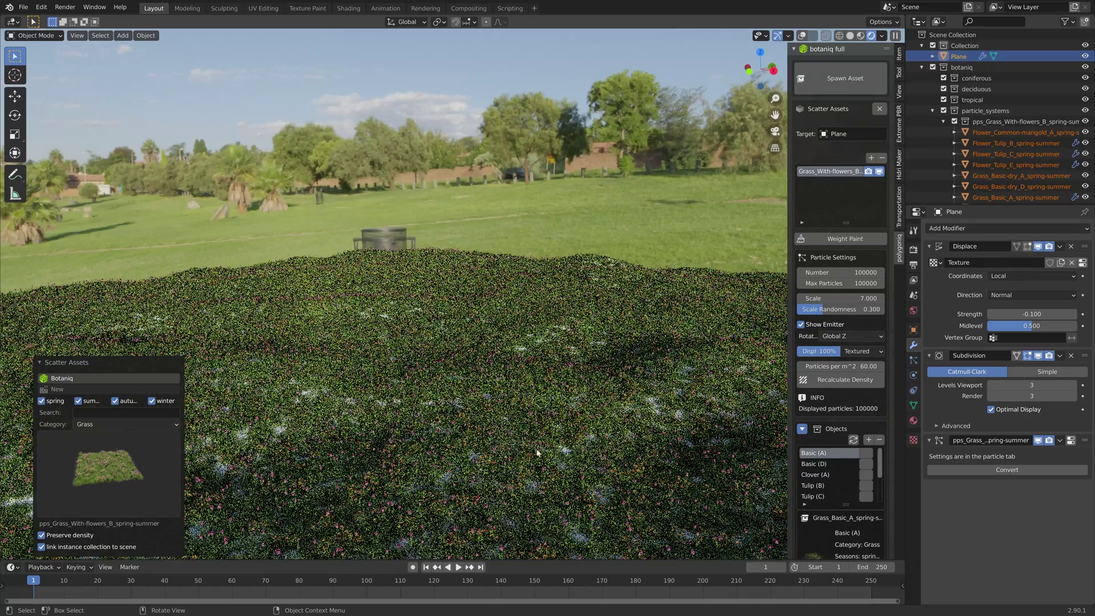
Raise the maximum particle count to 500000 and set the grass count to 300000.
{"action": "left_click", "coordinate": [838, 283]}
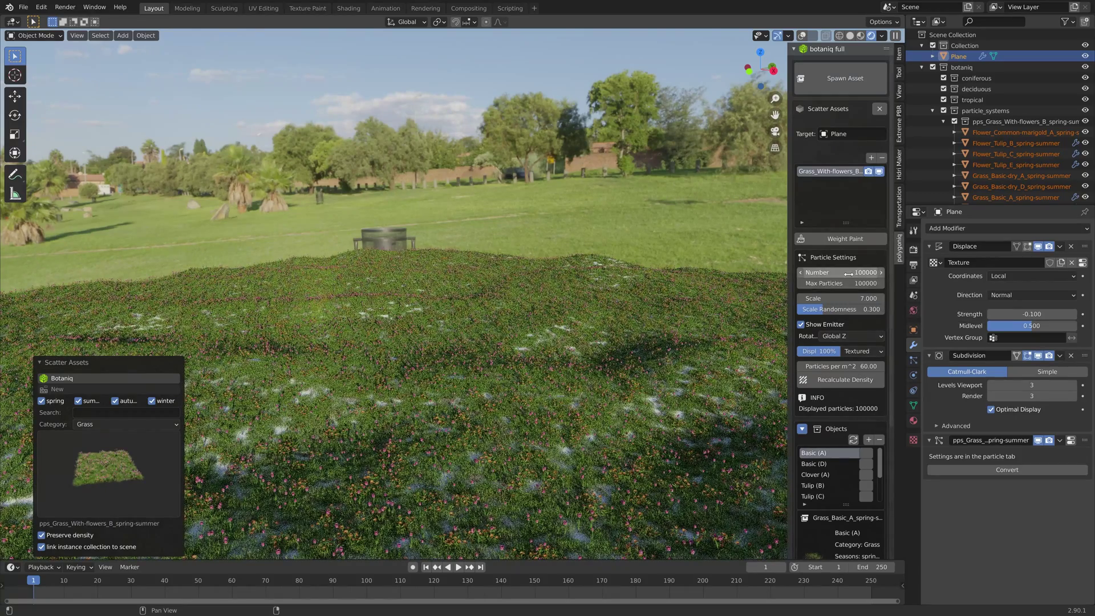
{"action": "type", "text": "500000"}
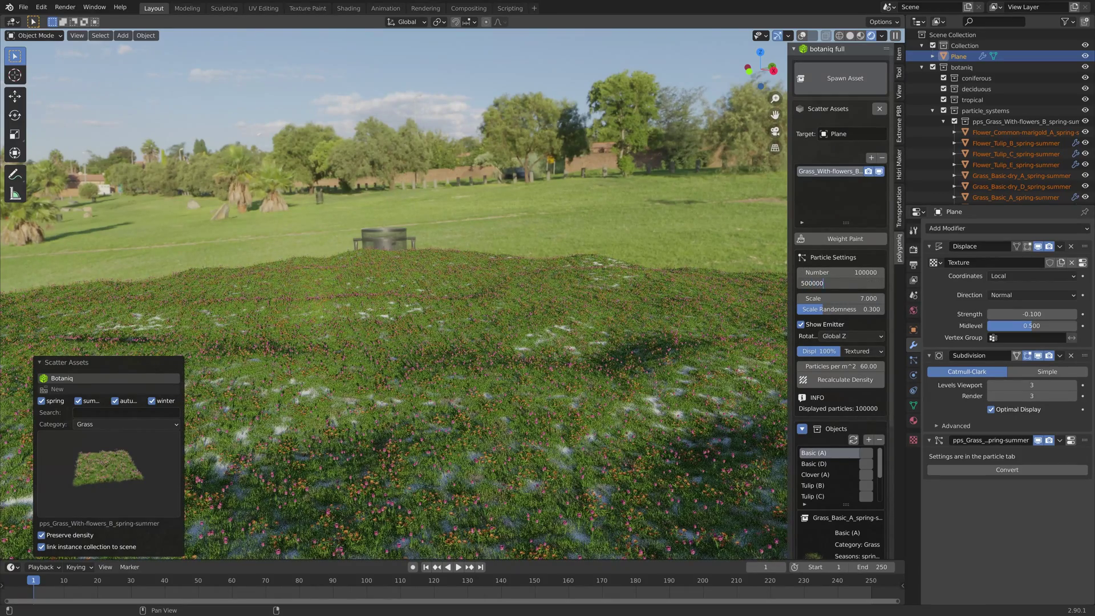
{"action": "key", "text": "Return"}
{"action": "left_click", "coordinate": [838, 272]}
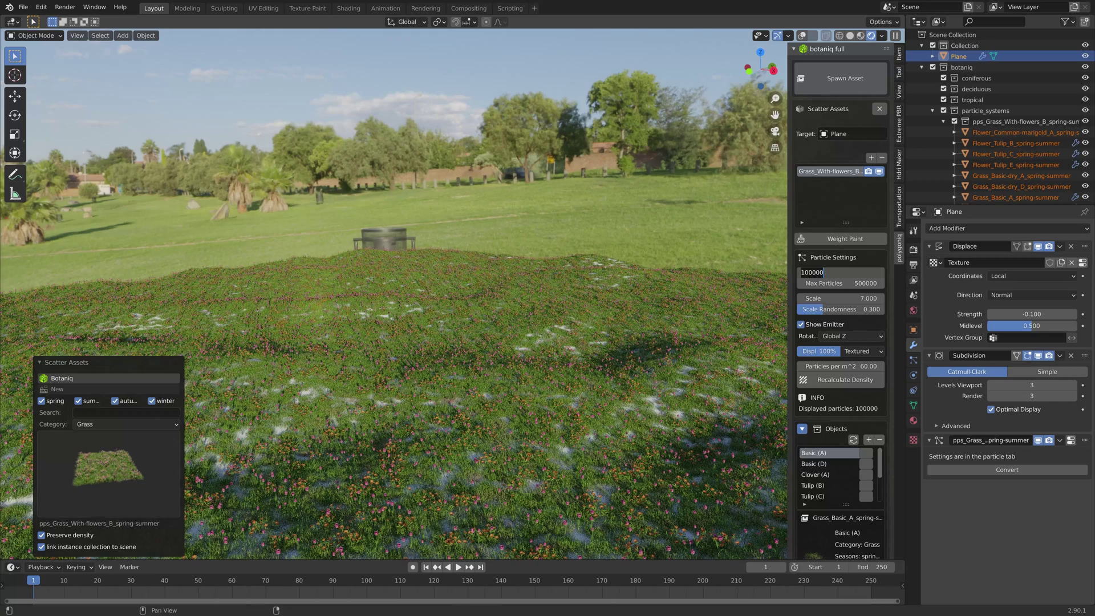
{"action": "type", "text": "300000"}
{"action": "key", "text": "Return"}
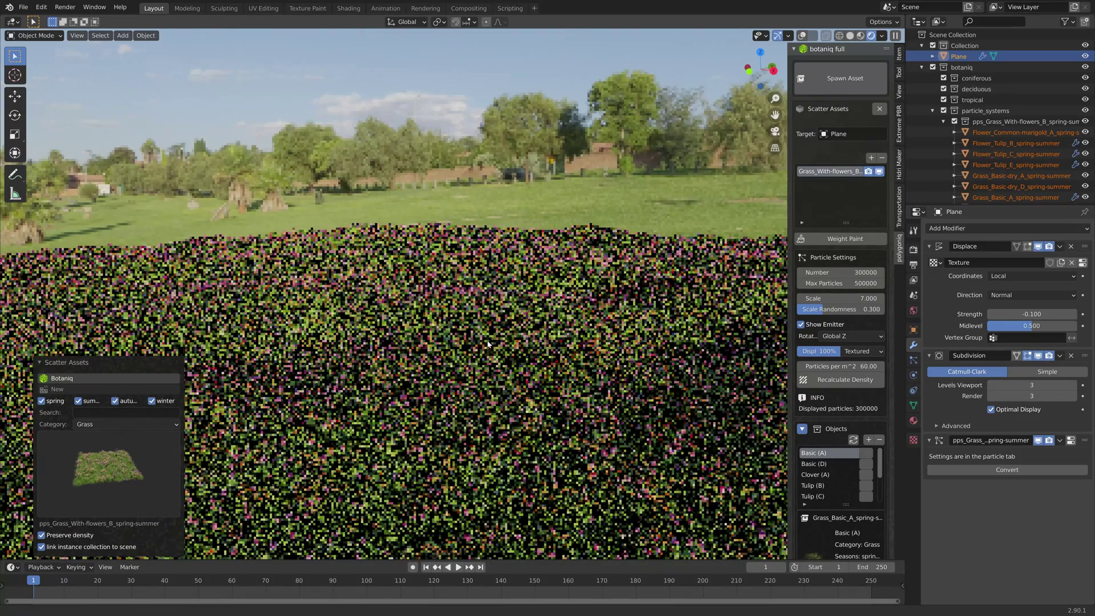
{"action": "scroll", "coordinate": [502, 313], "scroll_direction": "up", "scroll_amount": 3}
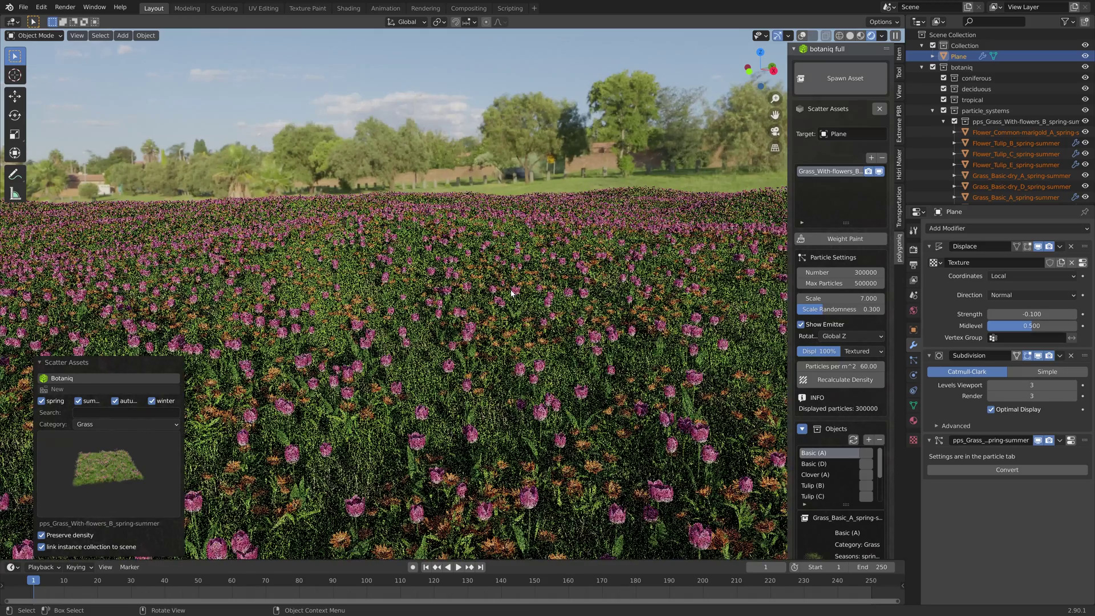
Enable Transparent in the Film panel of Render Properties.
{"action": "left_click", "coordinate": [913, 249]}
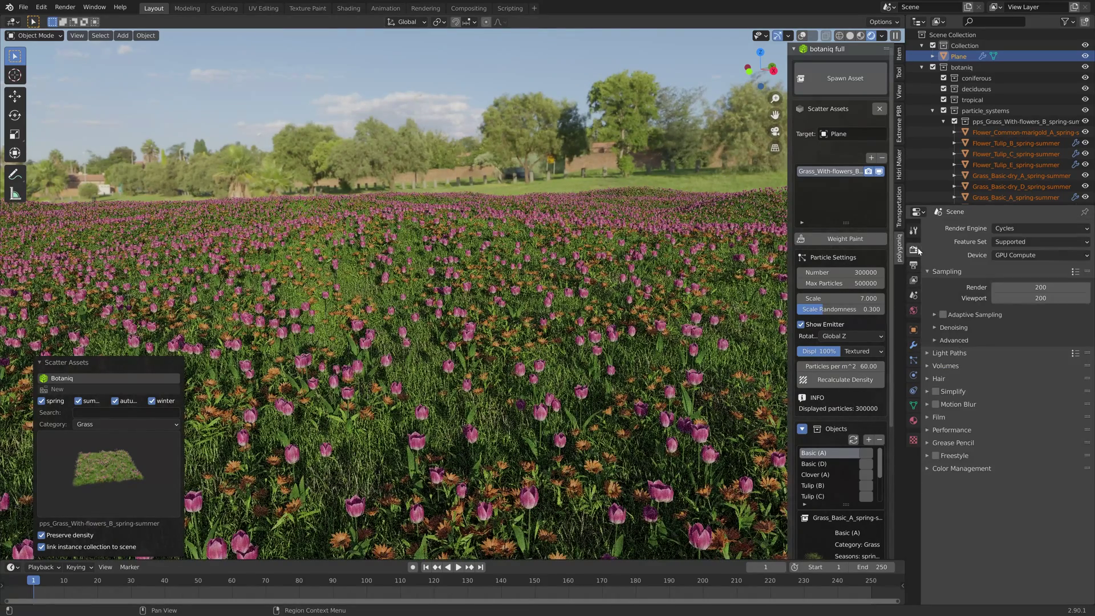
{"action": "left_click", "coordinate": [929, 428]}
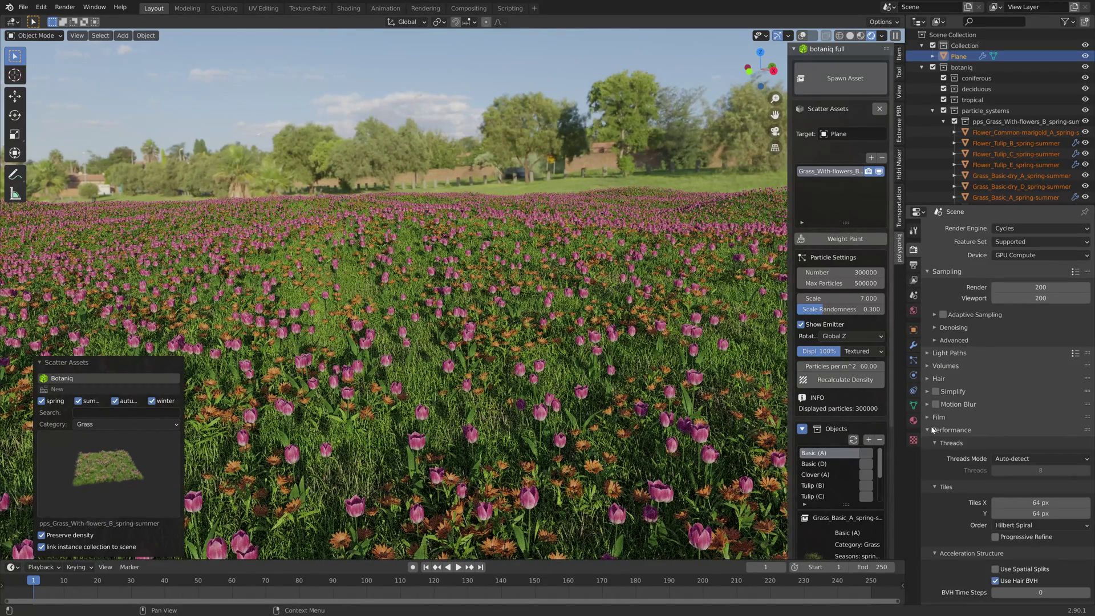
{"action": "left_click", "coordinate": [932, 429]}
{"action": "left_click", "coordinate": [936, 417]}
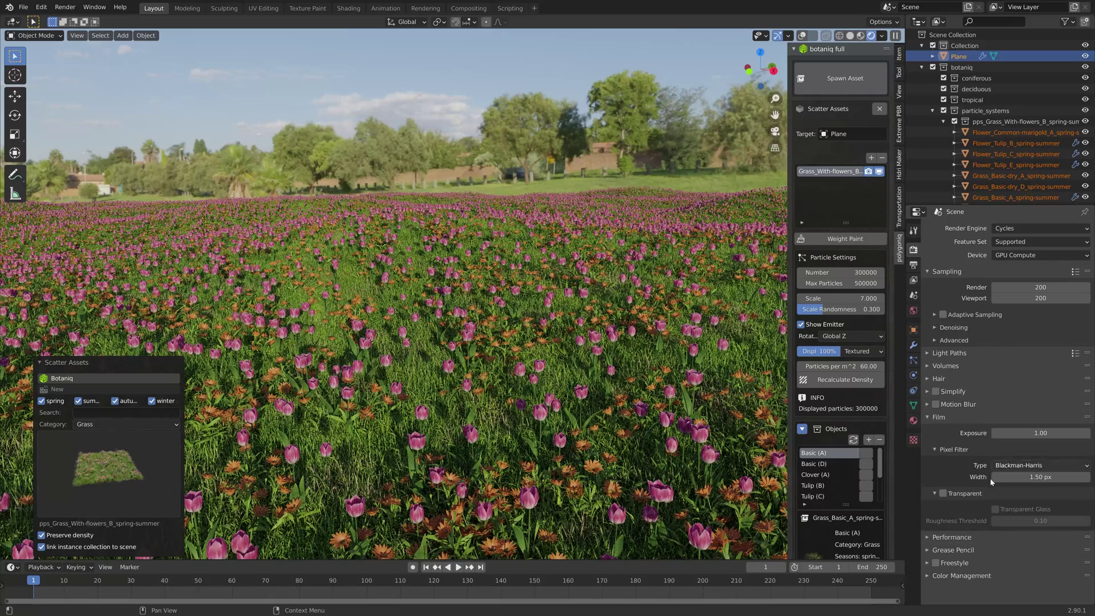
{"action": "left_click", "coordinate": [943, 494]}
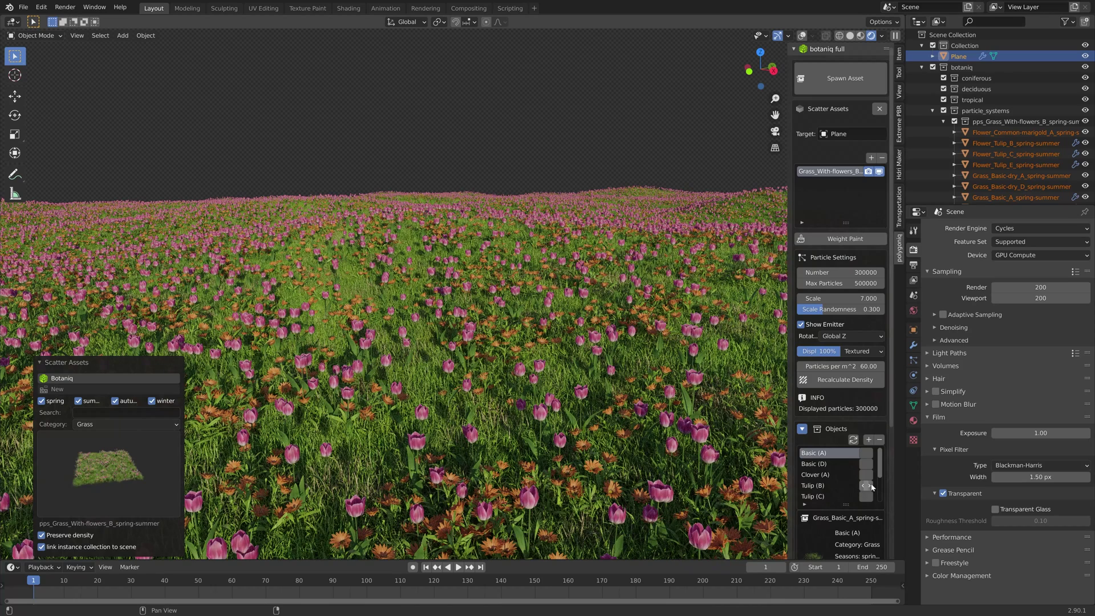
Set Tulip (B), Tulip (C), Tulip (E), Clover (A) and Common marigold (A) counts to 0.
{"action": "left_click_drag", "start_coordinate": [790, 476], "coordinate": [730, 476]}
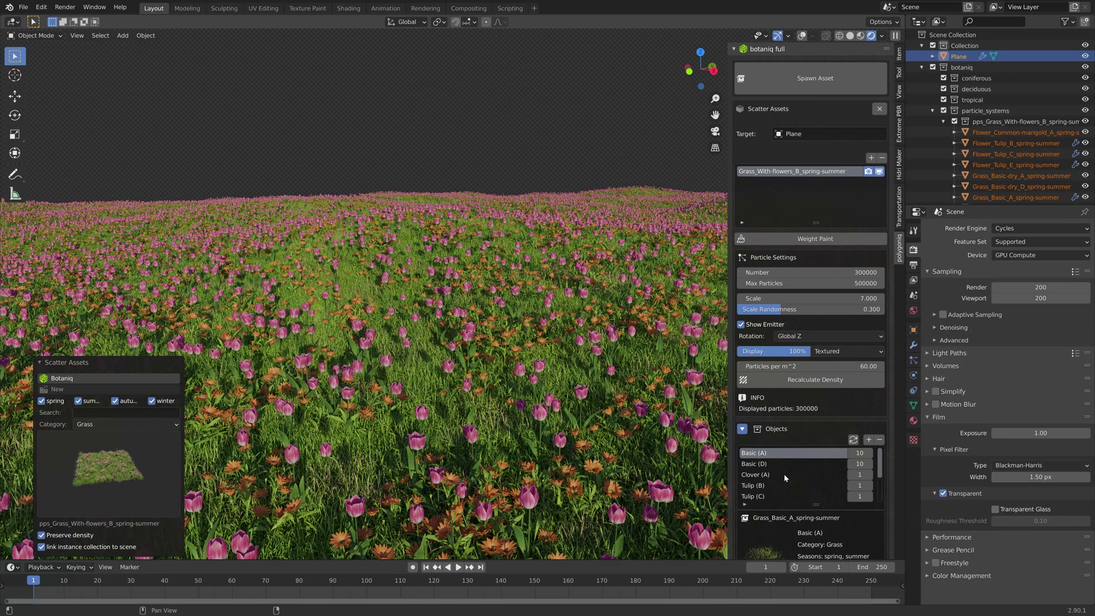
{"action": "left_click", "coordinate": [851, 486]}
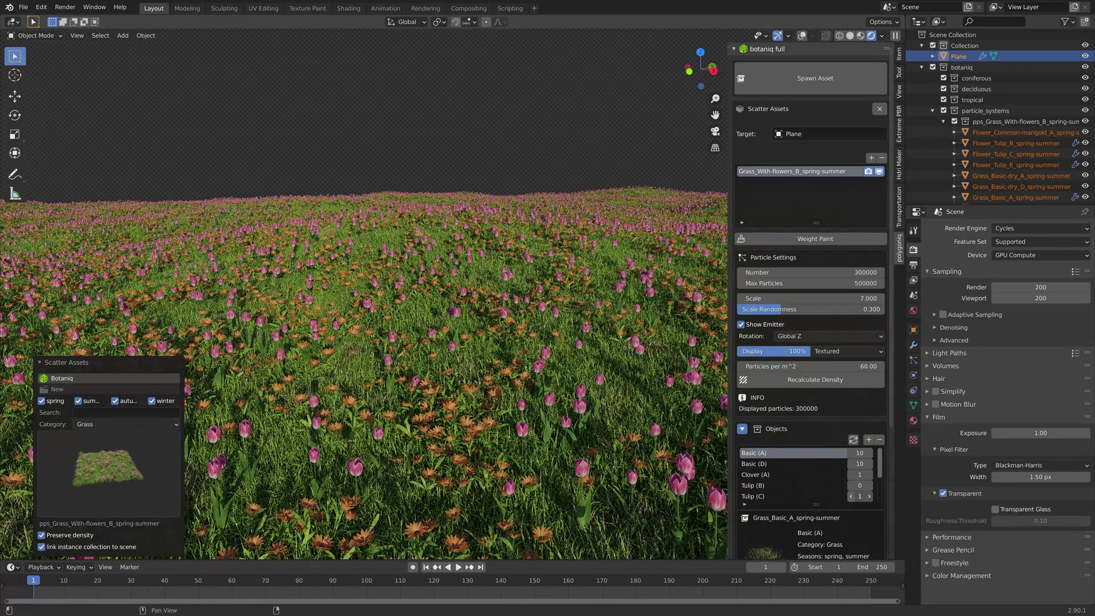
{"action": "left_click", "coordinate": [851, 501]}
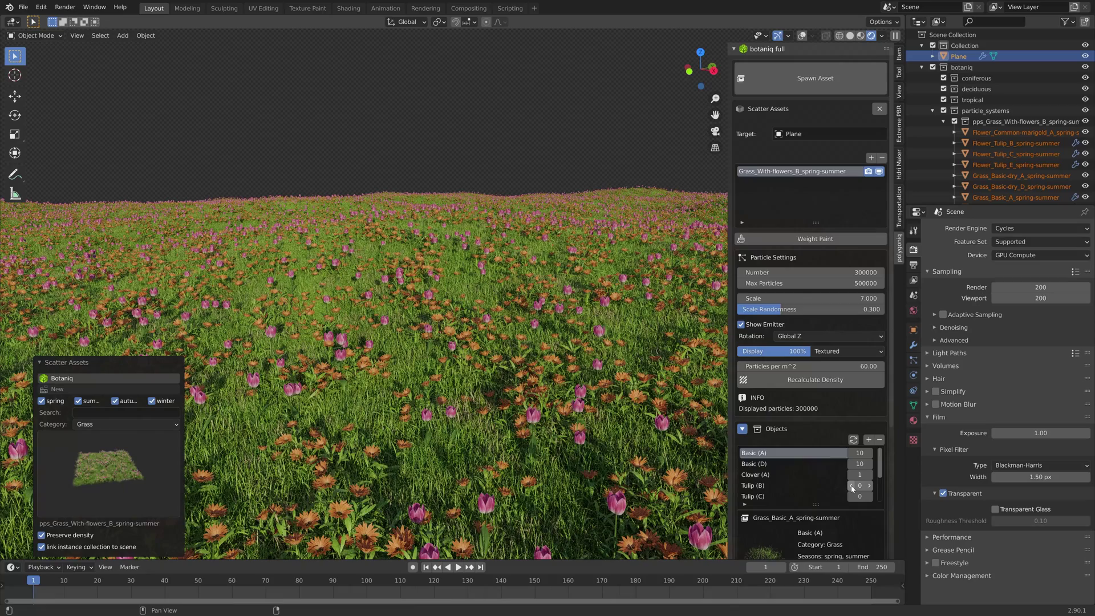
{"action": "scroll", "coordinate": [851, 481], "scroll_direction": "down", "scroll_amount": 3}
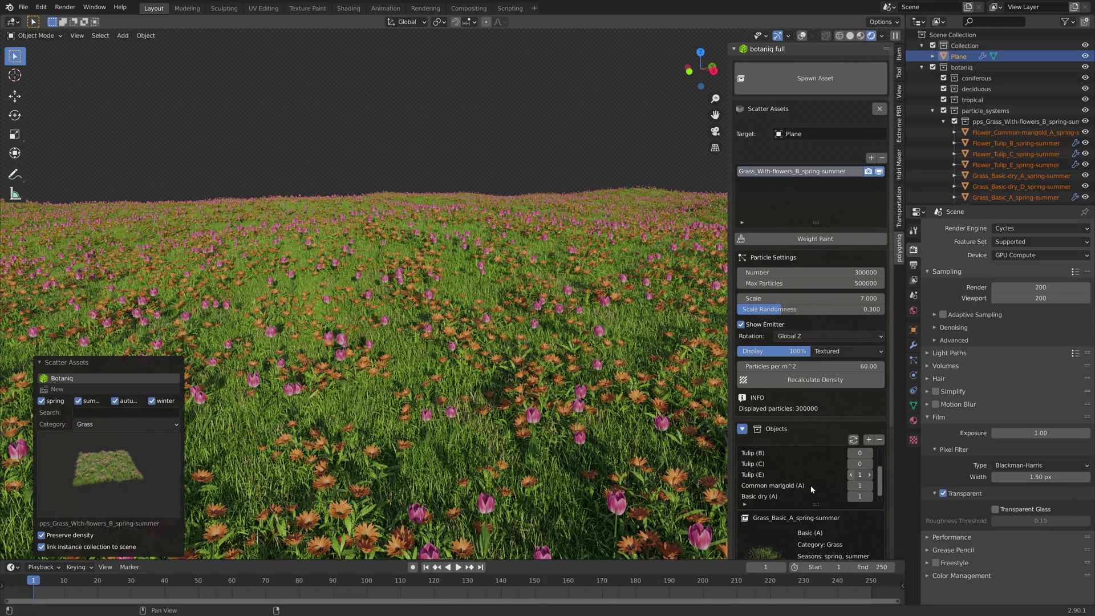
{"action": "key", "text": "BackSpace"}
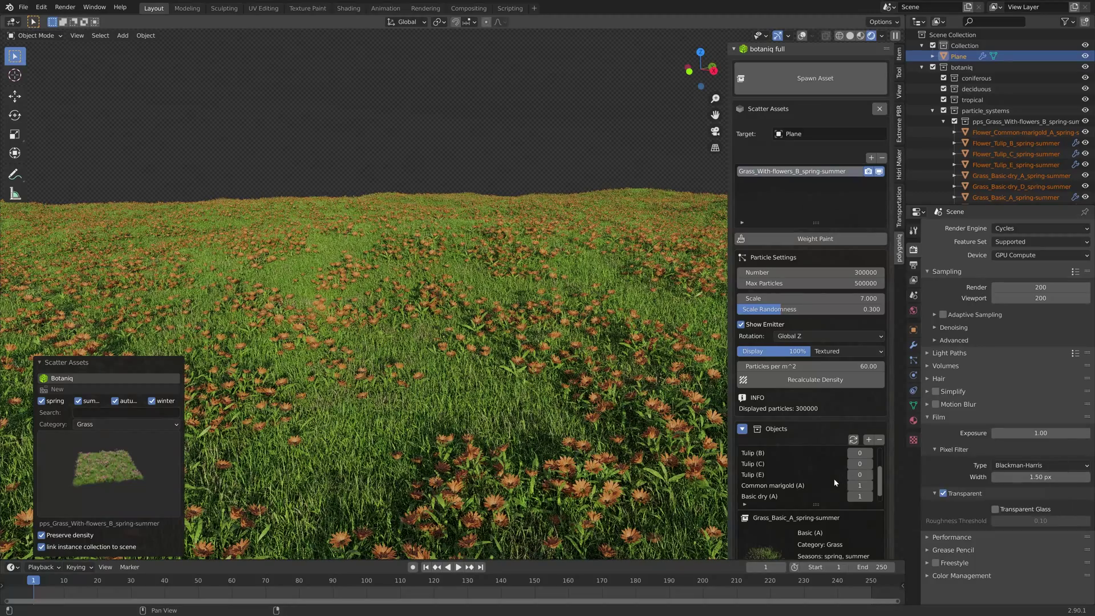
{"action": "scroll", "coordinate": [858, 467], "scroll_direction": "up", "scroll_amount": 2}
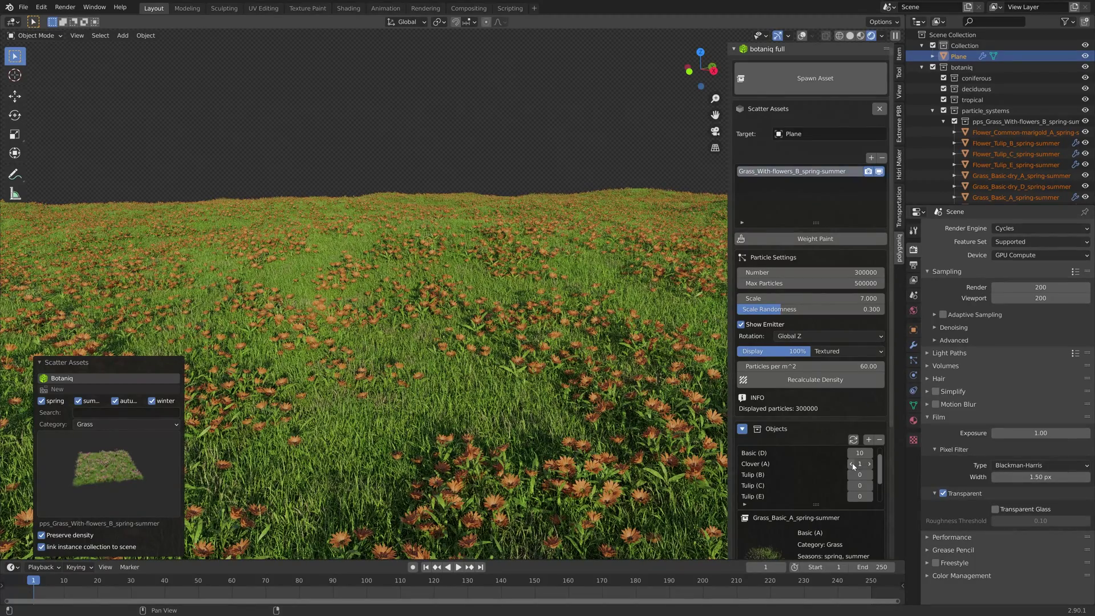
{"action": "left_click", "coordinate": [851, 464]}
{"action": "scroll", "coordinate": [852, 470], "scroll_direction": "down", "scroll_amount": 3}
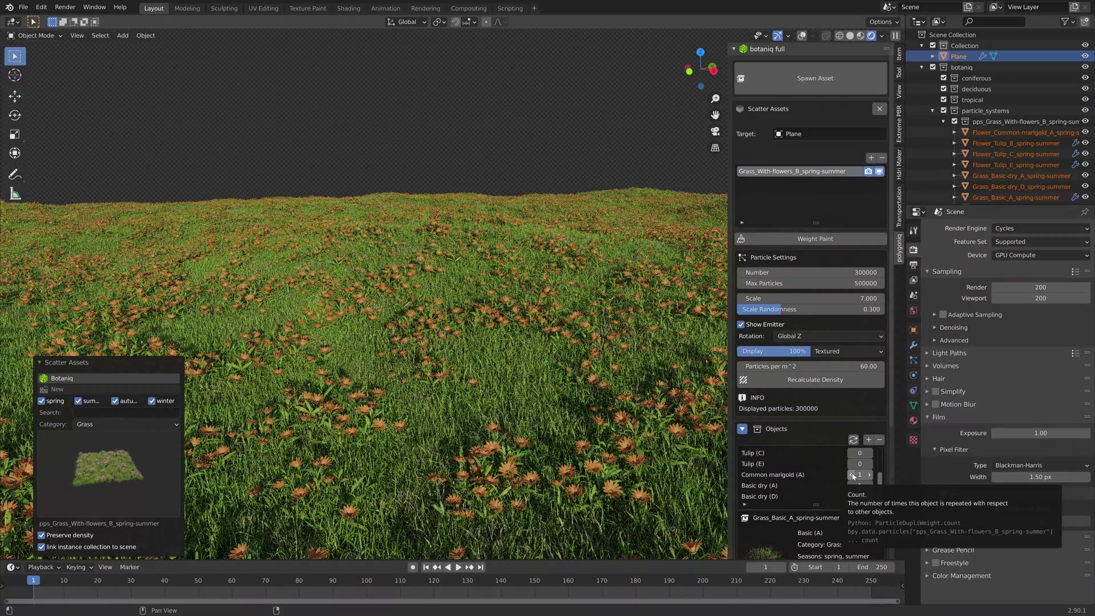
{"action": "left_click", "coordinate": [851, 475]}
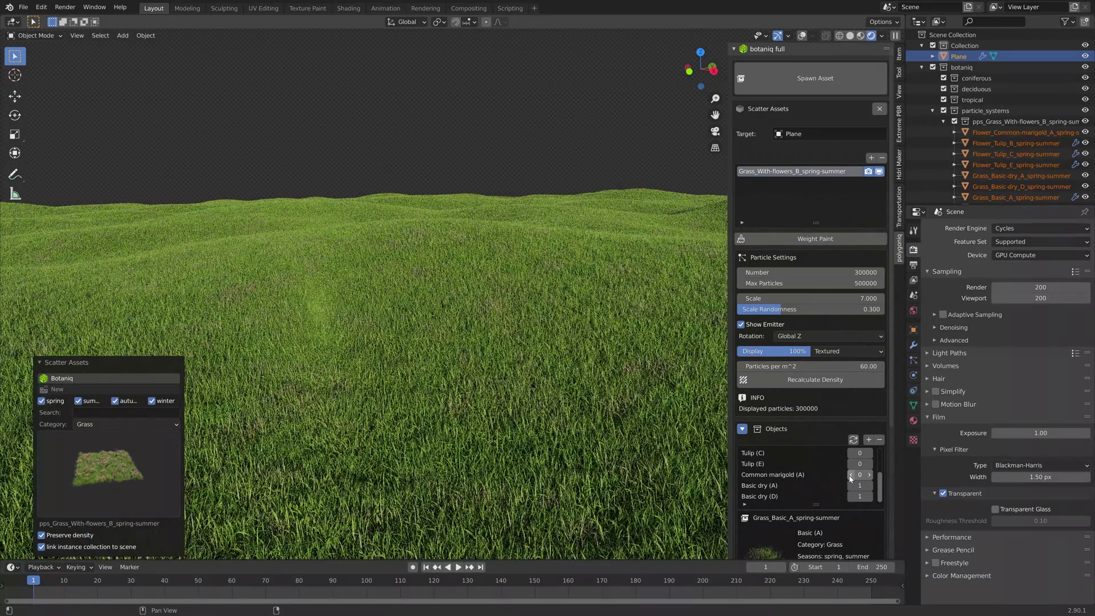
Append Bellflower (B) from the flowers category to the scatter's object list.
{"action": "left_click", "coordinate": [869, 439]}
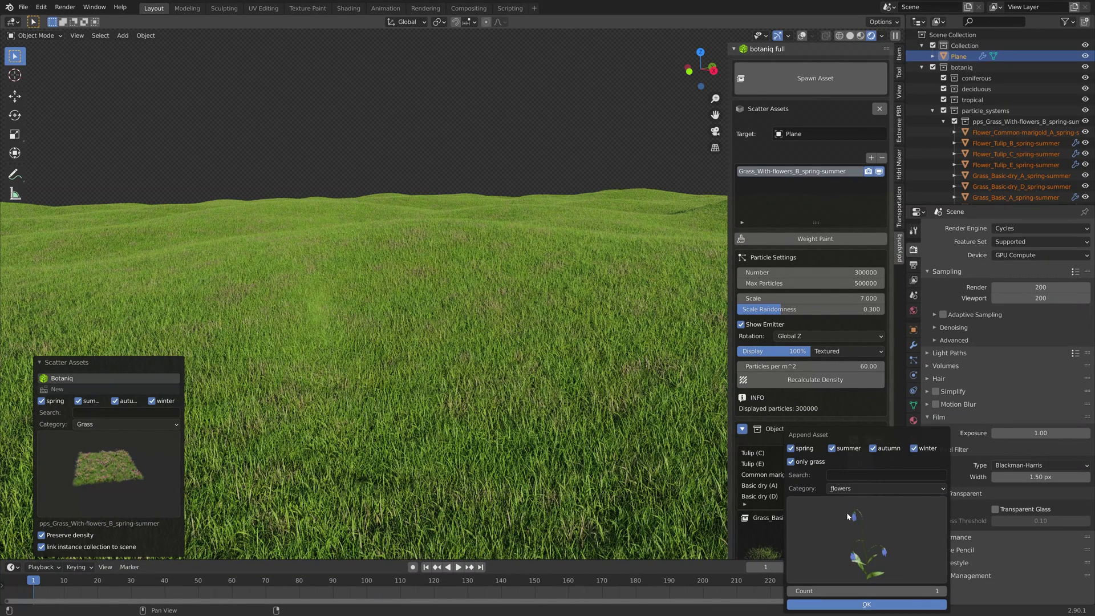
{"action": "left_click", "coordinate": [852, 488]}
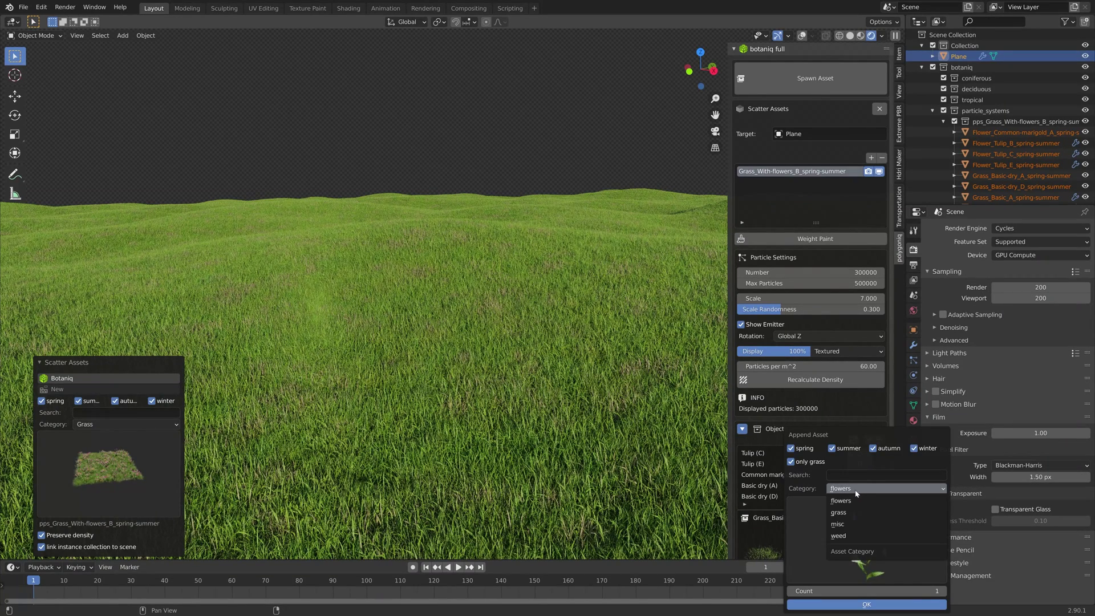
{"action": "left_click", "coordinate": [852, 536]}
{"action": "left_click", "coordinate": [852, 533]}
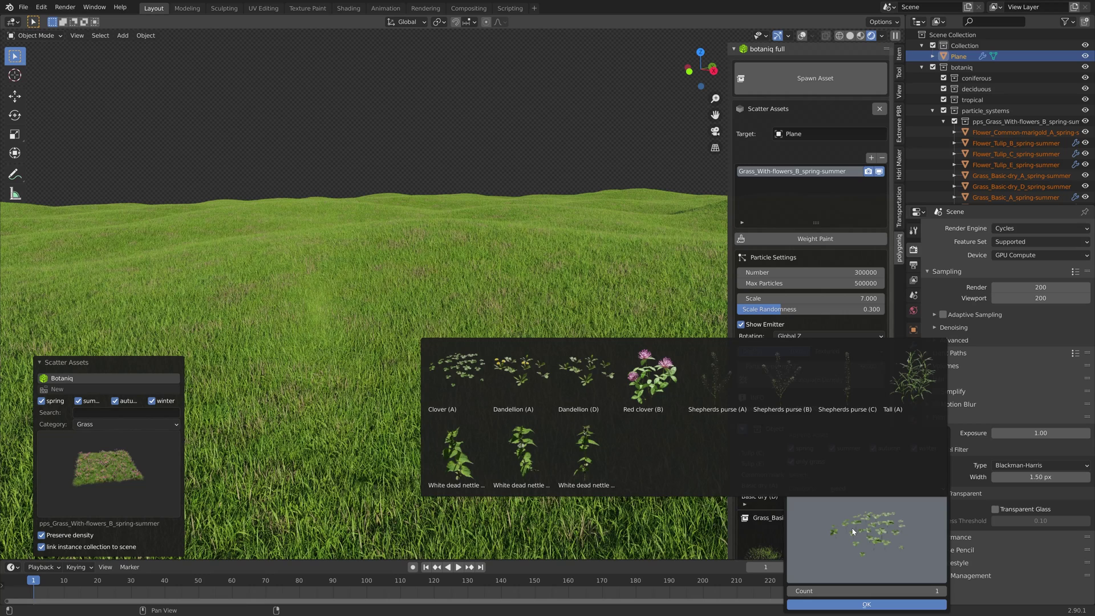
{"action": "left_click", "coordinate": [852, 532]}
{"action": "left_click", "coordinate": [855, 487]}
{"action": "left_click", "coordinate": [855, 502]}
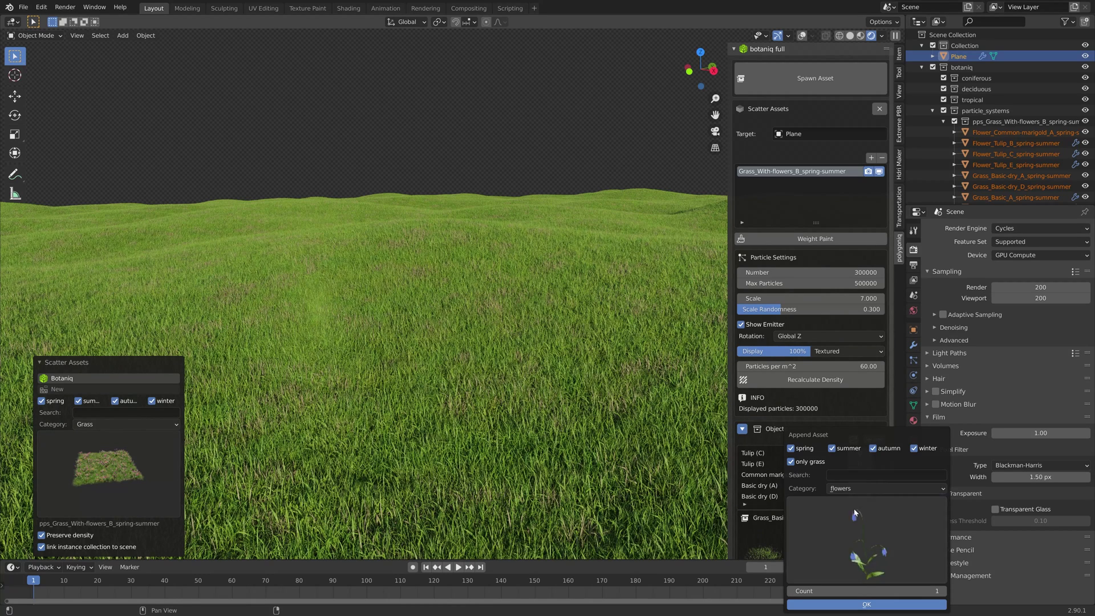
{"action": "left_click", "coordinate": [861, 536]}
{"action": "left_click", "coordinate": [454, 305]}
{"action": "key", "text": "Return"}
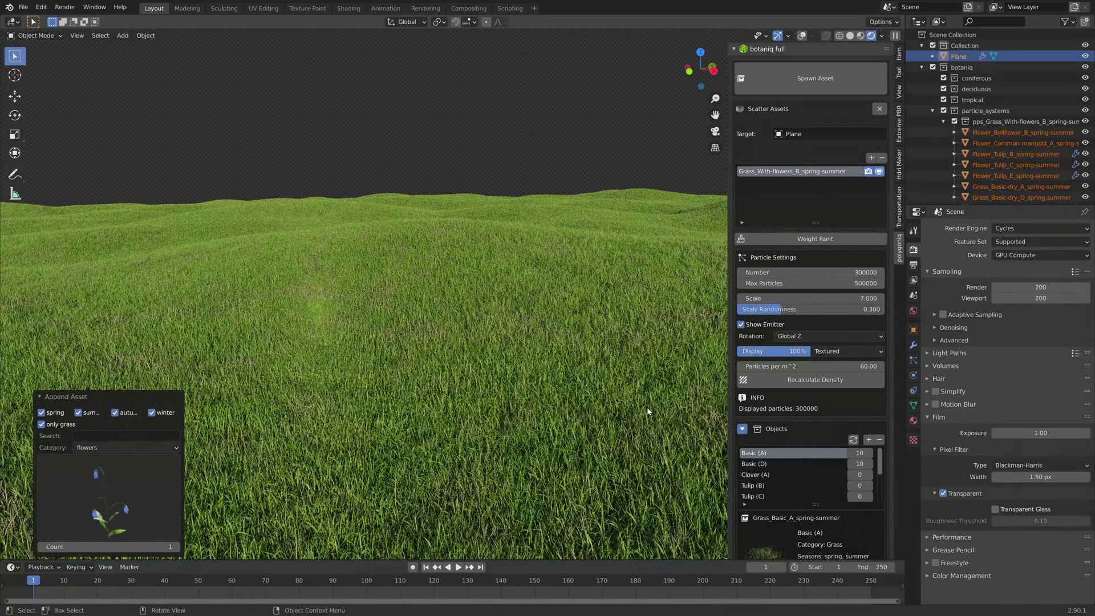
Raise the Bellflower (B) count, then switch the viewport to Solid shading.
{"action": "scroll", "coordinate": [825, 477], "scroll_direction": "down", "scroll_amount": 5}
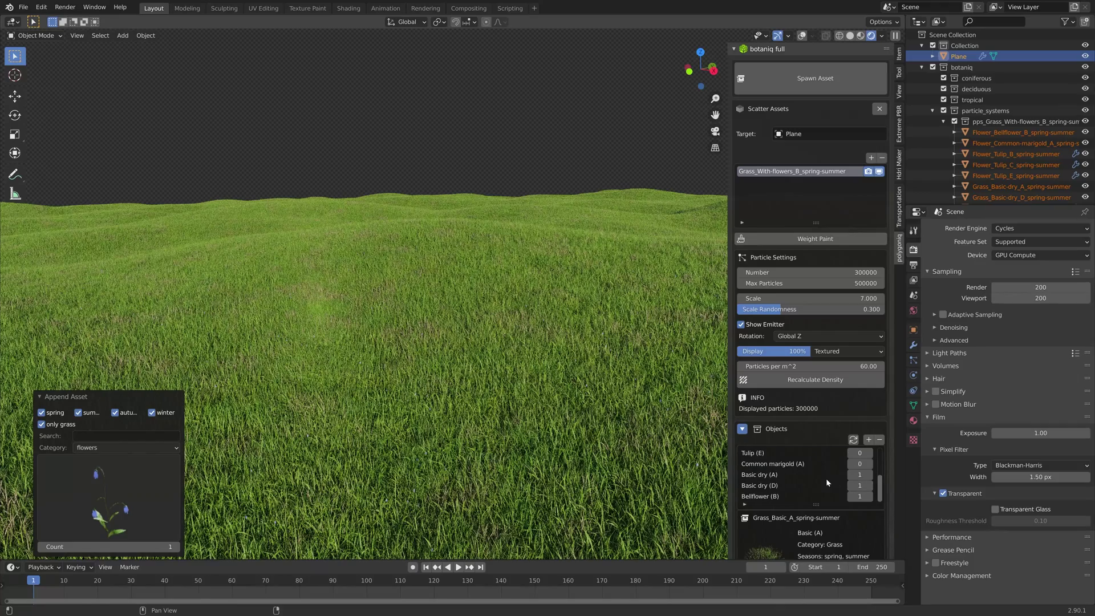
{"action": "left_click", "coordinate": [870, 496]}
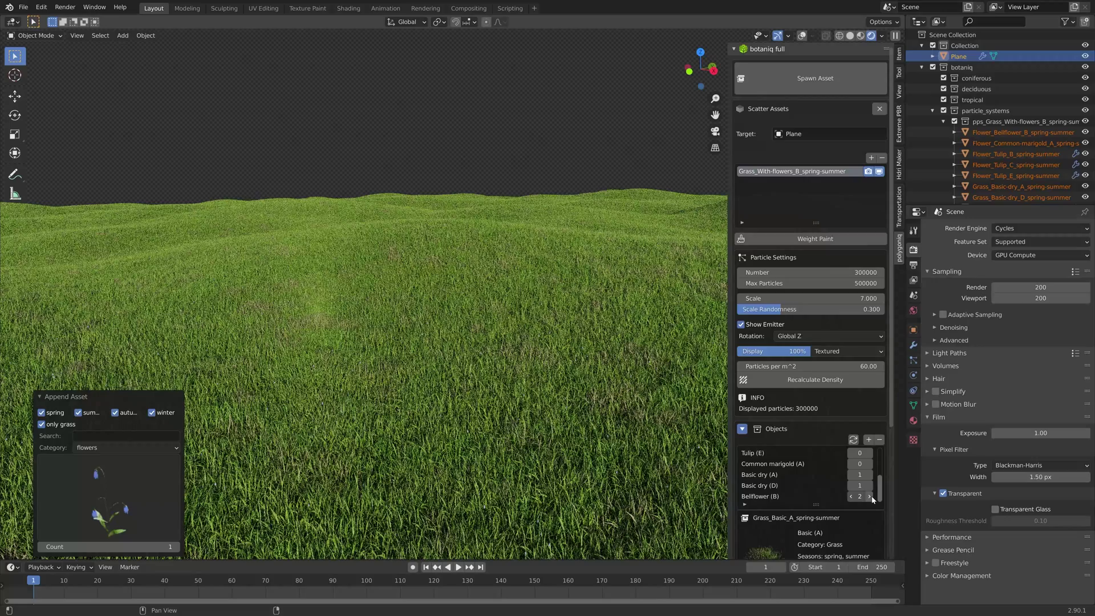
{"action": "left_click", "coordinate": [870, 496]}
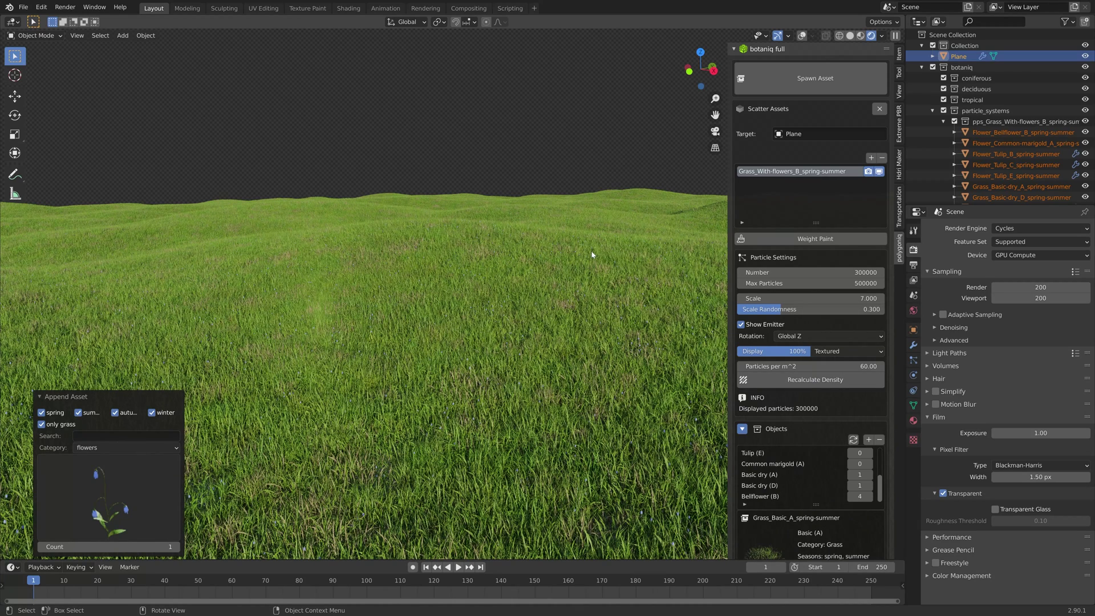
{"action": "left_click", "coordinate": [849, 36]}
{"action": "mouse_move", "coordinate": [481, 343]}
{"action": "middle_mouse_down"}
{"action": "mouse_move", "coordinate": [511, 354]}
{"action": "mouse_move", "coordinate": [456, 337]}
{"action": "mouse_move", "coordinate": [461, 354]}
{"action": "middle_mouse_up"}
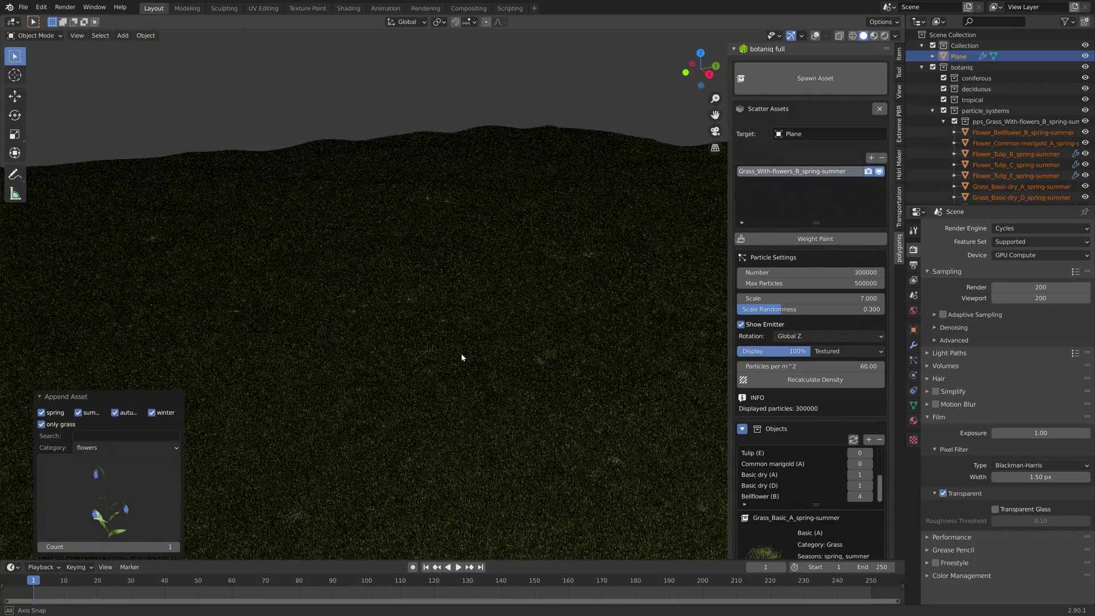
Enter 0 as the Bellflower (B) count.
{"action": "left_click", "coordinate": [857, 497]}
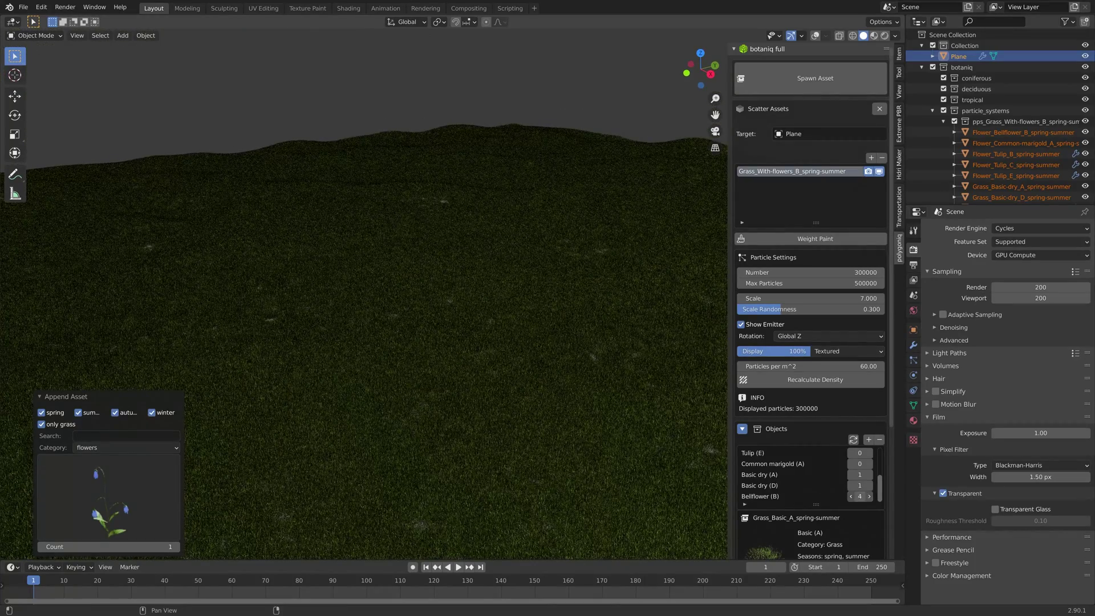
{"action": "type", "text": "0"}
{"action": "key", "text": "Return"}
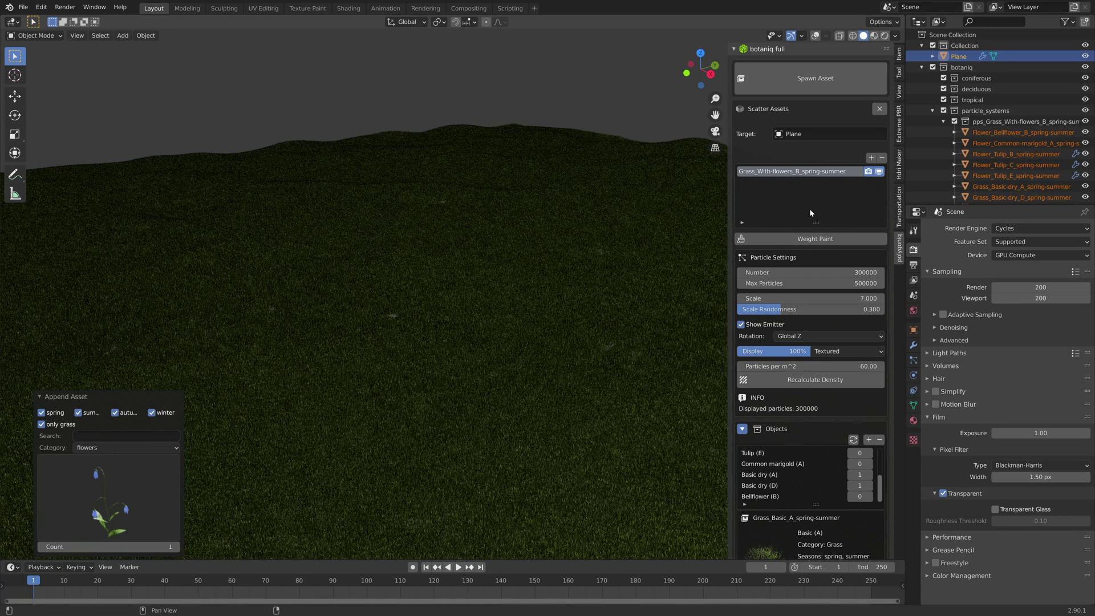
Add a new Grass scatter system to the plane and limit it to 5000 particles.
{"action": "left_click", "coordinate": [873, 158]}
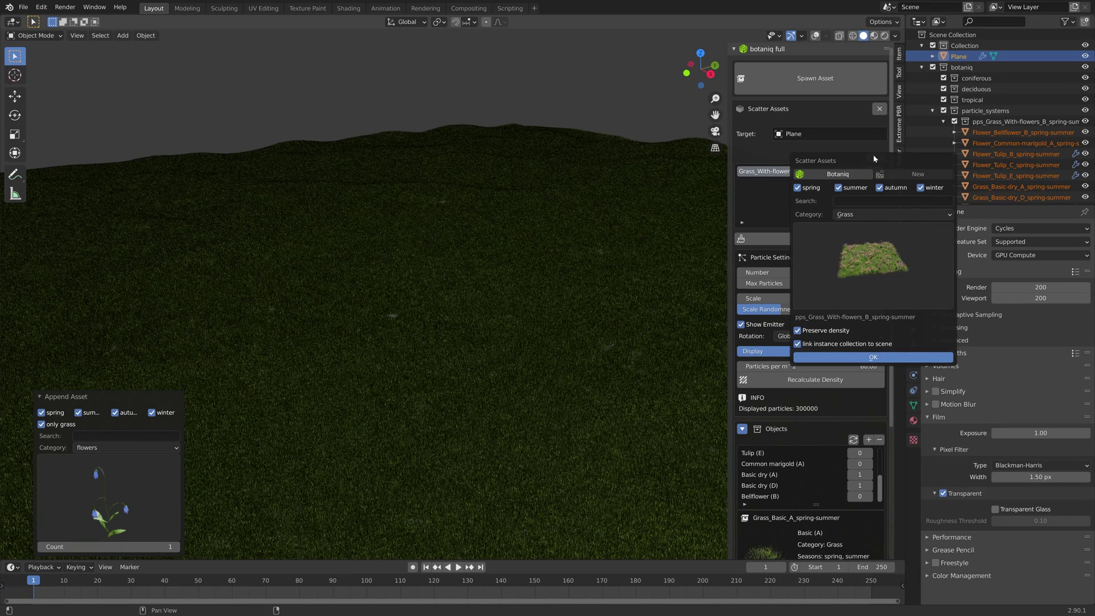
{"action": "left_click", "coordinate": [855, 215]}
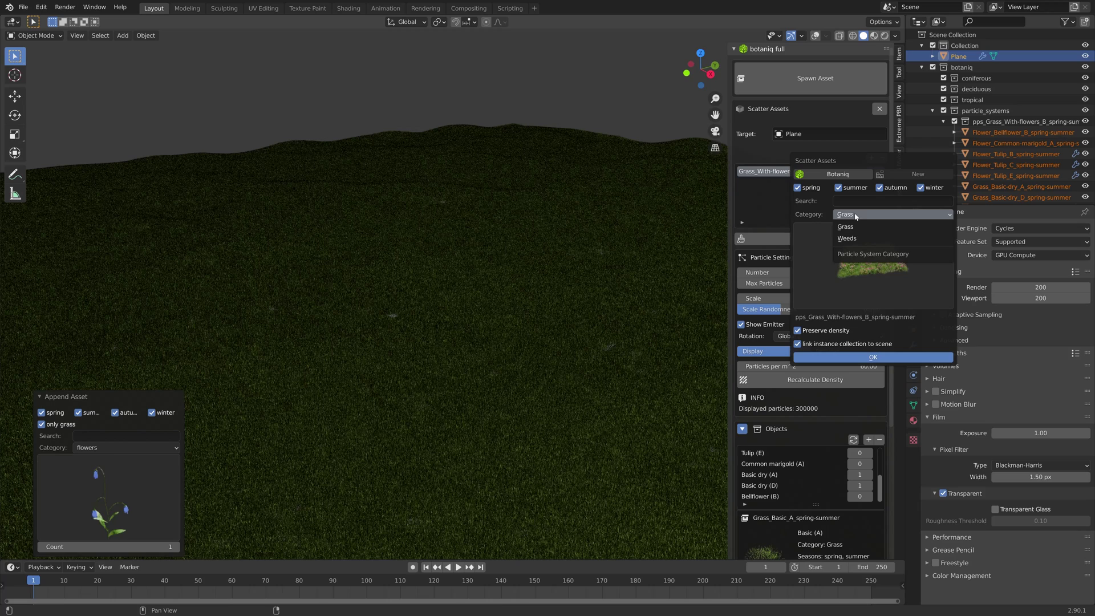
{"action": "left_click", "coordinate": [853, 220]}
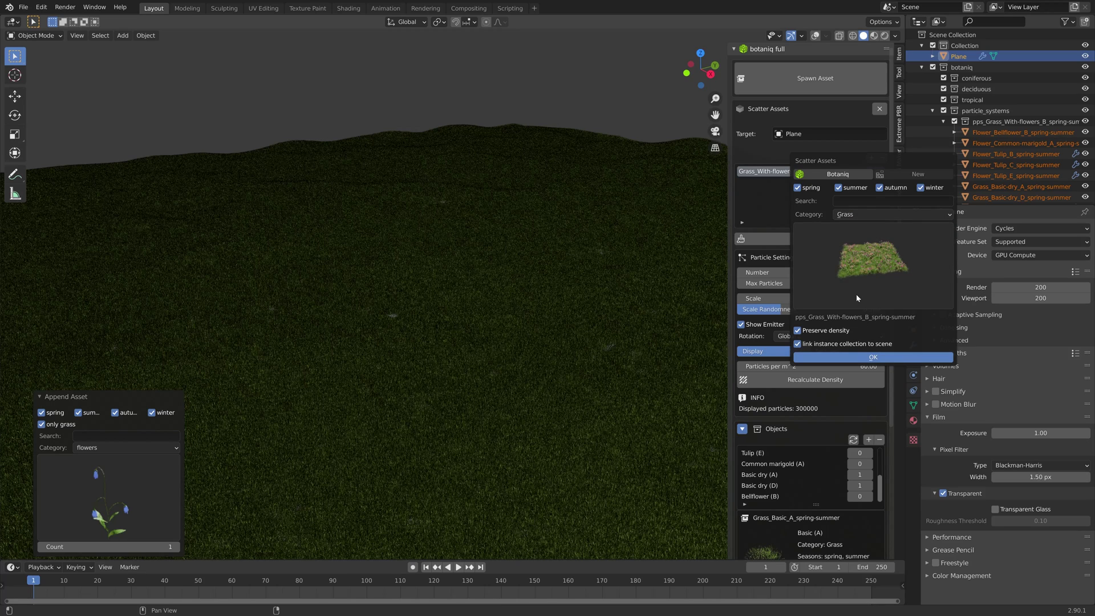
{"action": "key", "text": "Return"}
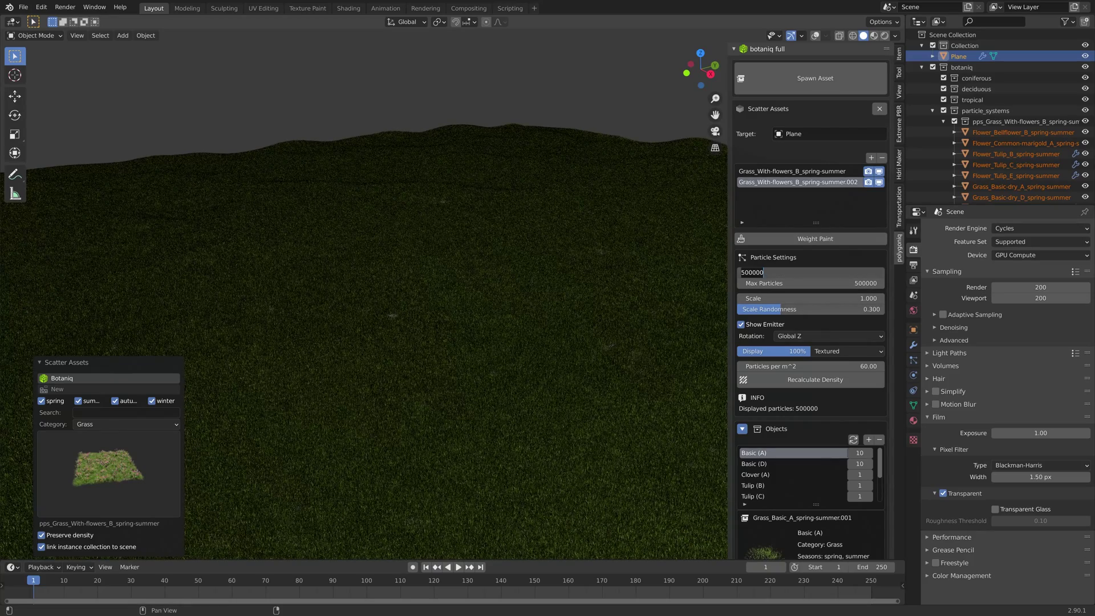
{"action": "left_click", "coordinate": [829, 272]}
{"action": "key", "text": "BackSpace"}
{"action": "key", "text": "BackSpace"}
{"action": "key", "text": "Return"}
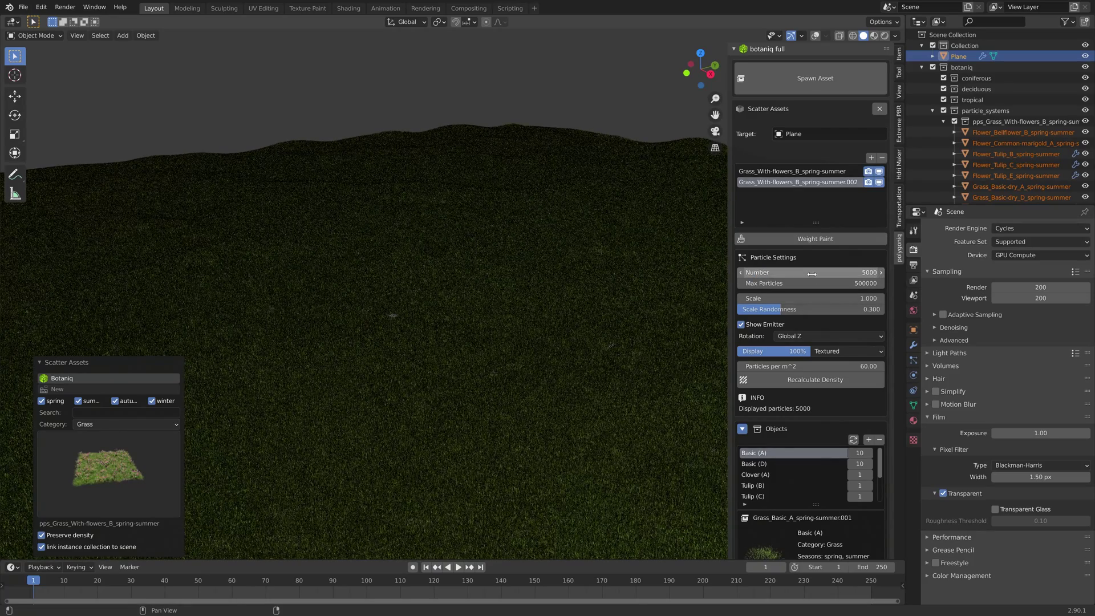
Remove every basic grass, flower and dry-grass entry from the new scatter's object list.
{"action": "left_click", "coordinate": [879, 440]}
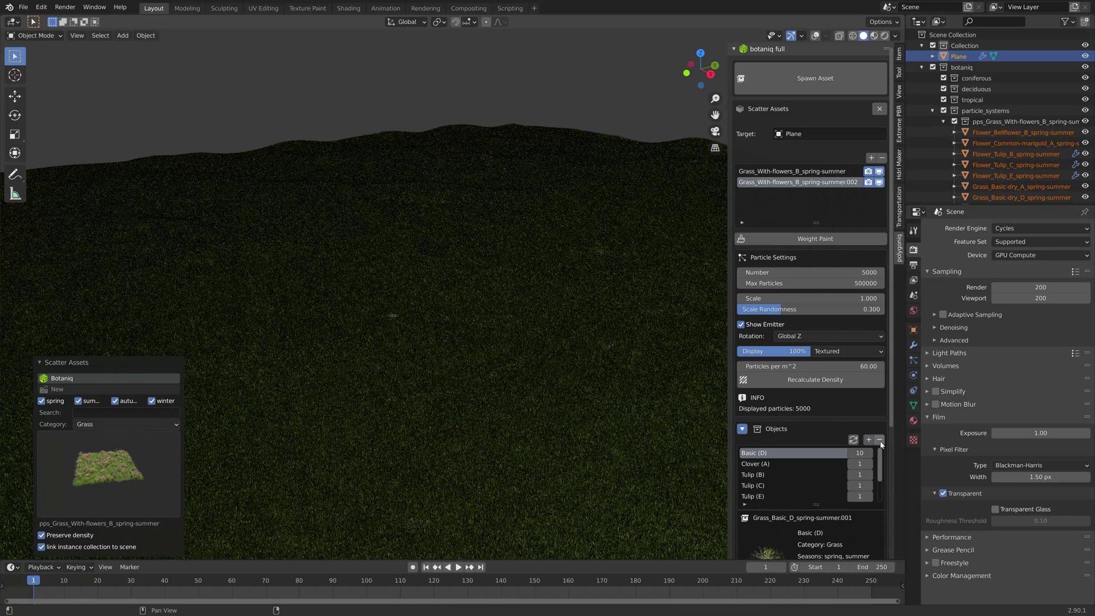
{"action": "left_click", "coordinate": [879, 441]}
{"action": "left_click", "coordinate": [879, 441]}
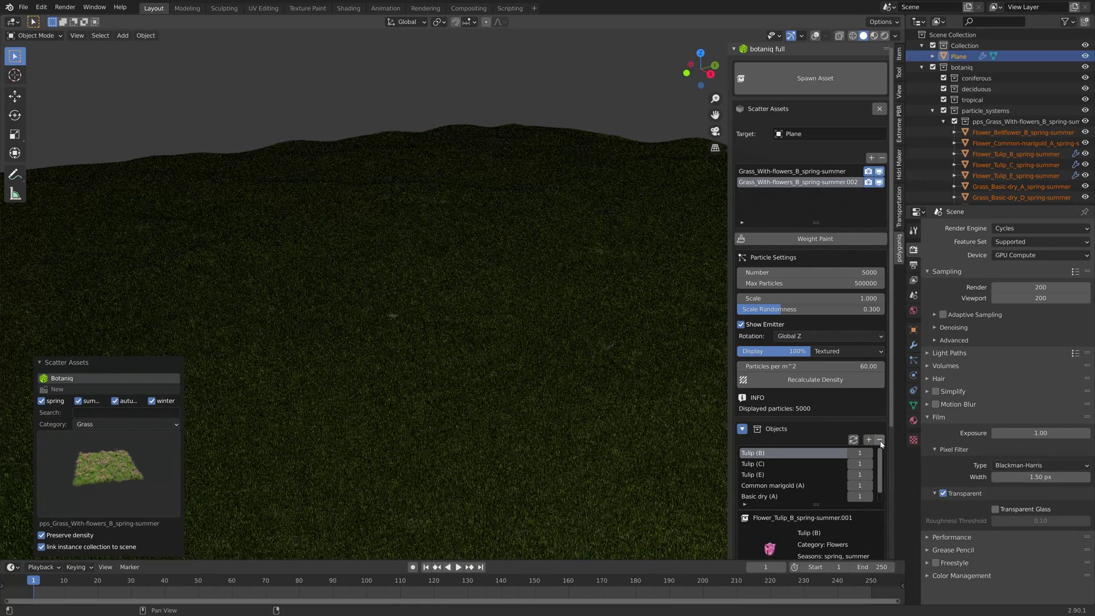
{"action": "left_click", "coordinate": [880, 440]}
{"action": "left_click", "coordinate": [880, 440]}
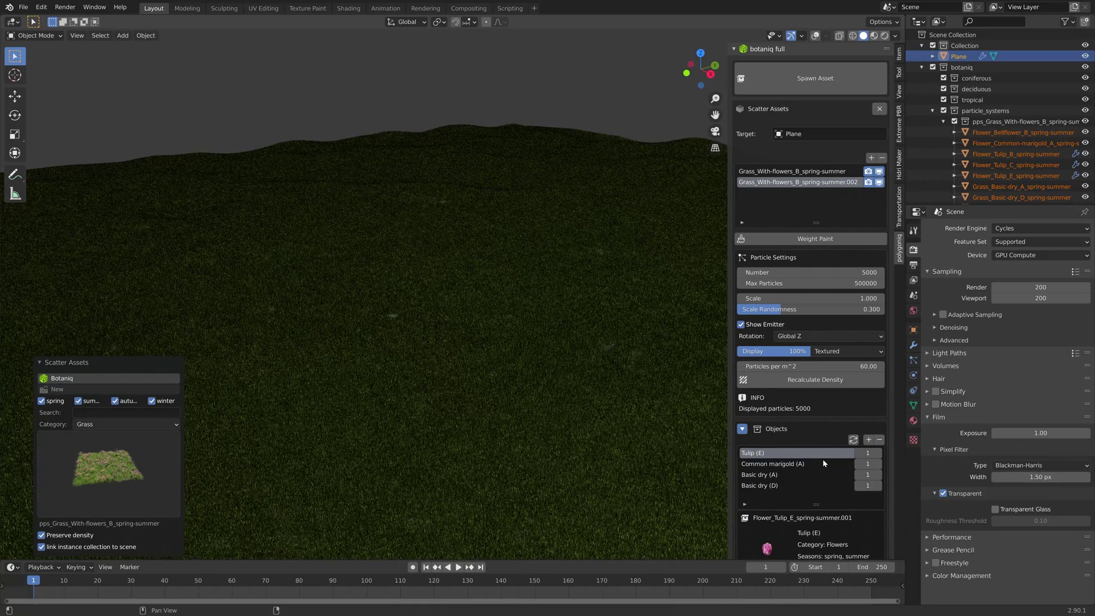
{"action": "left_click", "coordinate": [880, 440]}
{"action": "left_click", "coordinate": [880, 441]}
{"action": "left_click", "coordinate": [880, 440]}
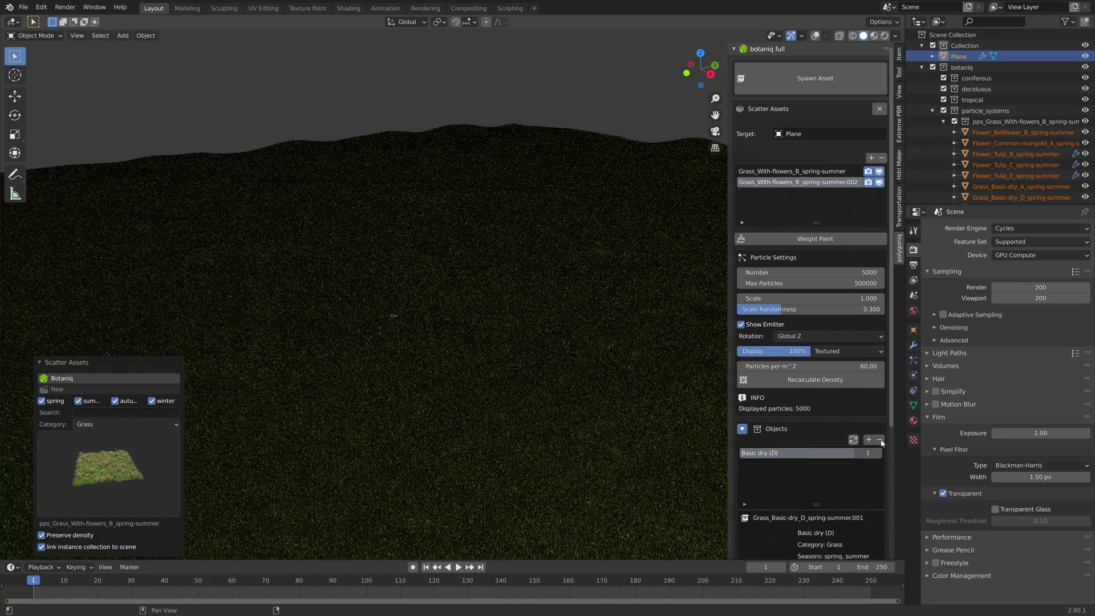
{"action": "left_click", "coordinate": [880, 440]}
Append Lavender (B) from the flower assets as the scatter's only object.
{"action": "left_click", "coordinate": [868, 439]}
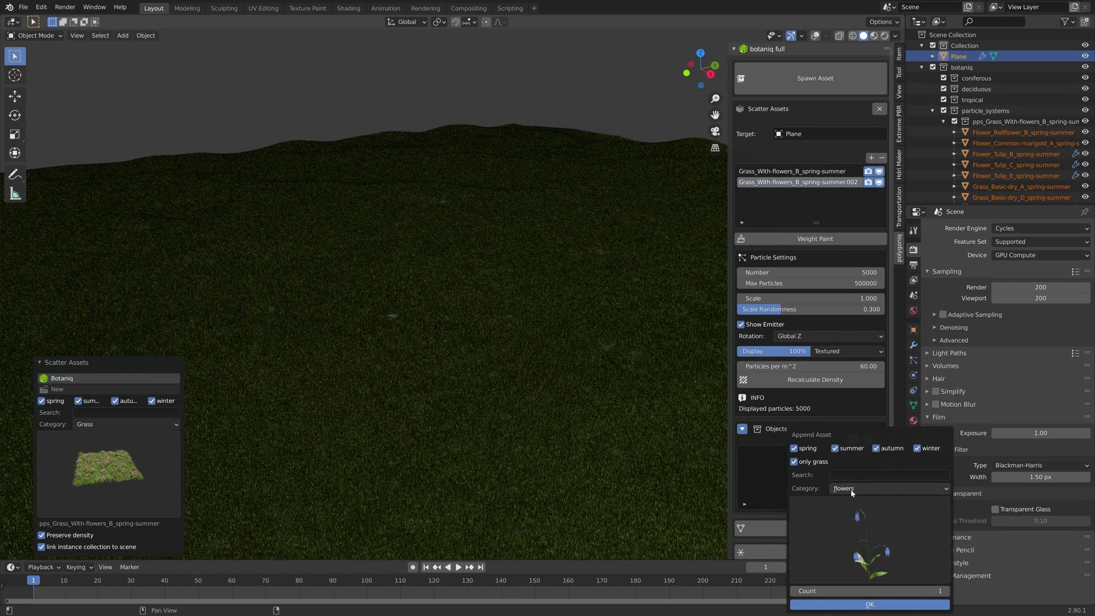
{"action": "left_click", "coordinate": [838, 530]}
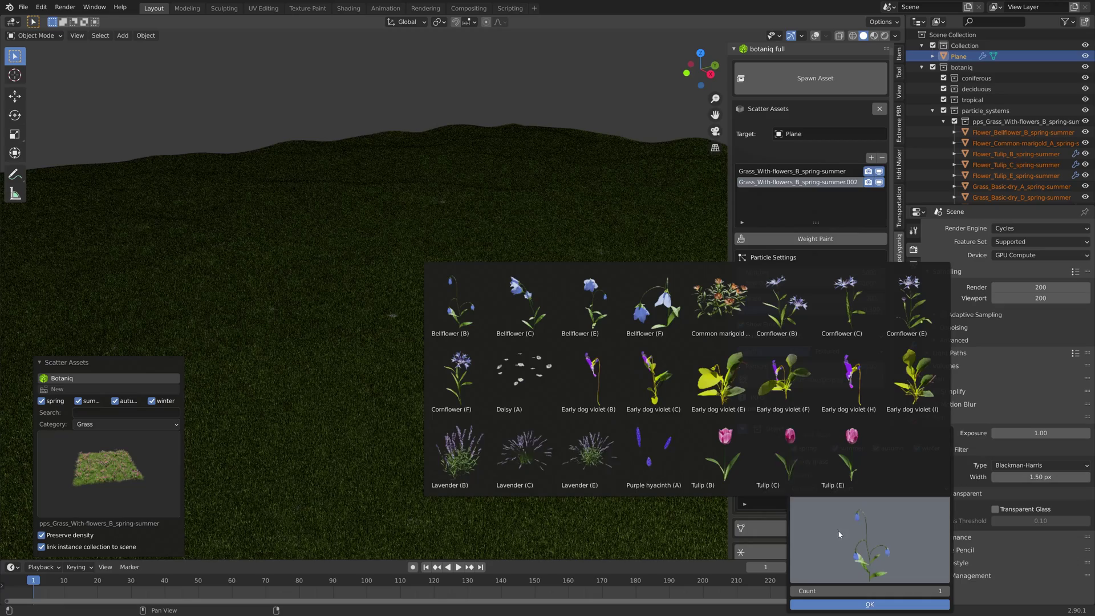
{"action": "left_click", "coordinate": [456, 453]}
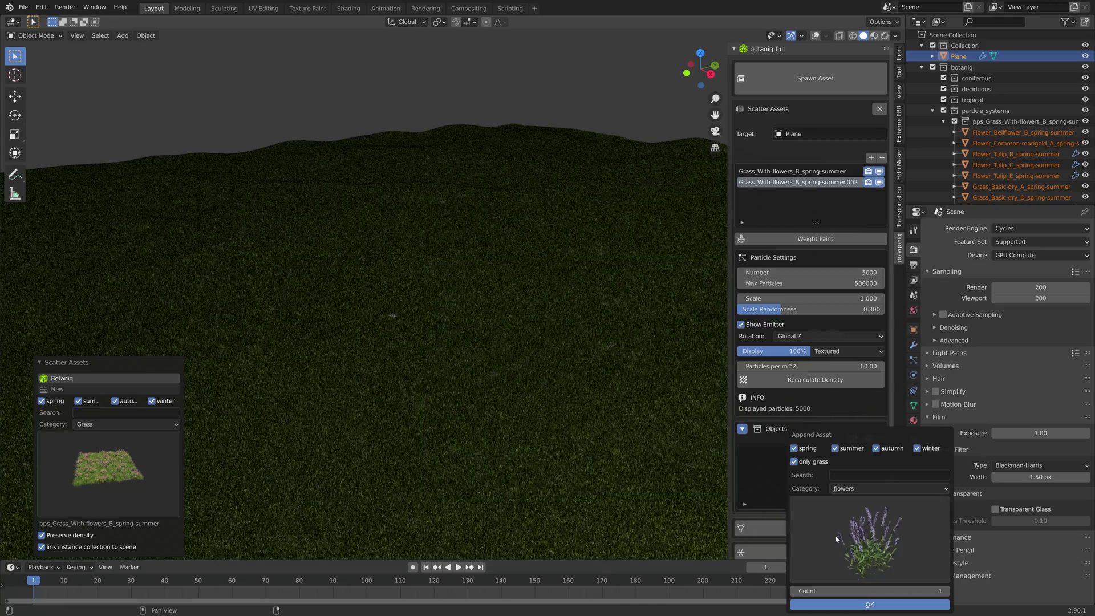
{"action": "left_click", "coordinate": [868, 603]}
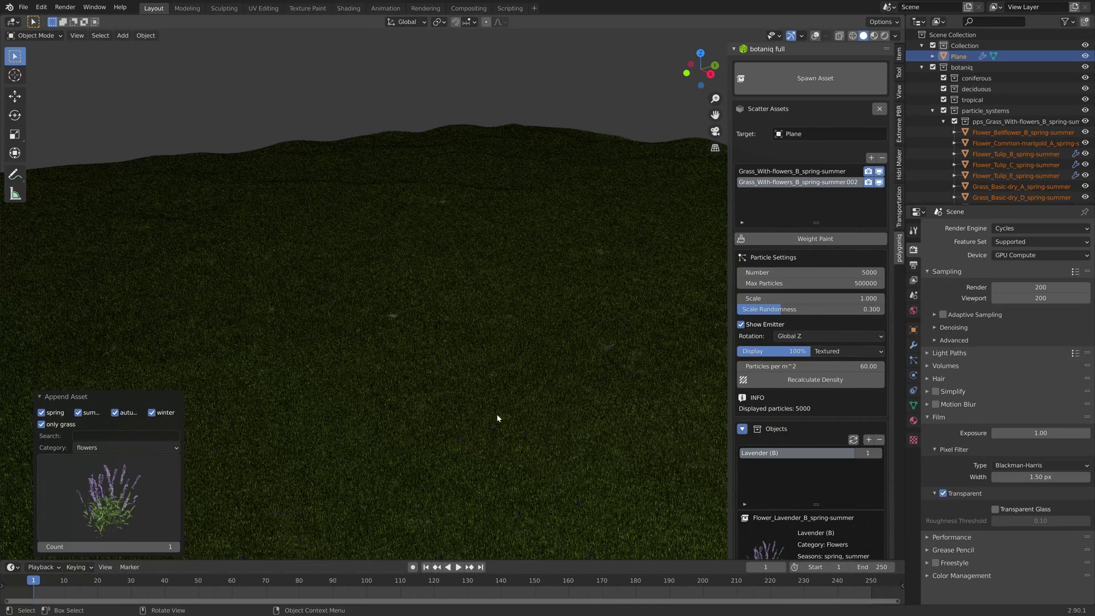
Enlarge the lavender to particle scale 3.410, view it rendered, then remove Lavender (B).
{"action": "mouse_move", "coordinate": [489, 412]}
{"action": "middle_mouse_down"}
{"action": "mouse_move", "coordinate": [489, 399]}
{"action": "mouse_move", "coordinate": [489, 411]}
{"action": "middle_mouse_up"}
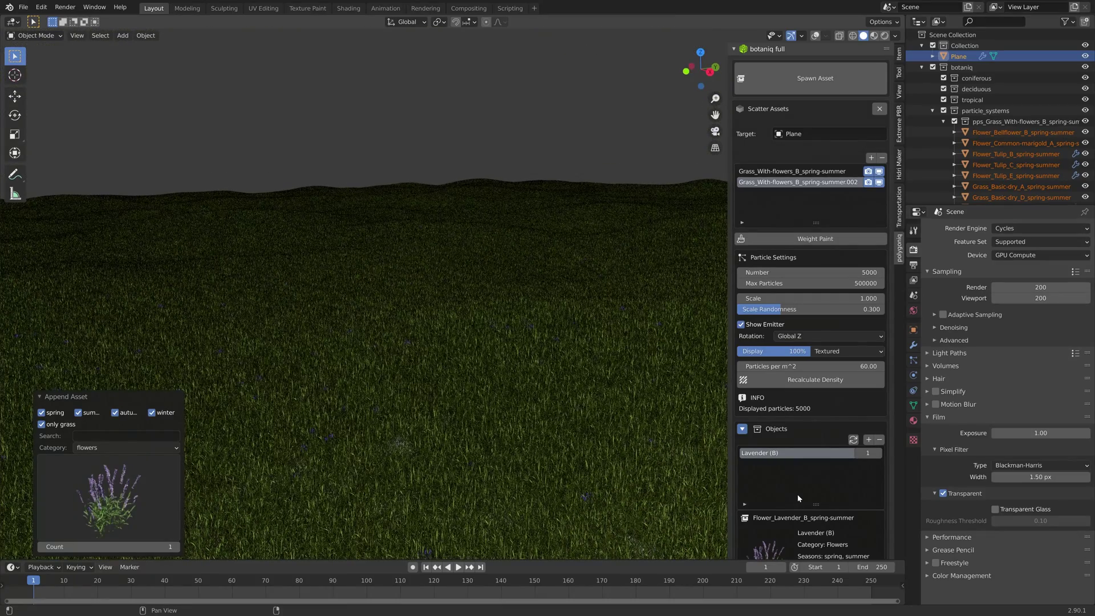
{"action": "mouse_move", "coordinate": [809, 299]}
{"action": "left_mouse_down"}
{"action": "mouse_move", "coordinate": [861, 299]}
{"action": "mouse_move", "coordinate": [798, 298]}
{"action": "left_mouse_up"}
{"action": "left_click_drag", "start_coordinate": [798, 298], "coordinate": [810, 298]}
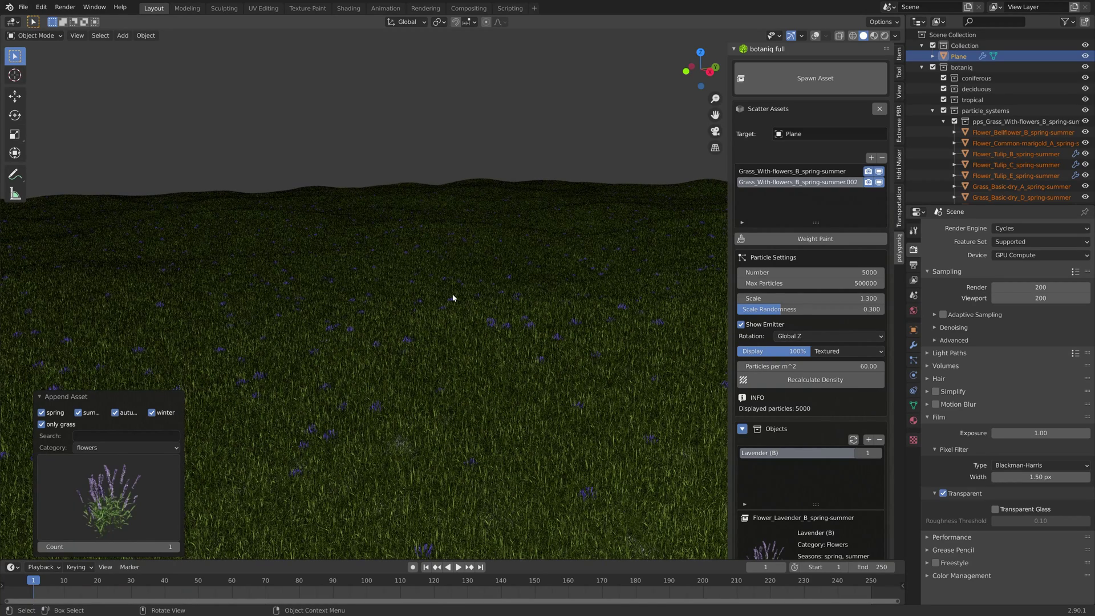
{"action": "left_click", "coordinate": [884, 36]}
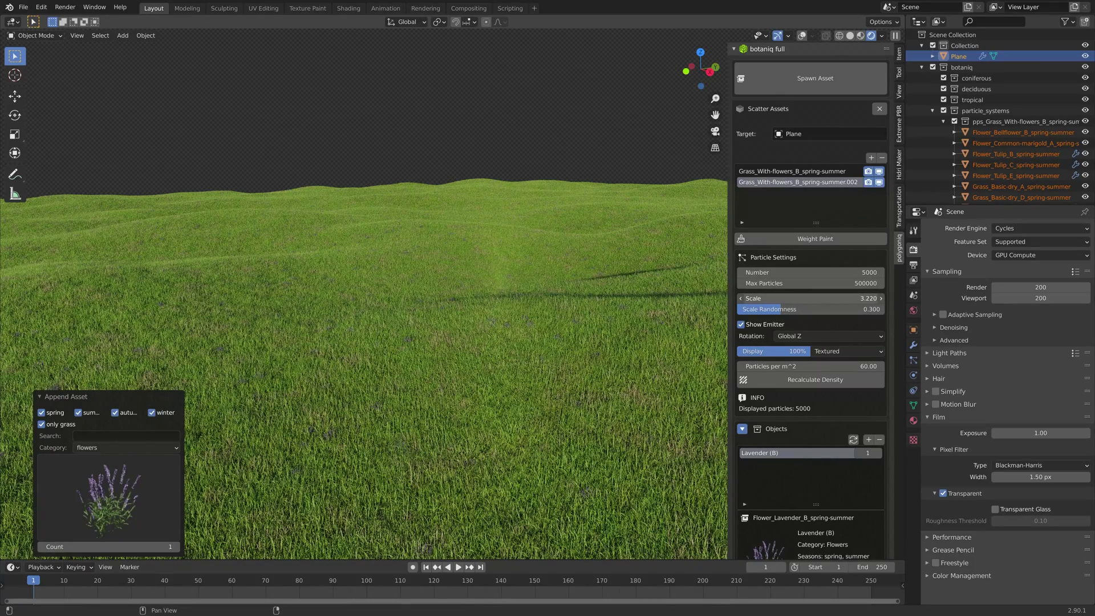
{"action": "left_click_drag", "start_coordinate": [792, 298], "coordinate": [804, 298]}
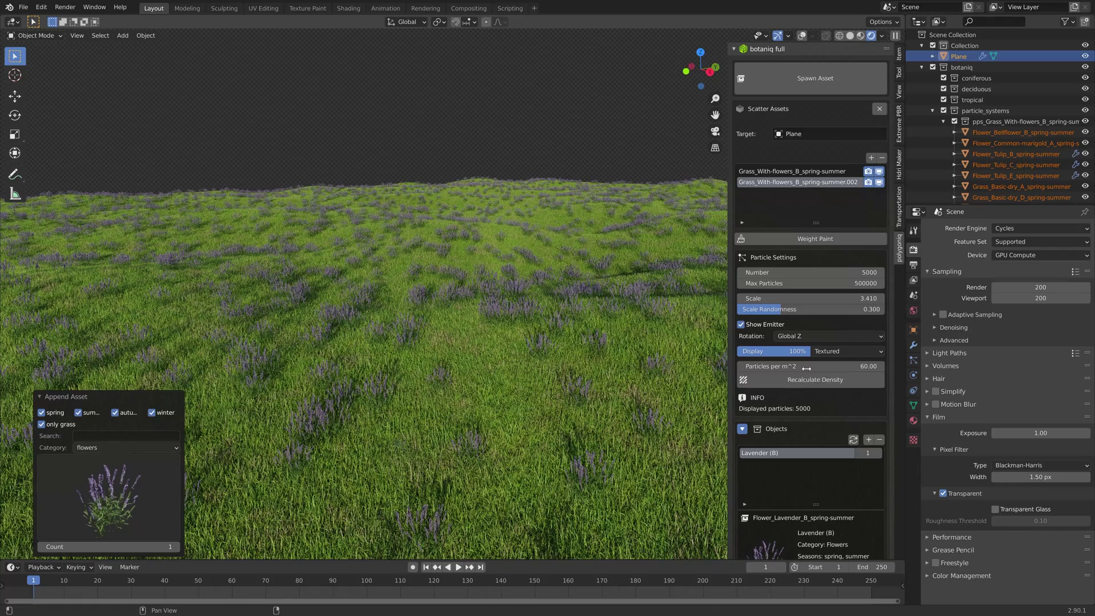
{"action": "left_click", "coordinate": [877, 442]}
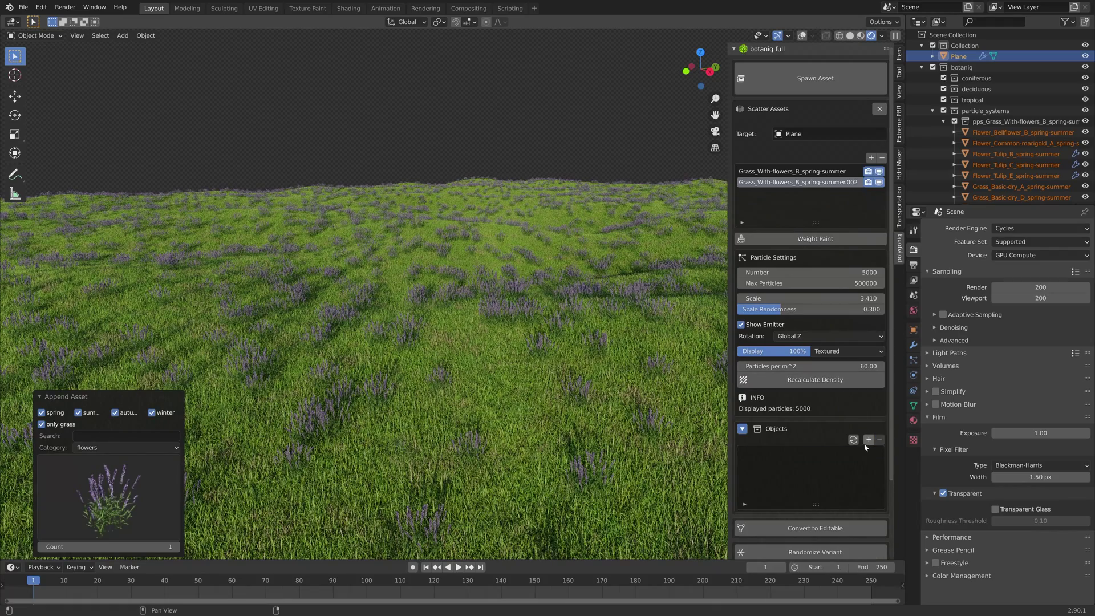
Add Bellflower (E) from the flower assets to the scatter and recalculate density.
{"action": "left_click", "coordinate": [868, 439]}
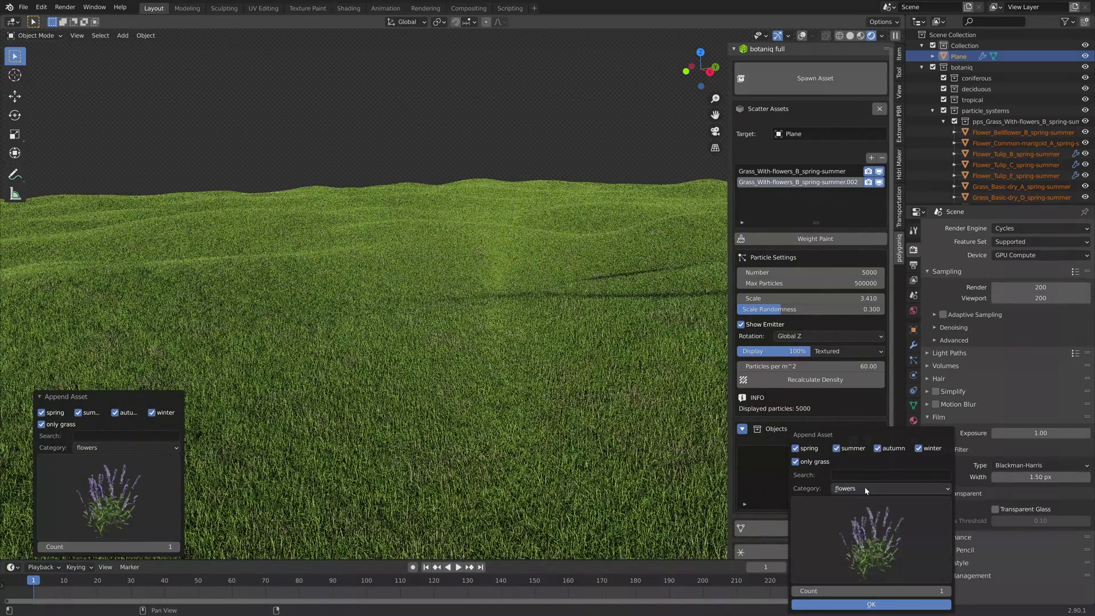
{"action": "left_click", "coordinate": [871, 536]}
{"action": "left_click", "coordinate": [553, 312]}
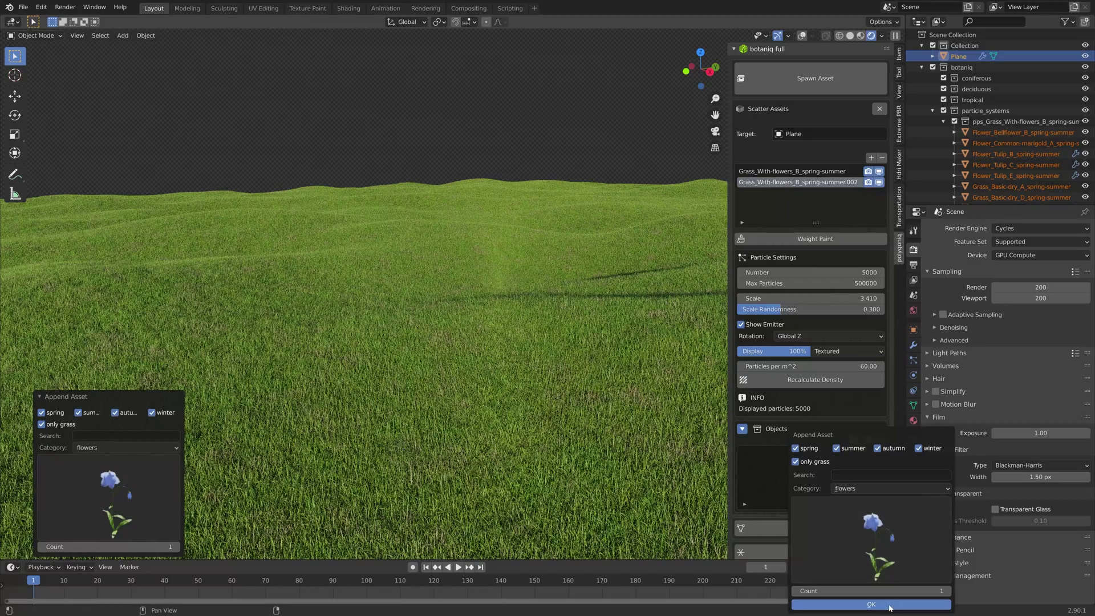
{"action": "key", "text": "Return"}
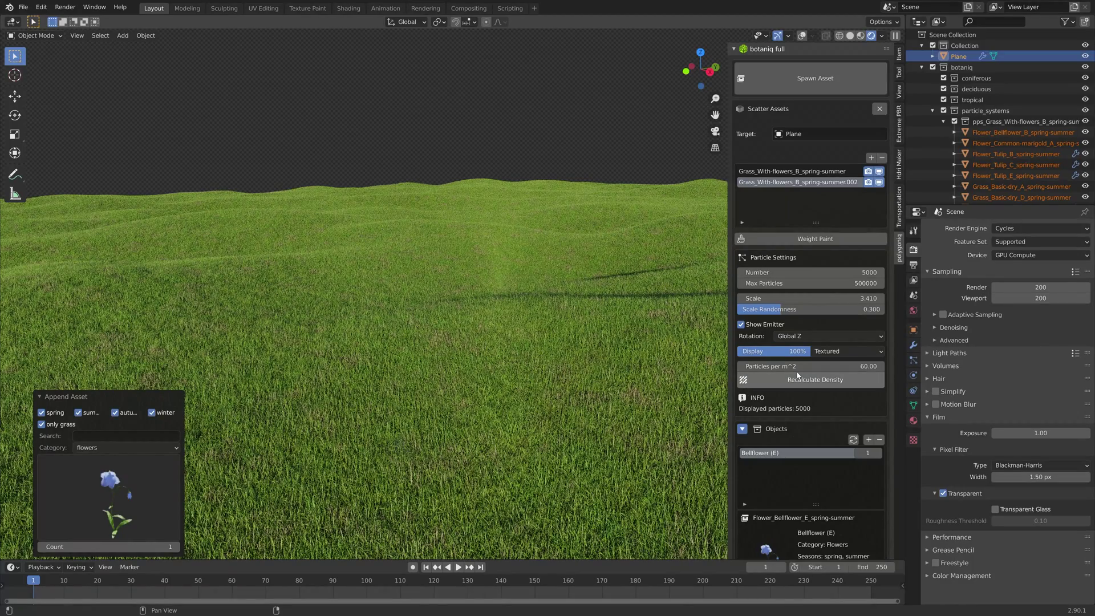
{"action": "left_click", "coordinate": [797, 378]}
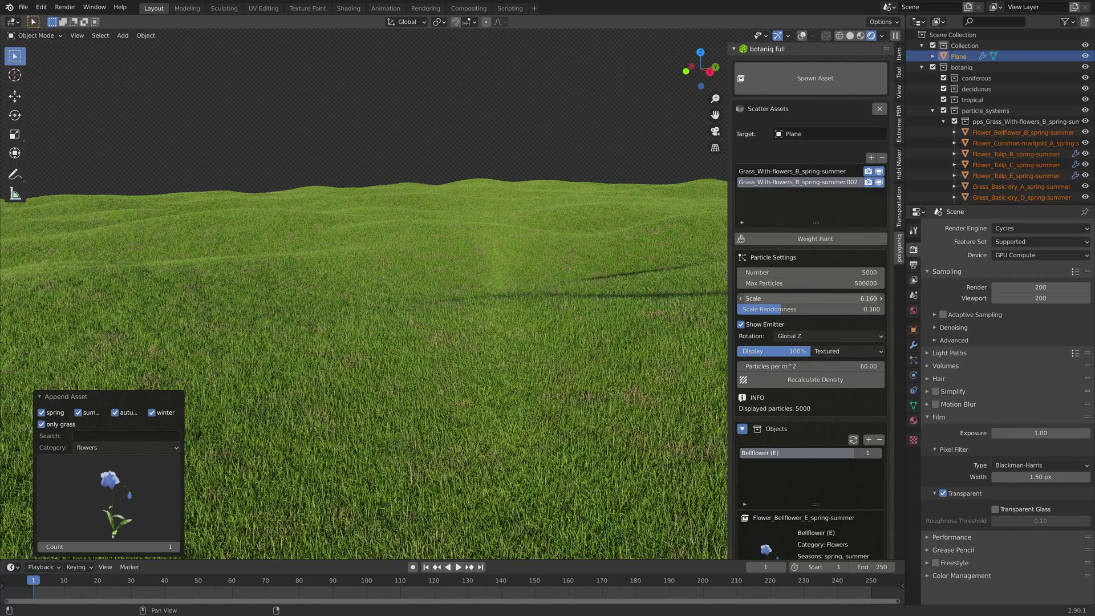
Try bellflower particle scales of 5 and 15, settling on 10.000.
{"action": "left_click_drag", "start_coordinate": [809, 298], "coordinate": [437, 377]}
{"action": "left_click", "coordinate": [758, 299]}
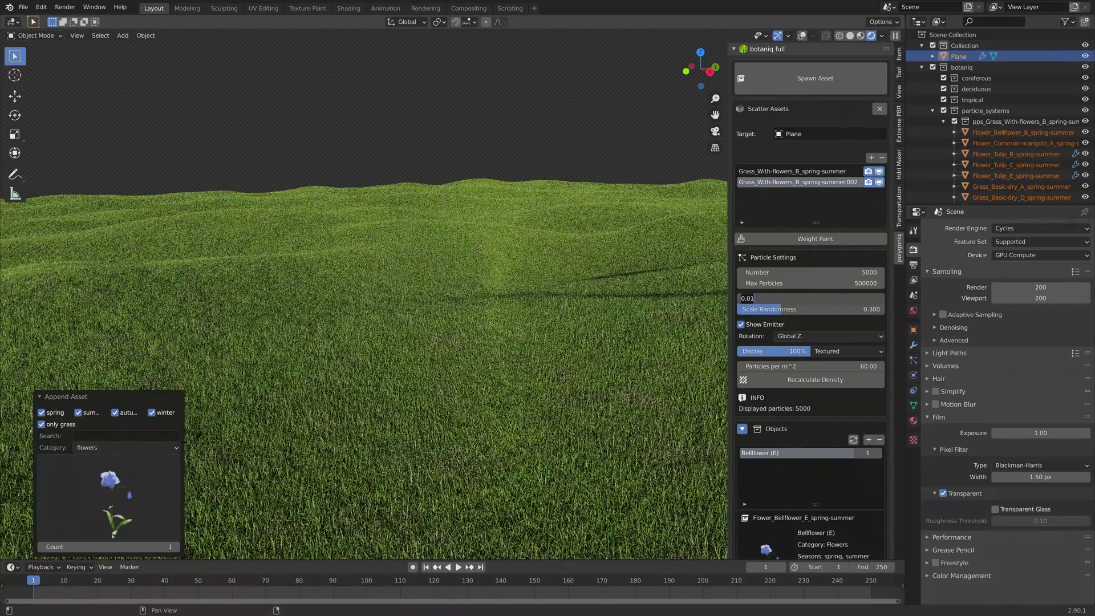
{"action": "type", "text": "5"}
{"action": "key", "text": "Return"}
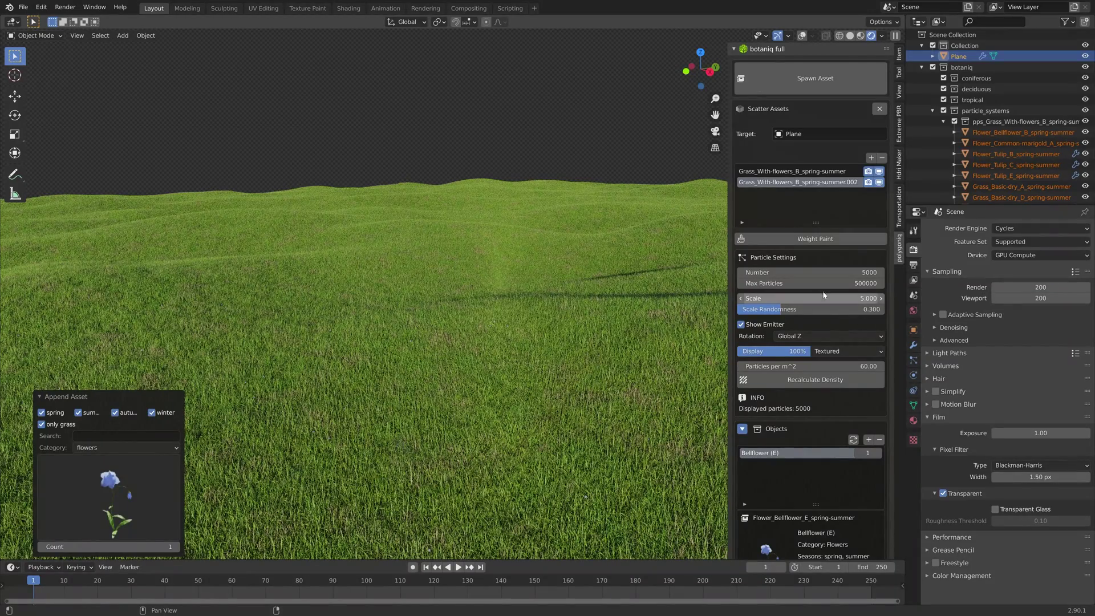
{"action": "left_click", "coordinate": [823, 296]}
{"action": "type", "text": "15"}
{"action": "key", "text": "Return"}
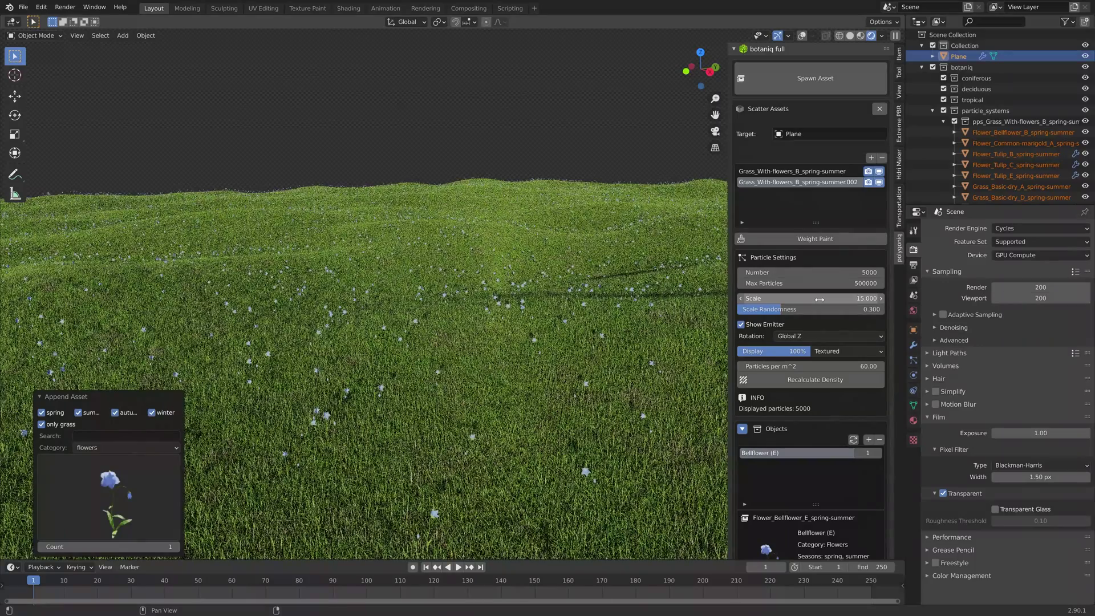
{"action": "left_click", "coordinate": [819, 299]}
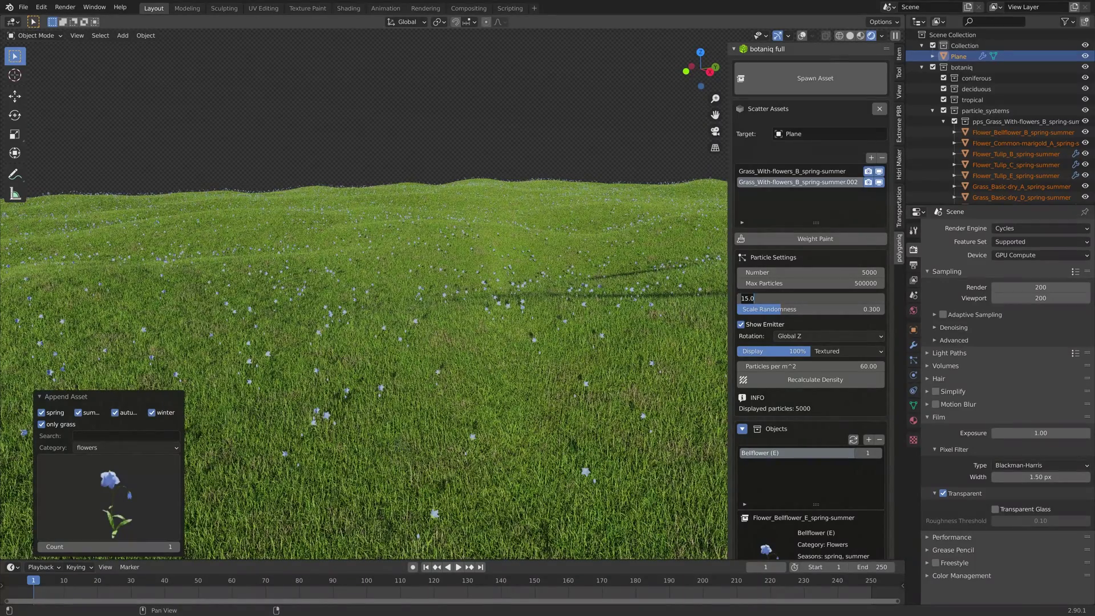
{"action": "type", "text": "10"}
{"action": "key", "text": "Return"}
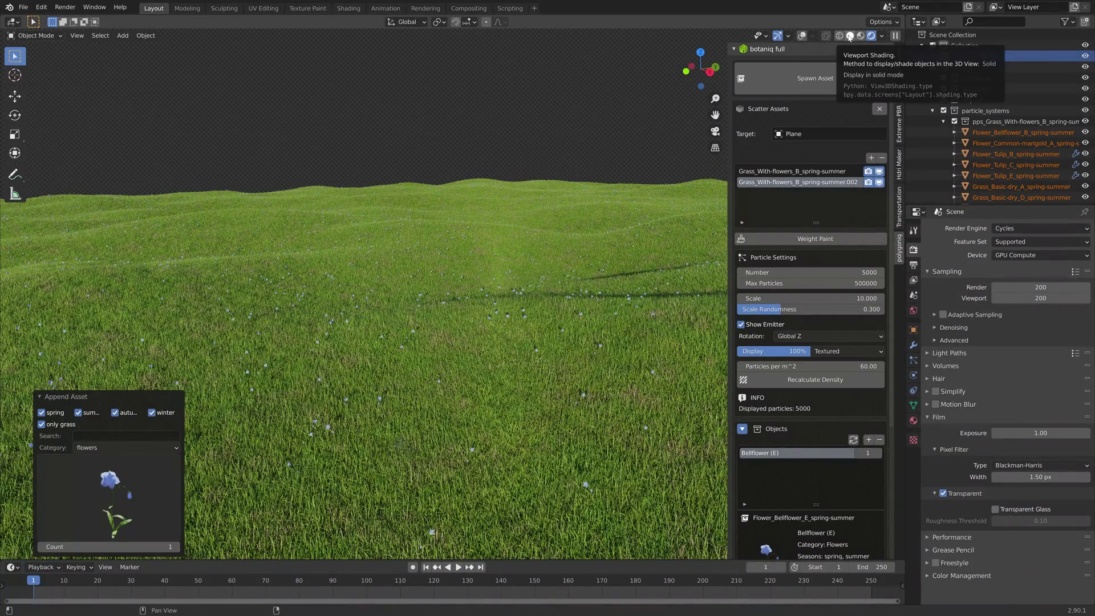
Return to Solid shading and delete both grass scatter systems from the plane.
{"action": "left_click", "coordinate": [849, 37]}
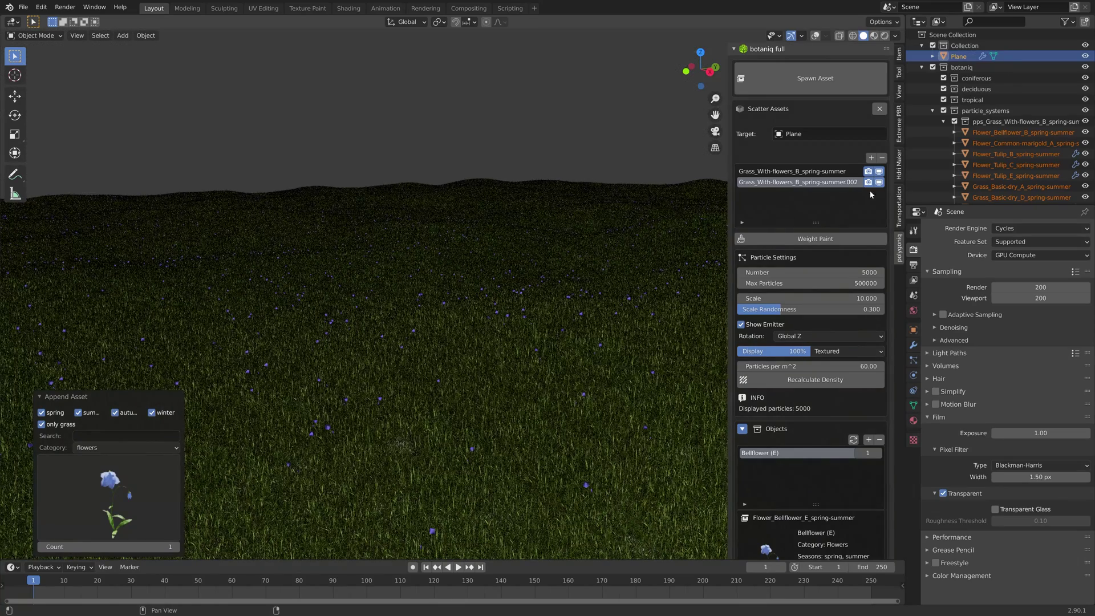
{"action": "left_click", "coordinate": [882, 159]}
{"action": "left_click", "coordinate": [882, 159]}
{"action": "left_click", "coordinate": [811, 74]}
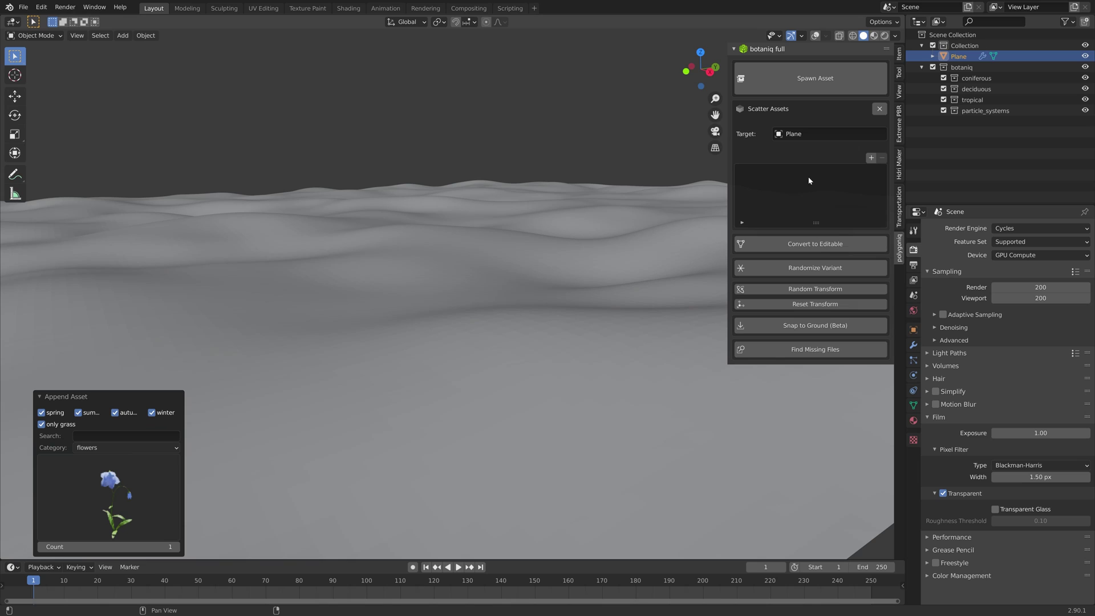
Start a new scatter with category Weeds and choose the Swamp (C) asset.
{"action": "left_click", "coordinate": [868, 159]}
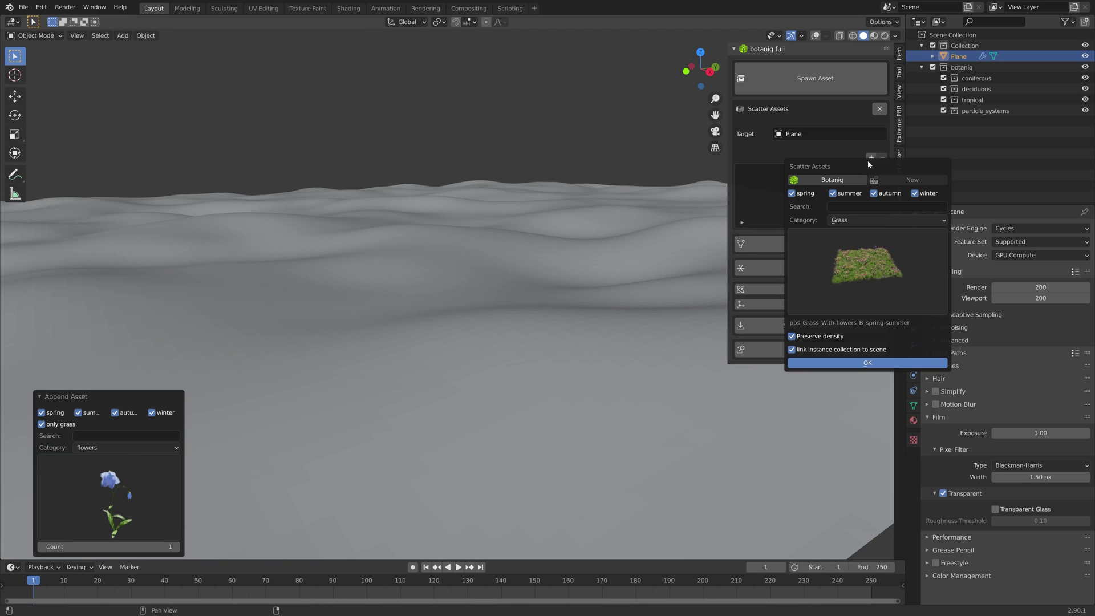
{"action": "left_click", "coordinate": [871, 220]}
{"action": "left_click", "coordinate": [870, 244]}
{"action": "left_click", "coordinate": [855, 277]}
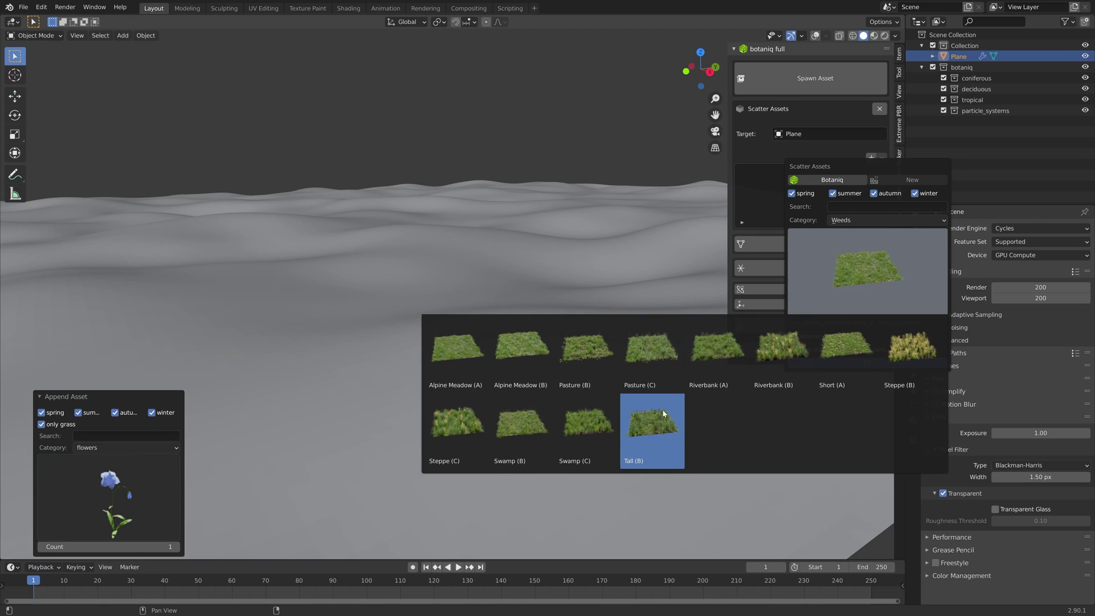
{"action": "left_click", "coordinate": [593, 436]}
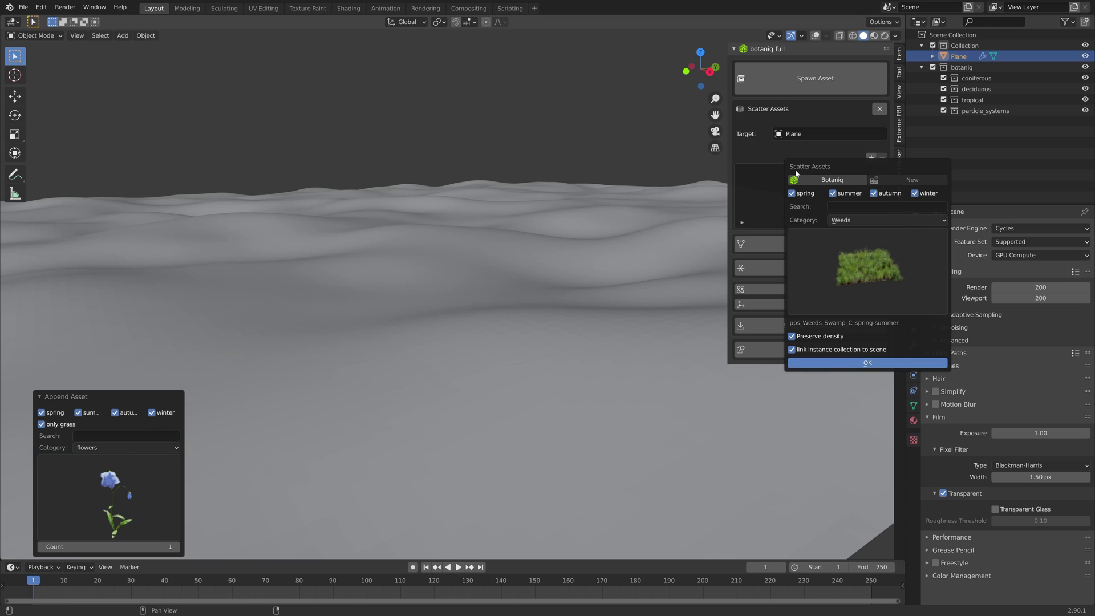
Scatter the Swamp (C) weeds at particle scale 5.000 and check them in Rendered shading.
{"action": "key", "text": "Return"}
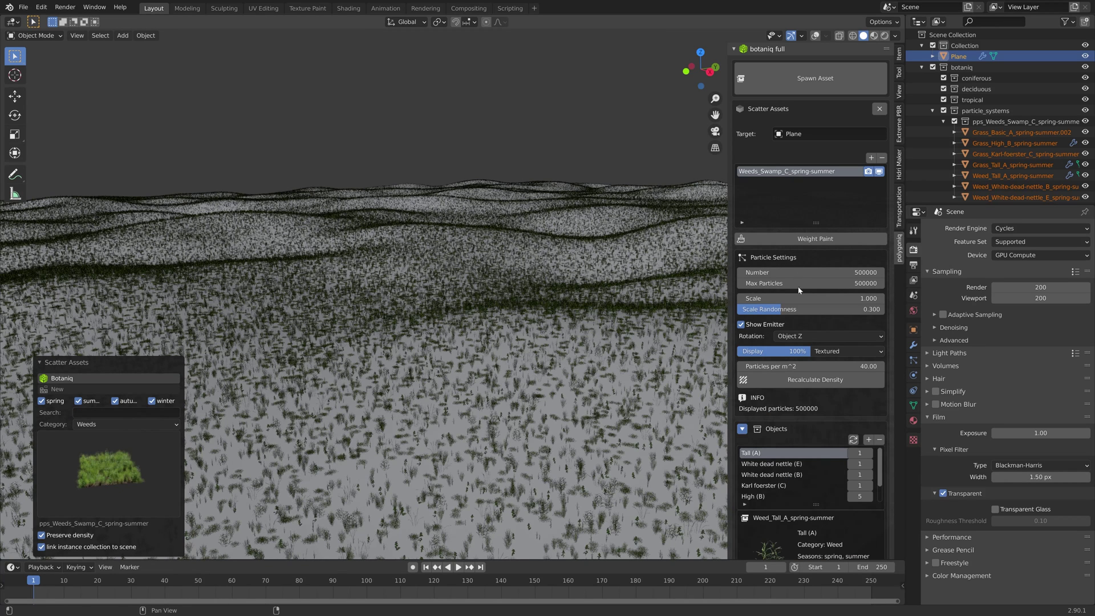
{"action": "left_click", "coordinate": [816, 298]}
{"action": "key", "text": "Return"}
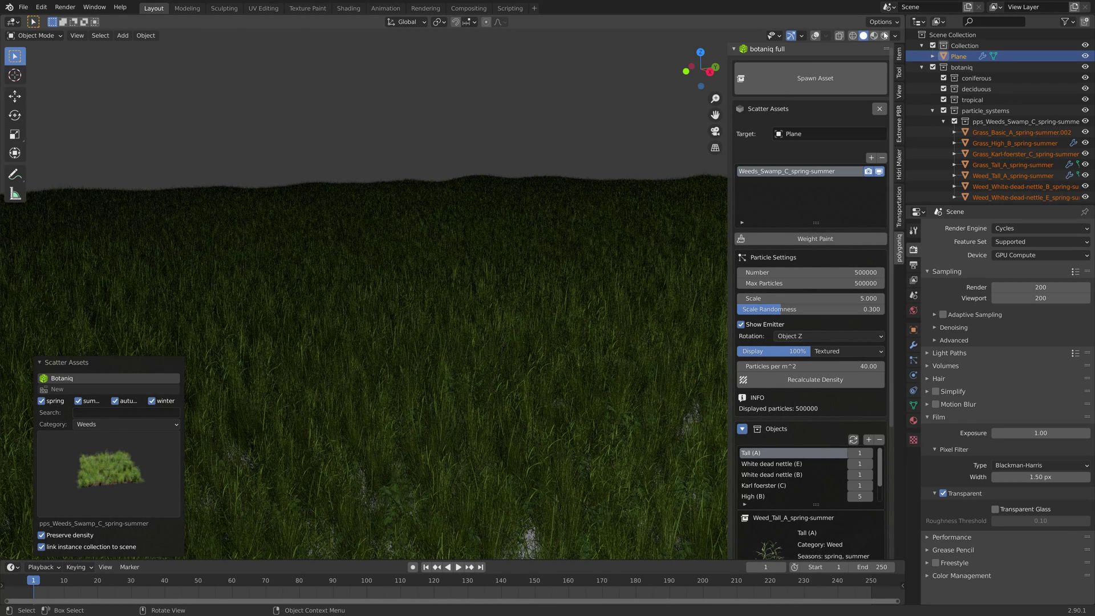
{"action": "left_click", "coordinate": [884, 35]}
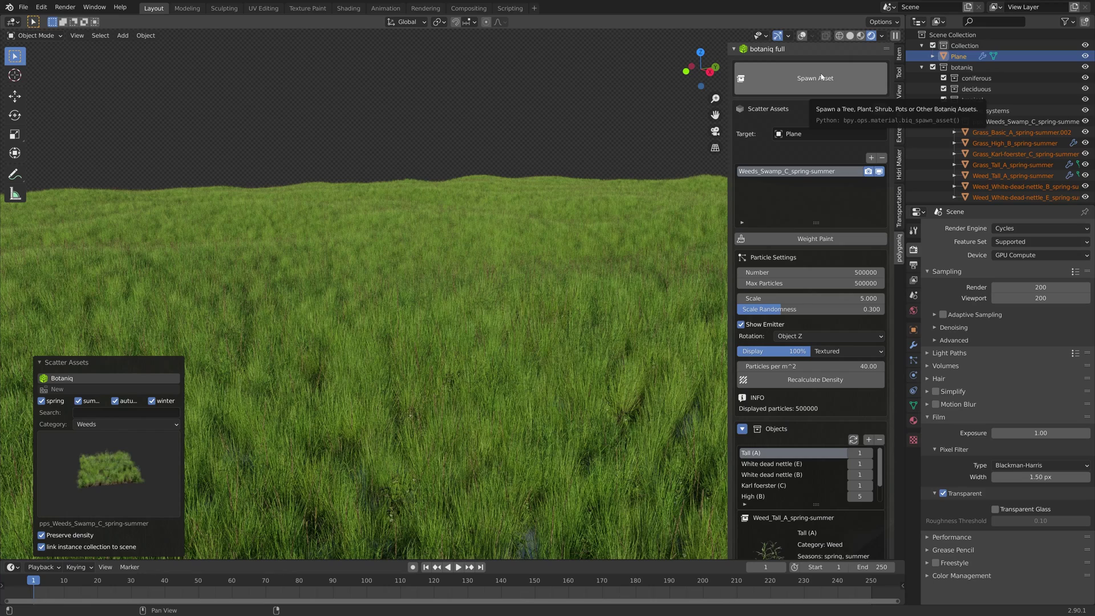
{"action": "left_click", "coordinate": [852, 36]}
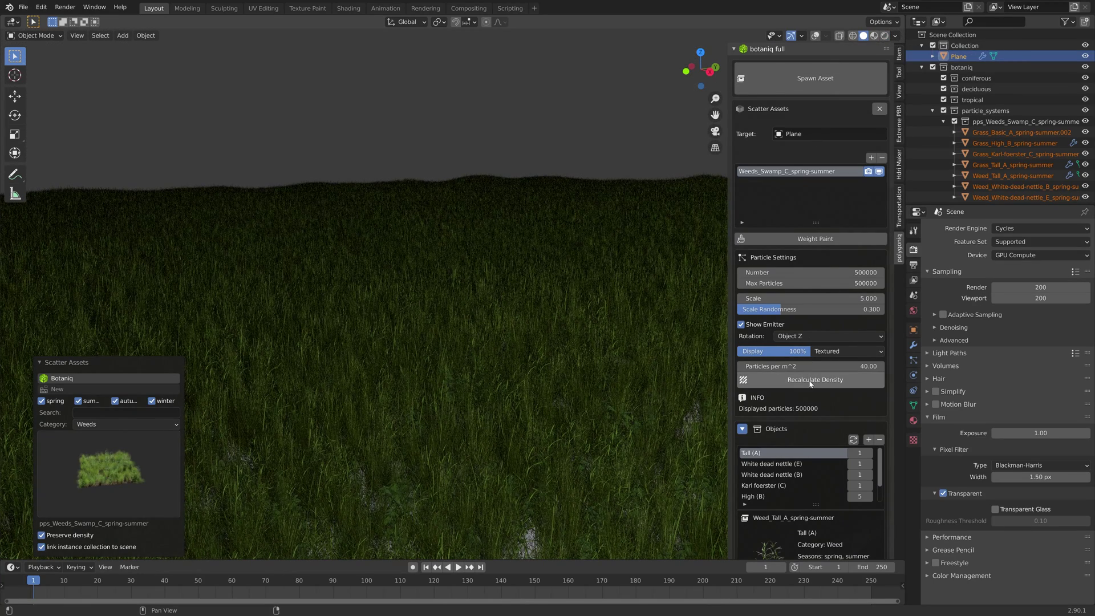
Weight-paint a straight strip of swamp weeds across the plane.
{"action": "left_click", "coordinate": [818, 239]}
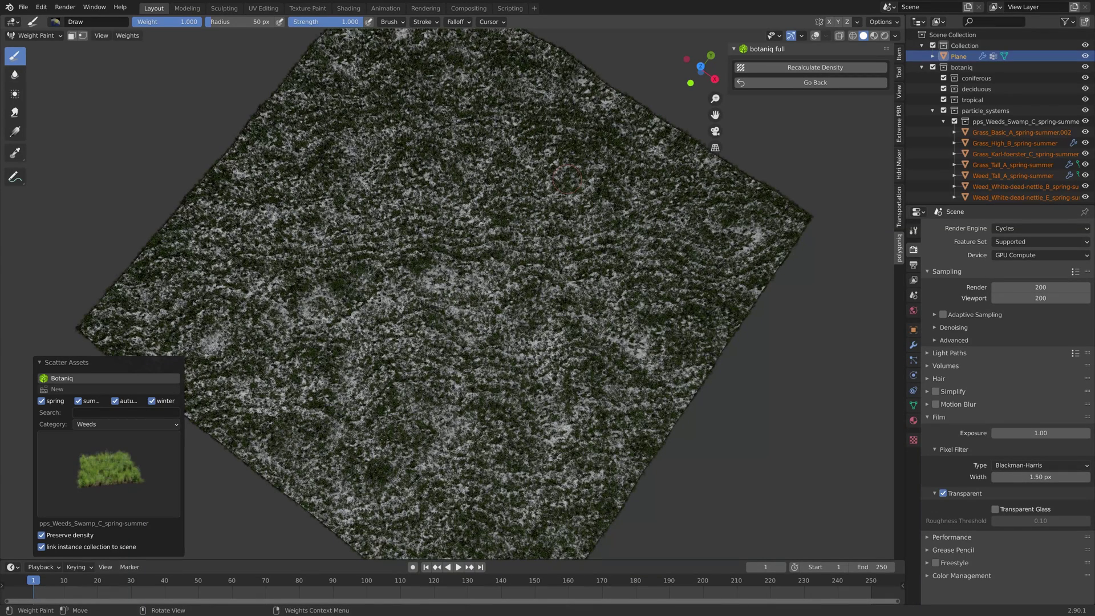
{"action": "left_click", "coordinate": [566, 180]}
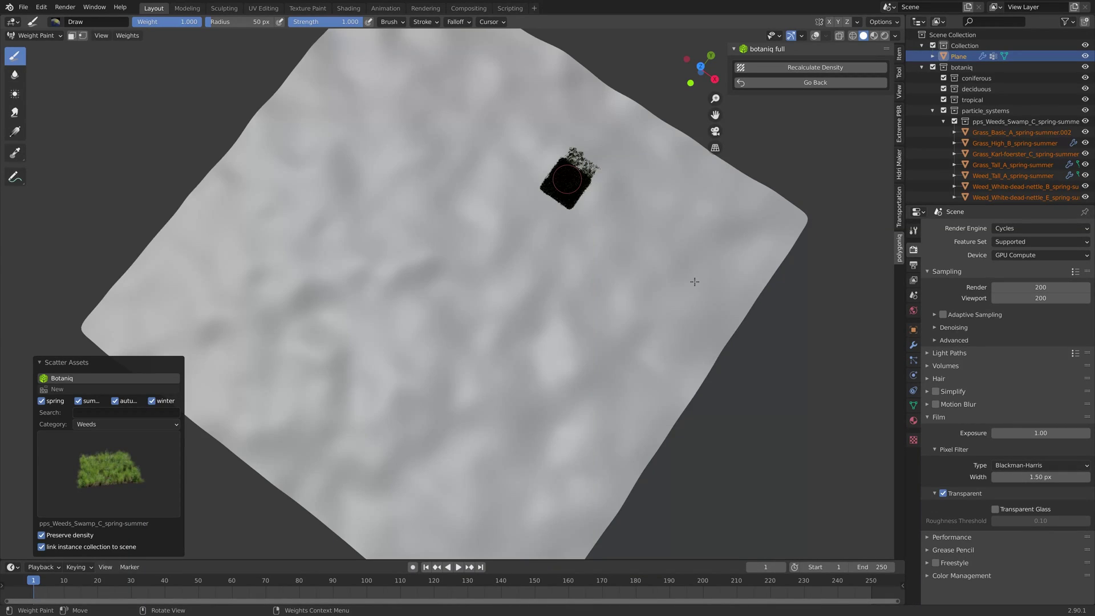
{"action": "left_click_drag", "start_coordinate": [566, 180], "coordinate": [694, 282]}
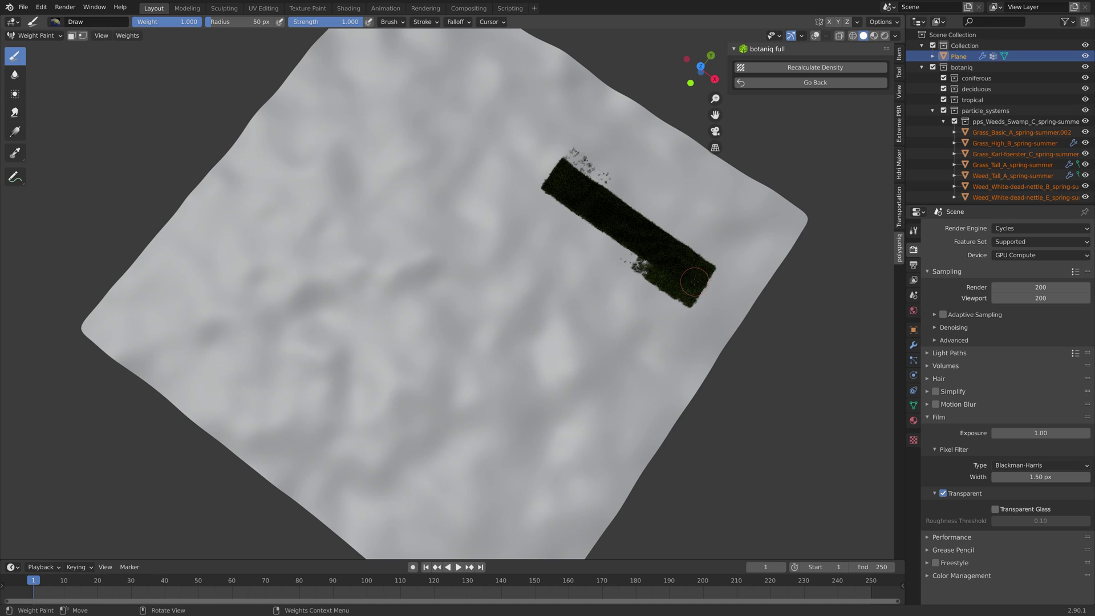
{"action": "middle_click_drag", "start_coordinate": [642, 229], "coordinate": [648, 146]}
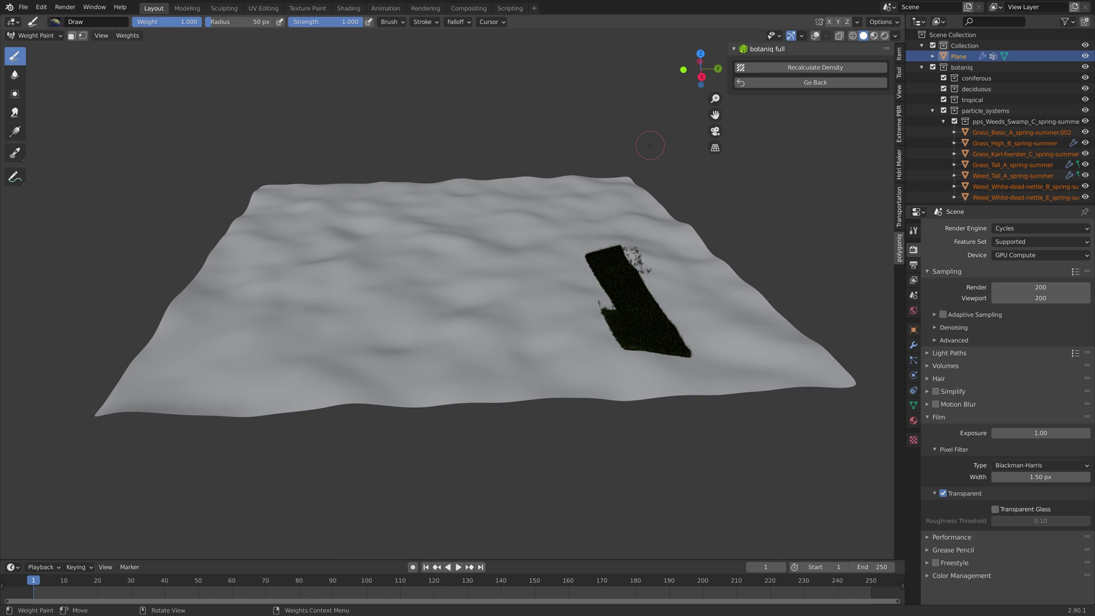
Apply the terrain's Subdivision modifier from the Modifier tab.
{"action": "left_click", "coordinate": [912, 344]}
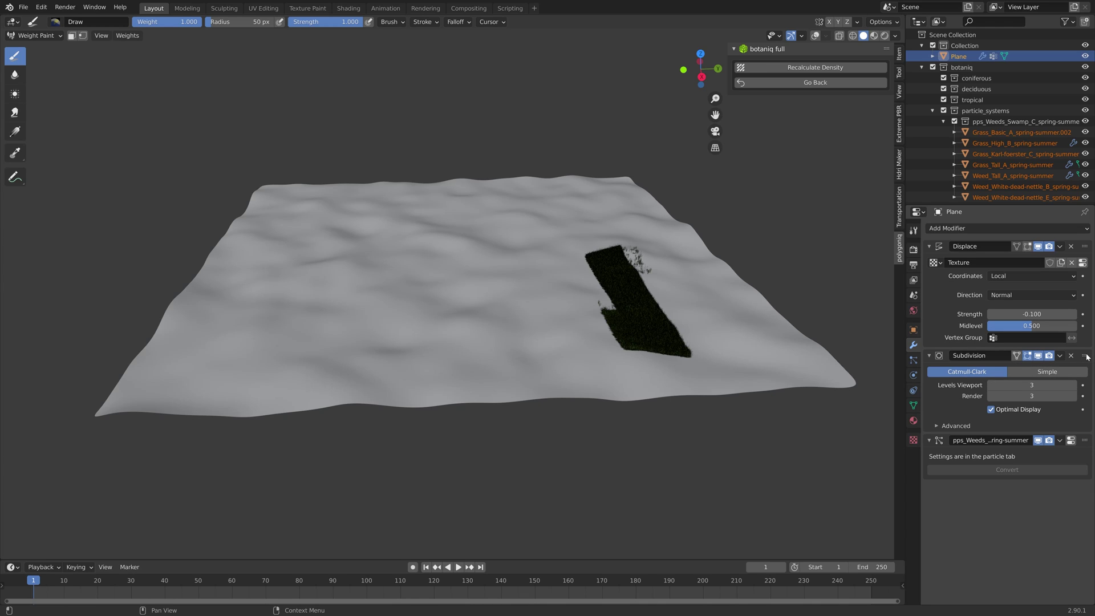
{"action": "left_click", "coordinate": [1060, 355]}
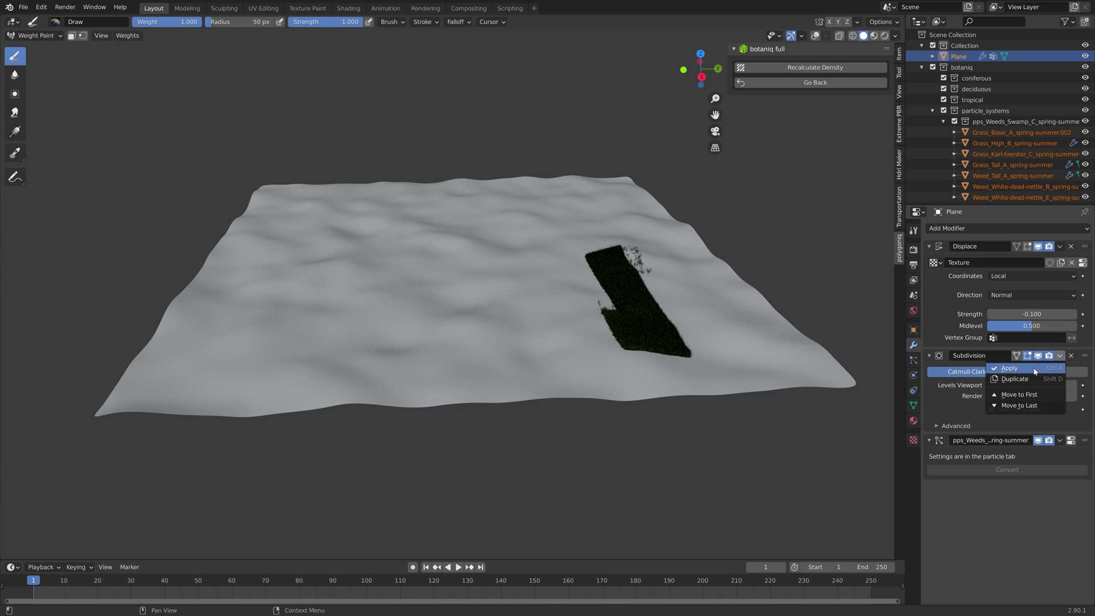
{"action": "left_click", "coordinate": [1035, 371]}
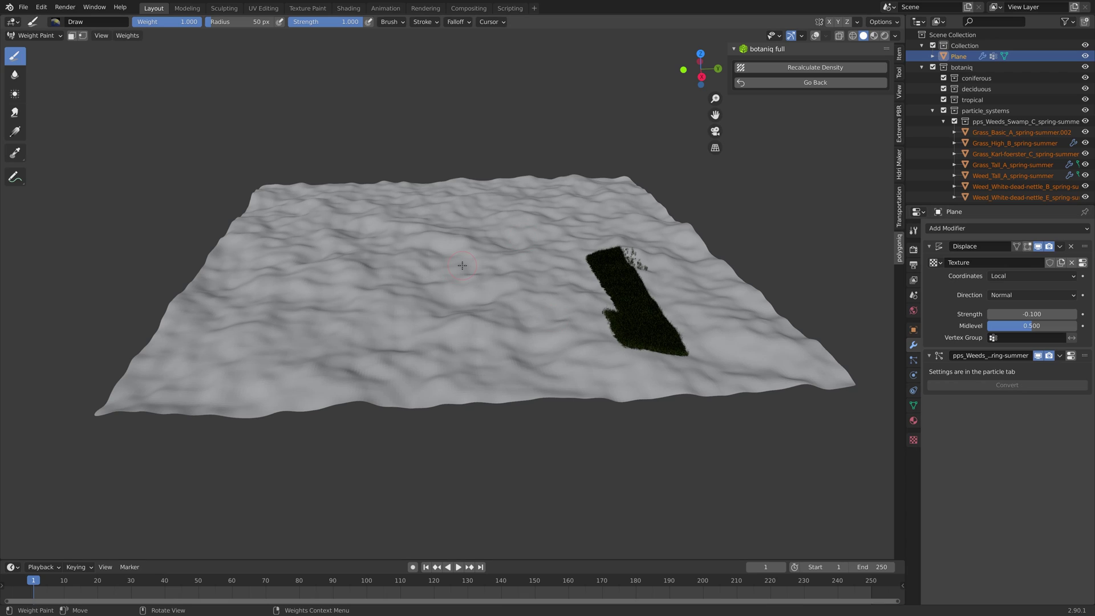
Set a 5000 particle limit and weight-paint the letters O, l, a and y in weeds.
{"action": "left_click", "coordinate": [814, 83]}
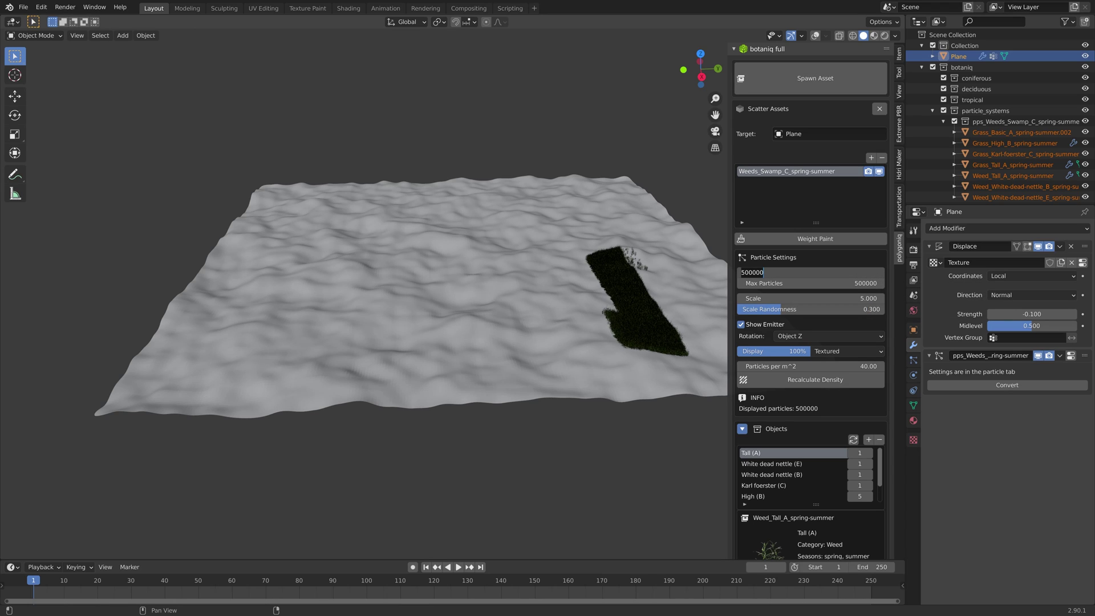
{"action": "key", "text": "Return"}
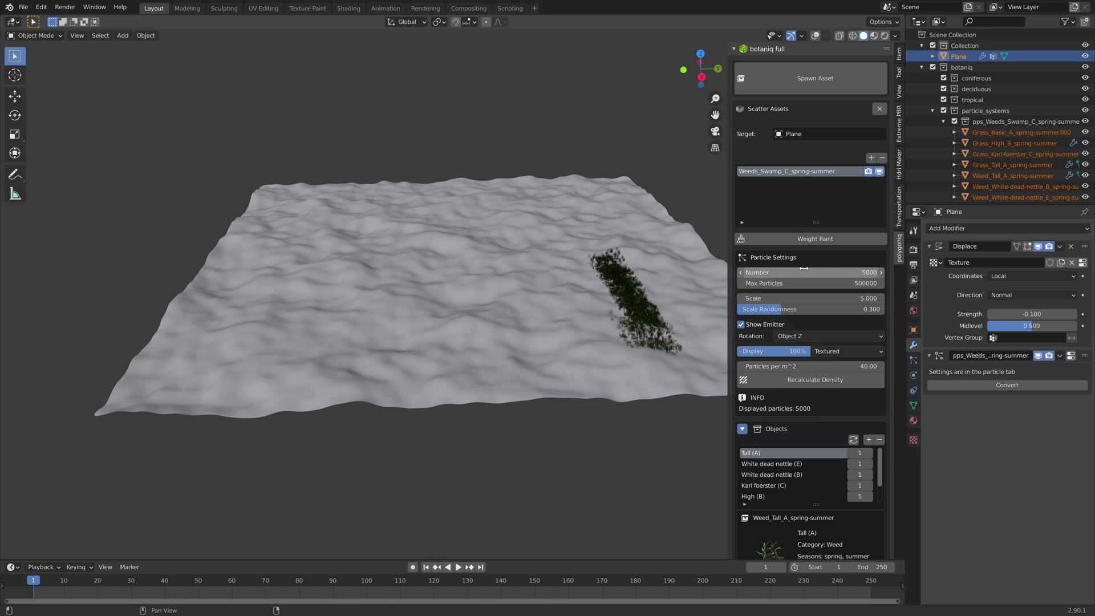
{"action": "left_click", "coordinate": [815, 238]}
{"action": "middle_click_drag", "start_coordinate": [457, 272], "coordinate": [426, 215]}
{"action": "mouse_move", "coordinate": [341, 164]}
{"action": "left_mouse_down"}
{"action": "mouse_move", "coordinate": [282, 197]}
{"action": "mouse_move", "coordinate": [381, 192]}
{"action": "mouse_move", "coordinate": [342, 163]}
{"action": "left_mouse_up"}
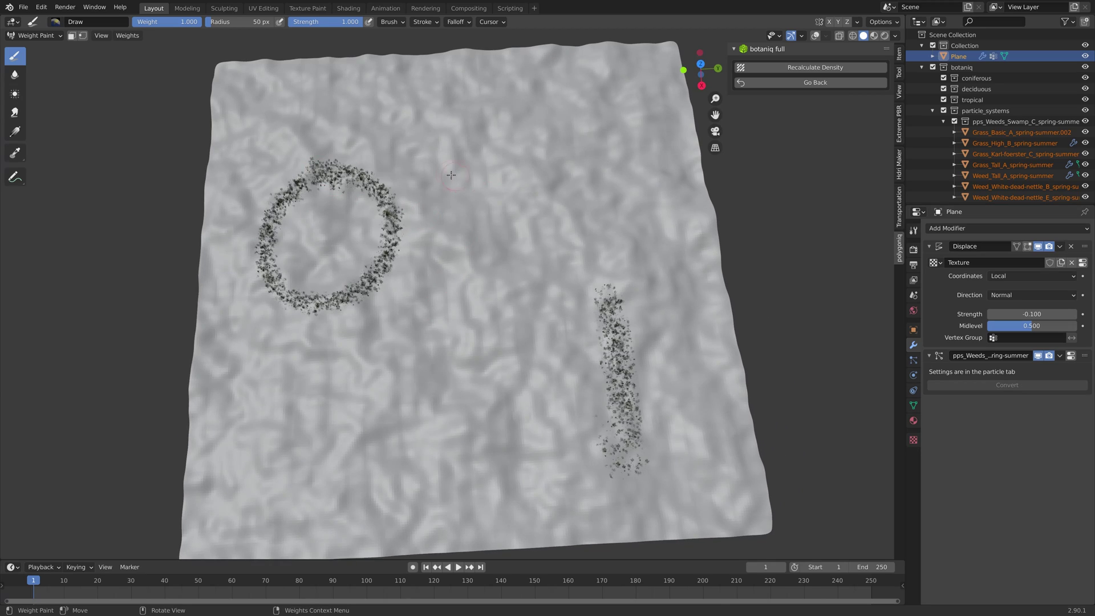
{"action": "left_click_drag", "start_coordinate": [428, 150], "coordinate": [429, 299]}
{"action": "mouse_move", "coordinate": [522, 240]}
{"action": "left_mouse_down"}
{"action": "mouse_move", "coordinate": [467, 262]}
{"action": "mouse_move", "coordinate": [501, 299]}
{"action": "mouse_move", "coordinate": [568, 299]}
{"action": "left_mouse_up"}
{"action": "left_click_drag", "start_coordinate": [573, 231], "coordinate": [630, 228]}
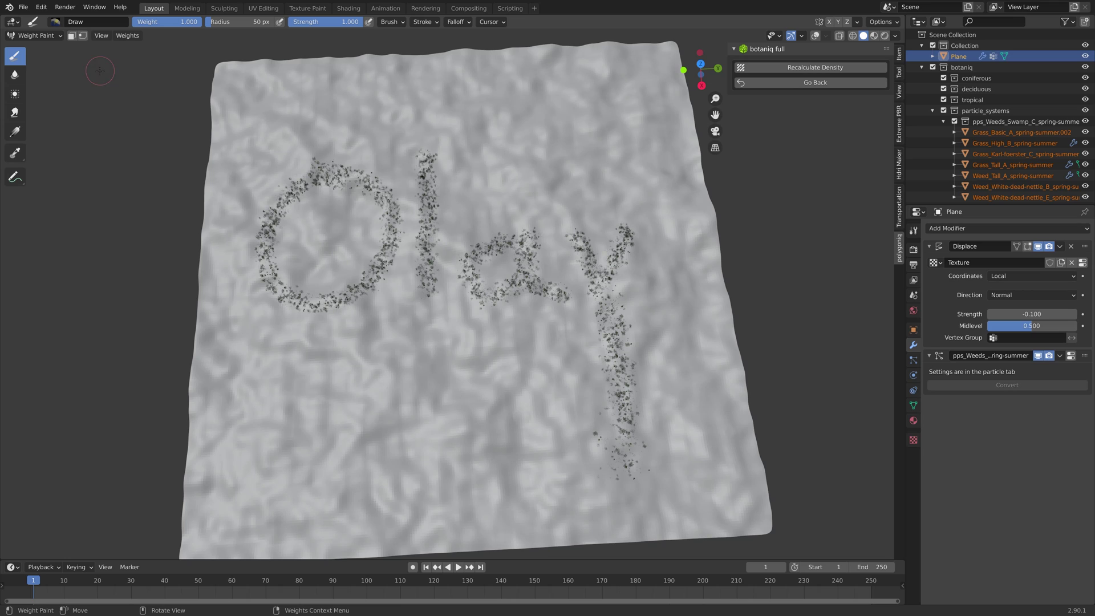
Erase the y's tail with a Subtract brush to form a v, then recalculate density.
{"action": "left_click", "coordinate": [54, 22]}
{"action": "left_click", "coordinate": [289, 57]}
{"action": "mouse_move", "coordinate": [624, 434]}
{"action": "left_mouse_down"}
{"action": "mouse_move", "coordinate": [622, 479]}
{"action": "mouse_move", "coordinate": [606, 308]}
{"action": "left_mouse_up"}
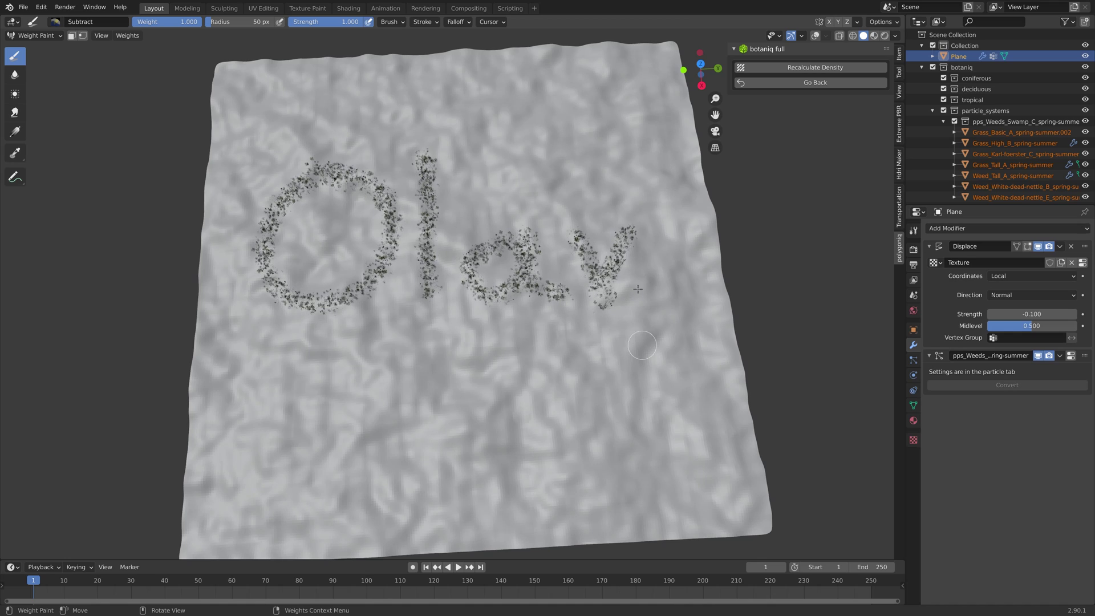
{"action": "left_click", "coordinate": [796, 68]}
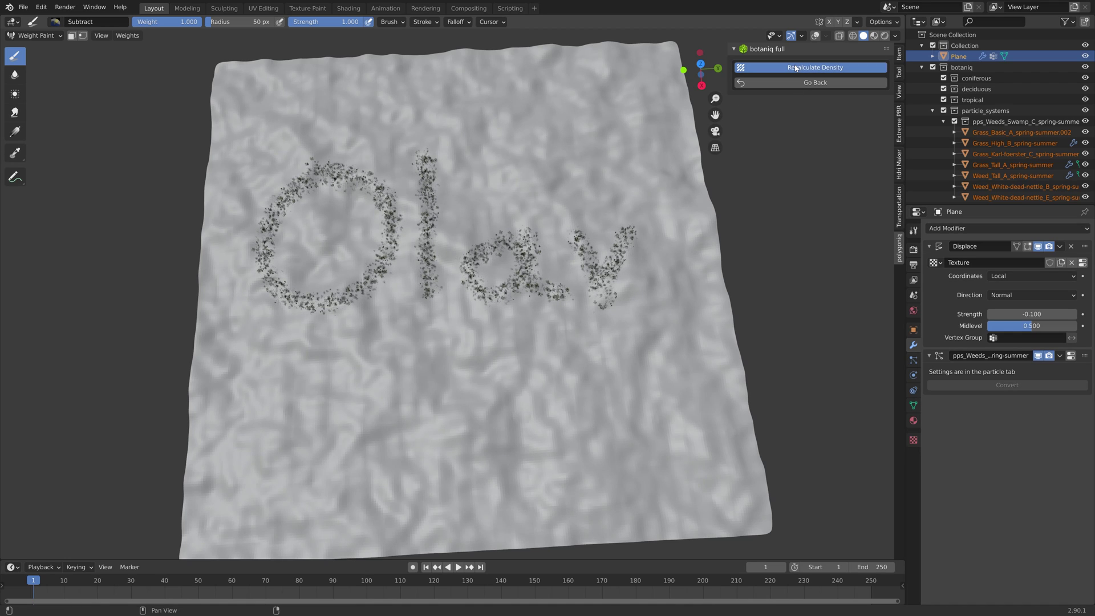
{"action": "middle_click_drag", "start_coordinate": [616, 367], "coordinate": [637, 276]}
{"action": "left_click", "coordinate": [803, 83]}
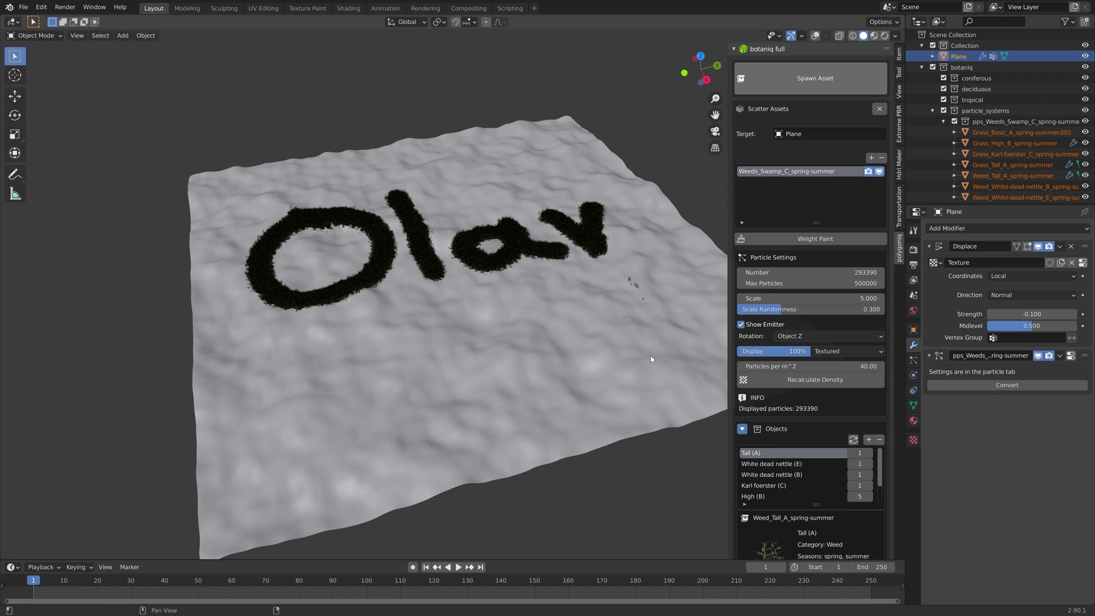
Show the Olav weed lettering in Rendered shading from a tilted view, terrain shaded smooth.
{"action": "scroll", "coordinate": [395, 238], "scroll_direction": "up", "scroll_amount": 6}
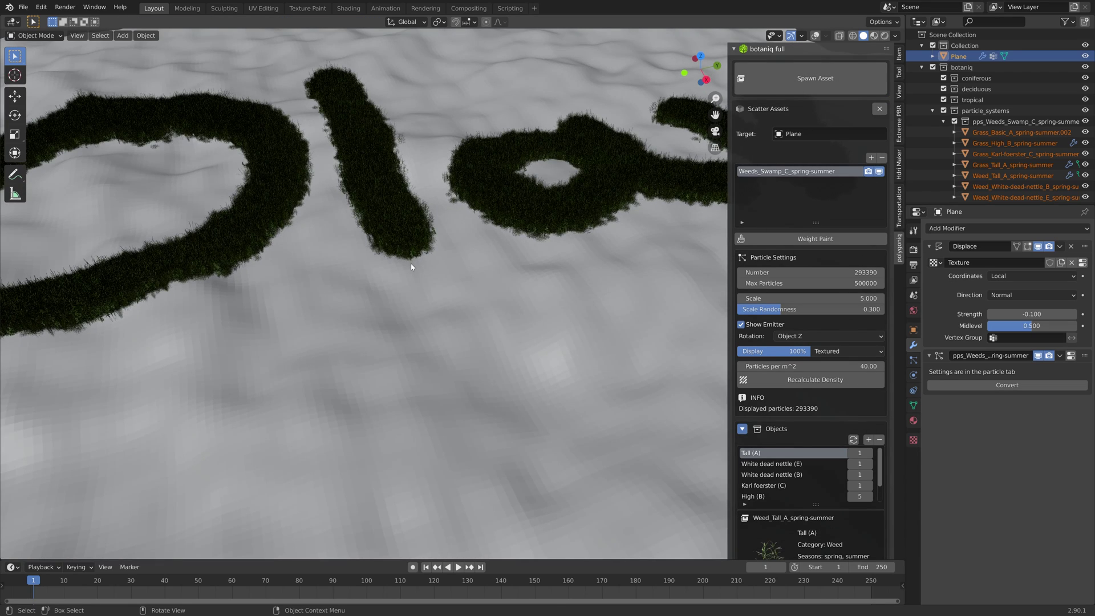
{"action": "middle_click_drag", "start_coordinate": [396, 239], "coordinate": [480, 294]}
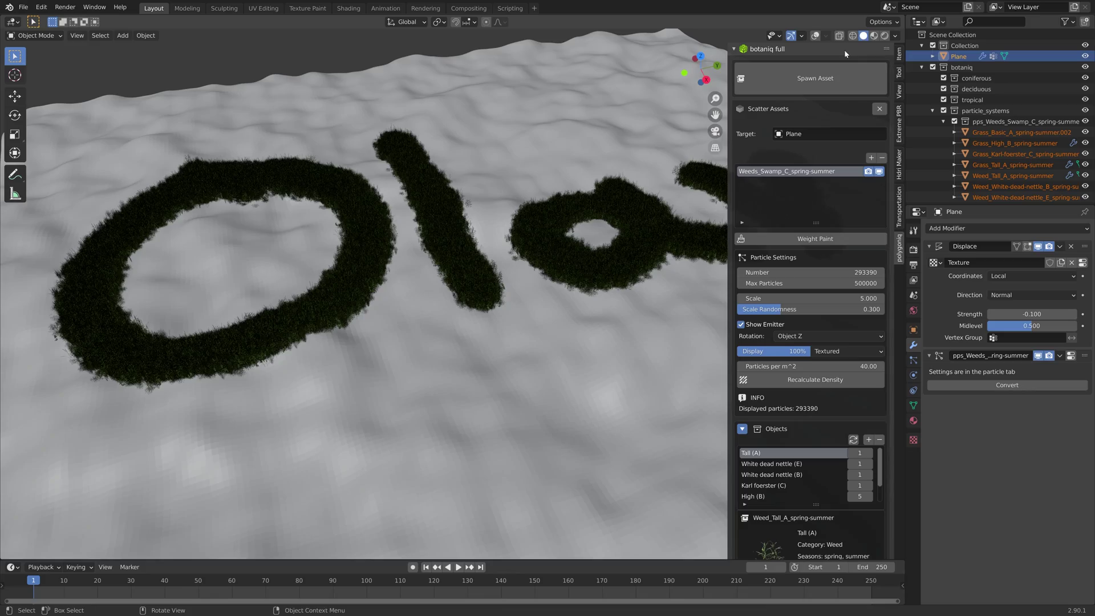
{"action": "left_click", "coordinate": [885, 35]}
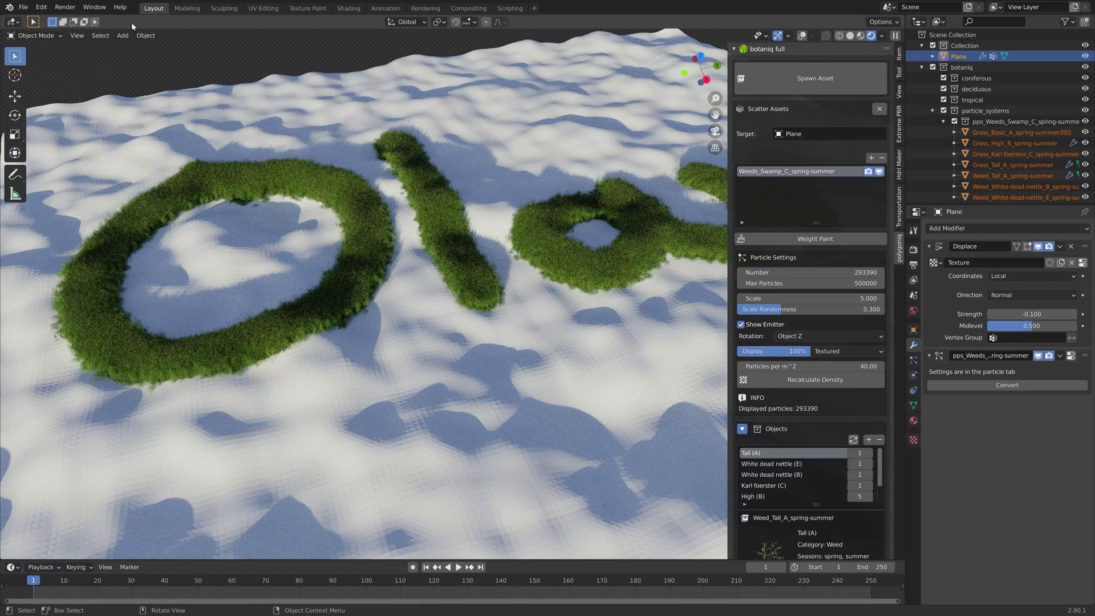
{"action": "left_click", "coordinate": [144, 35]}
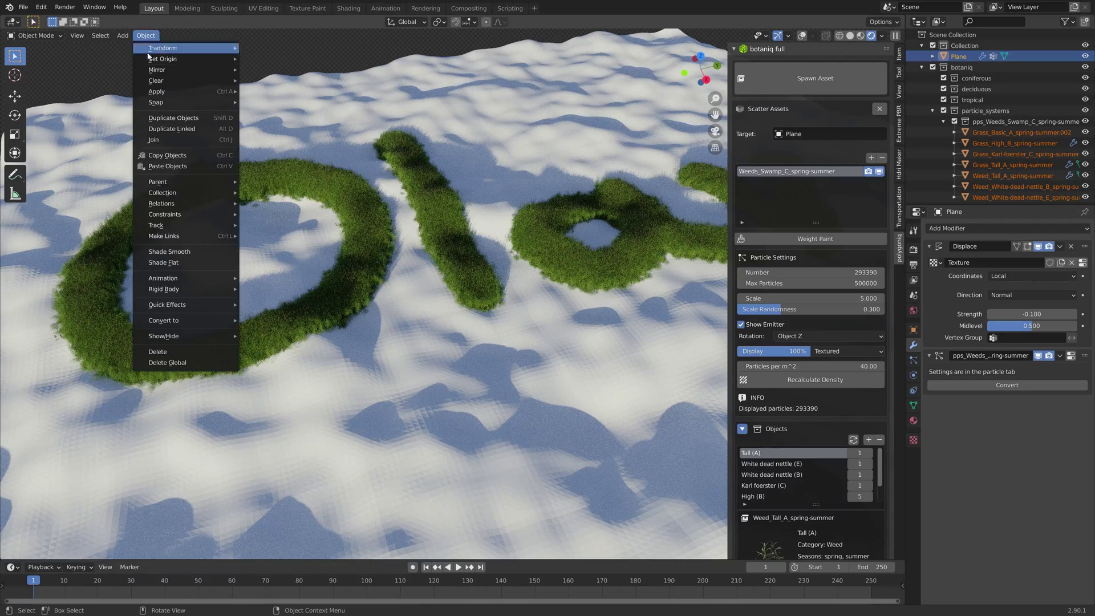
{"action": "left_click", "coordinate": [169, 251]}
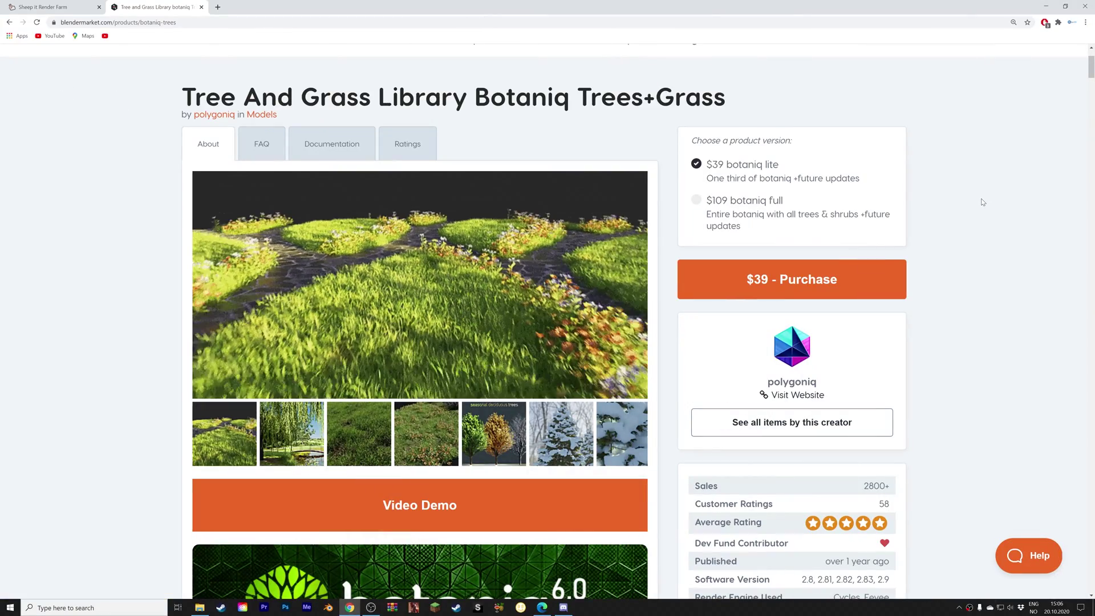
Scroll the Botaniq Trees+Grass page past features and species lists to the palm beach render.
{"action": "scroll", "coordinate": [902, 307], "scroll_direction": "down", "scroll_amount": 8}
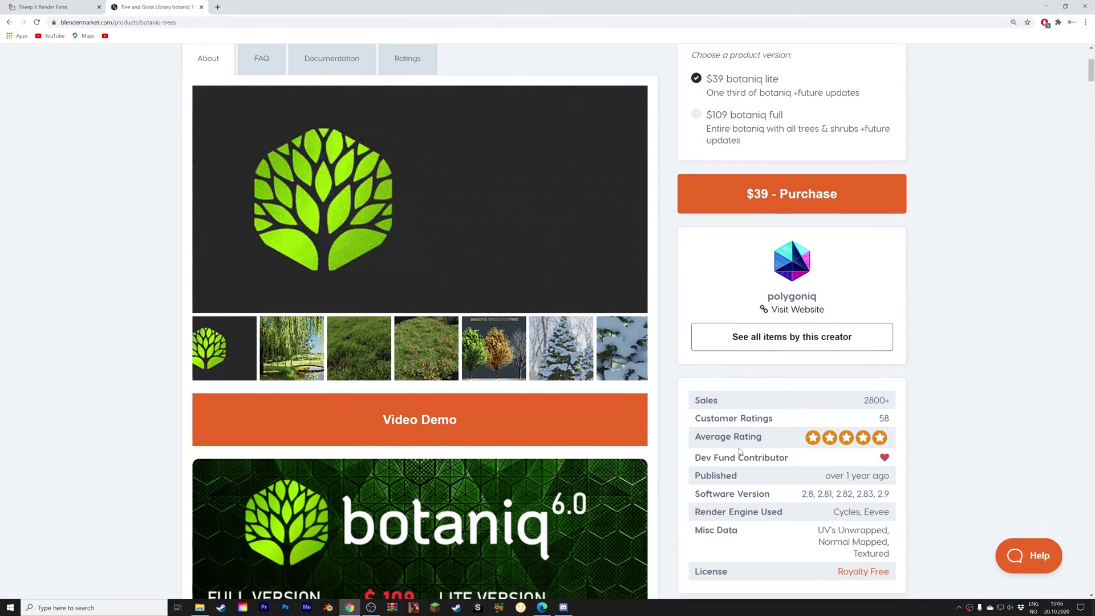
{"action": "scroll", "coordinate": [740, 452], "scroll_direction": "down", "scroll_amount": 16}
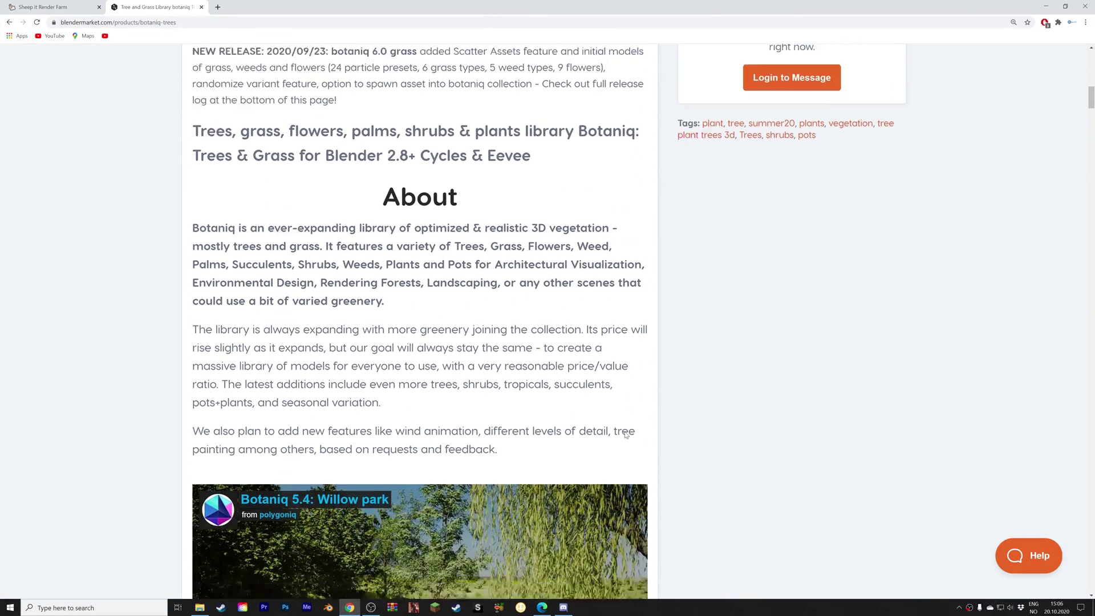
{"action": "scroll", "coordinate": [420, 319], "scroll_direction": "down", "scroll_amount": 20}
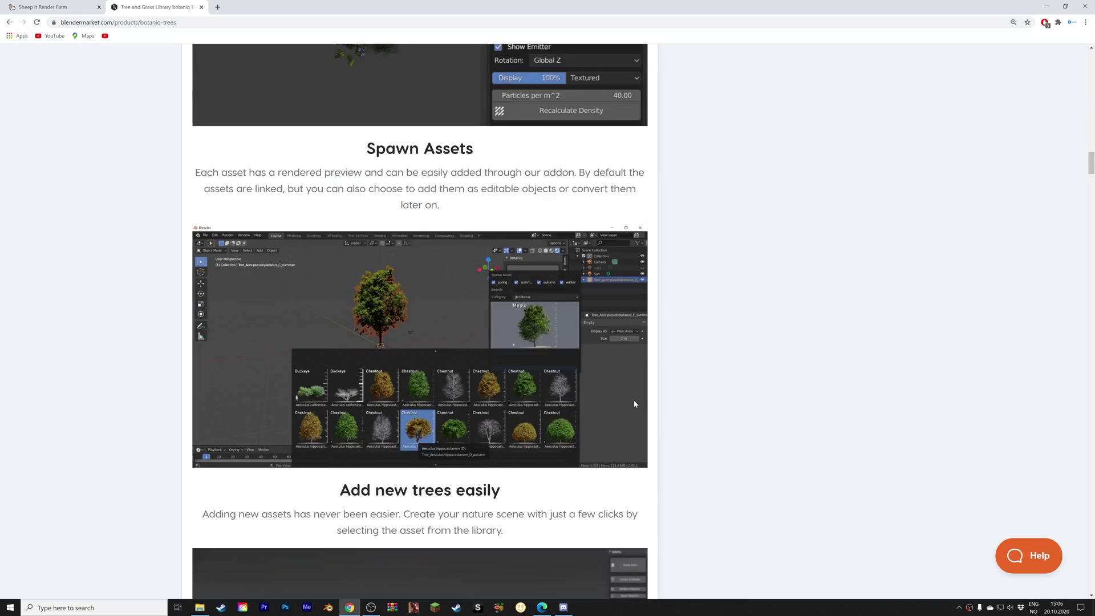
{"action": "scroll", "coordinate": [630, 390], "scroll_direction": "down", "scroll_amount": 20}
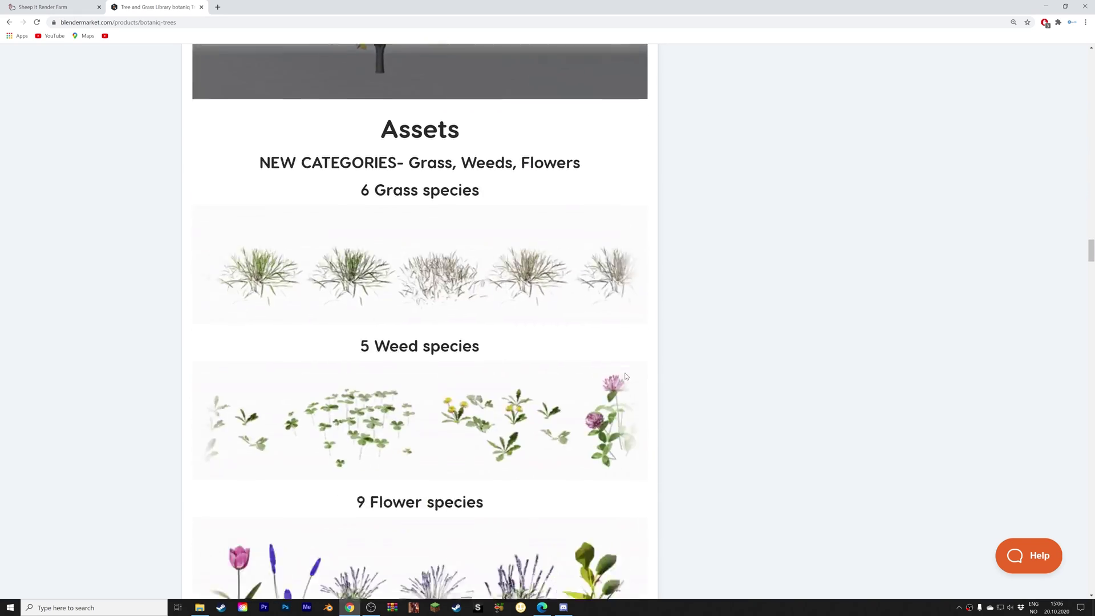
{"action": "scroll", "coordinate": [628, 365], "scroll_direction": "down", "scroll_amount": 20}
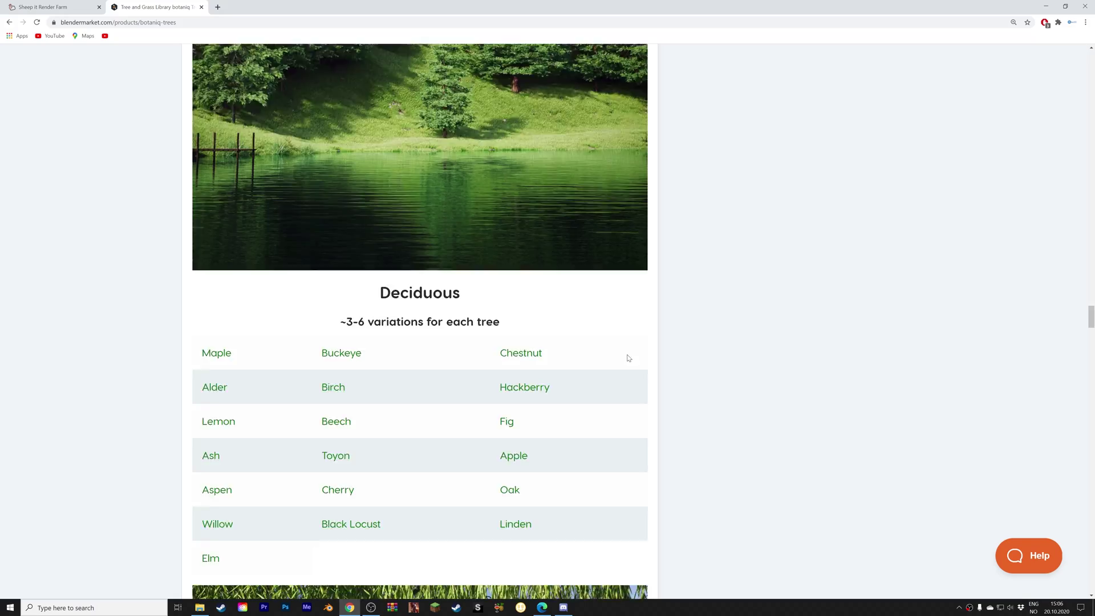
{"action": "scroll", "coordinate": [628, 358], "scroll_direction": "down", "scroll_amount": 20}
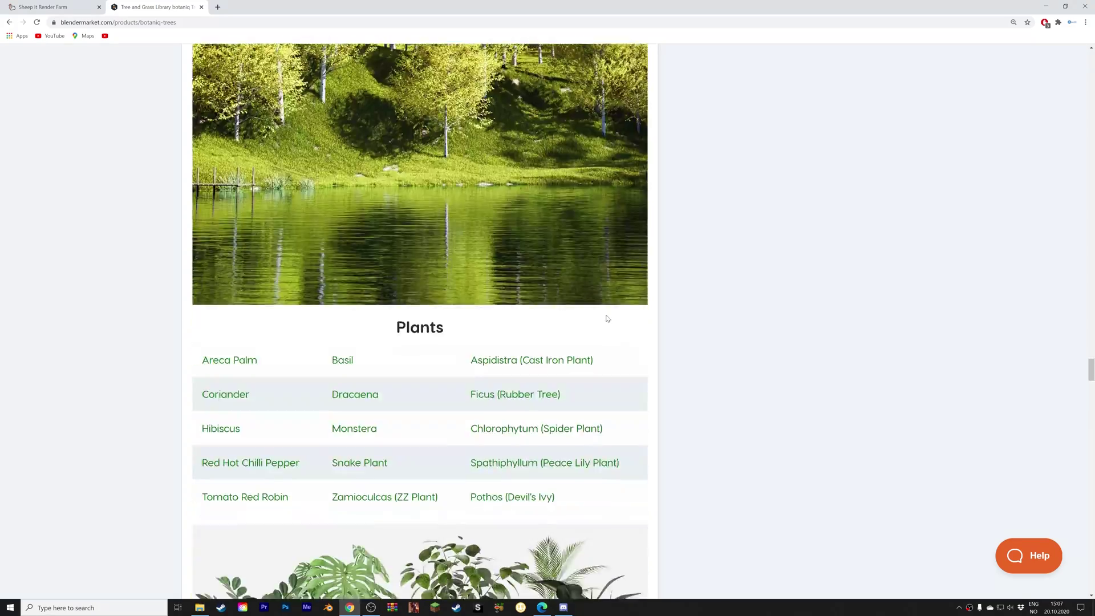
{"action": "scroll", "coordinate": [607, 318], "scroll_direction": "down", "scroll_amount": 20}
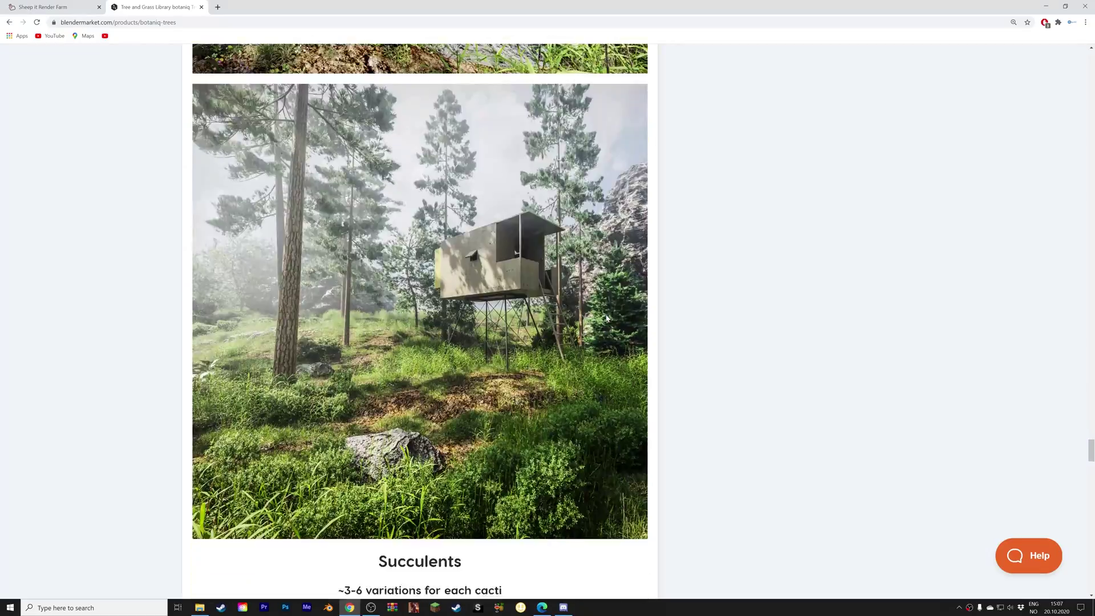
{"action": "scroll", "coordinate": [607, 316], "scroll_direction": "down", "scroll_amount": 20}
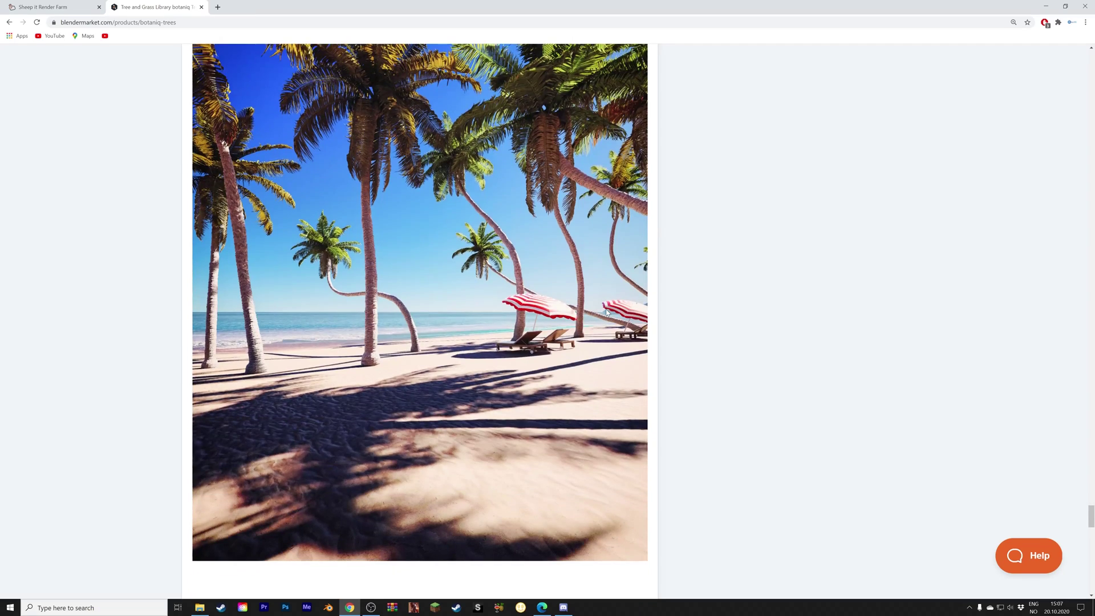